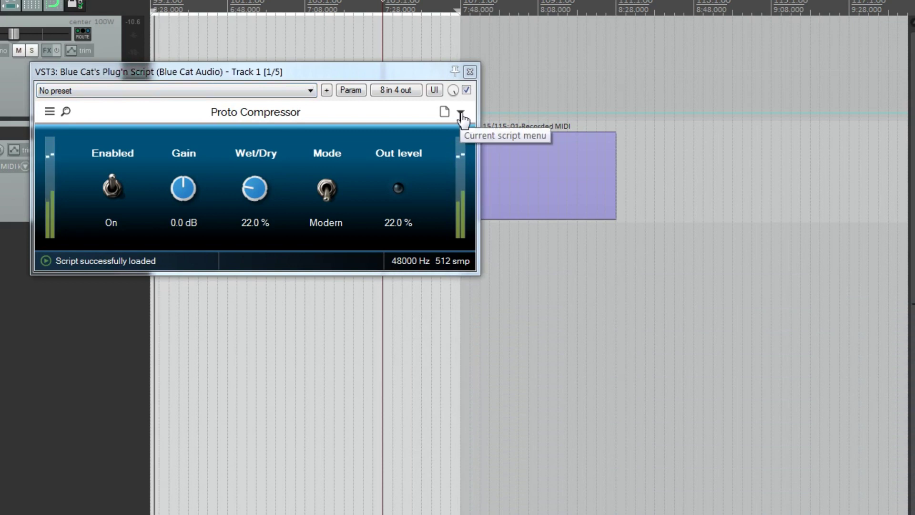
Open the skin settings and make the plugin body background dark green.
{"action": "left_click", "coordinate": [462, 115]}
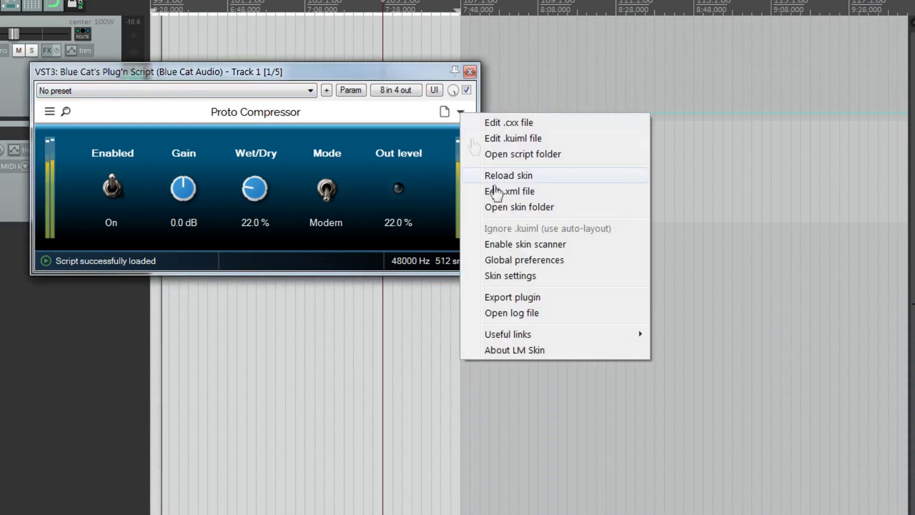
{"action": "left_click", "coordinate": [524, 280]}
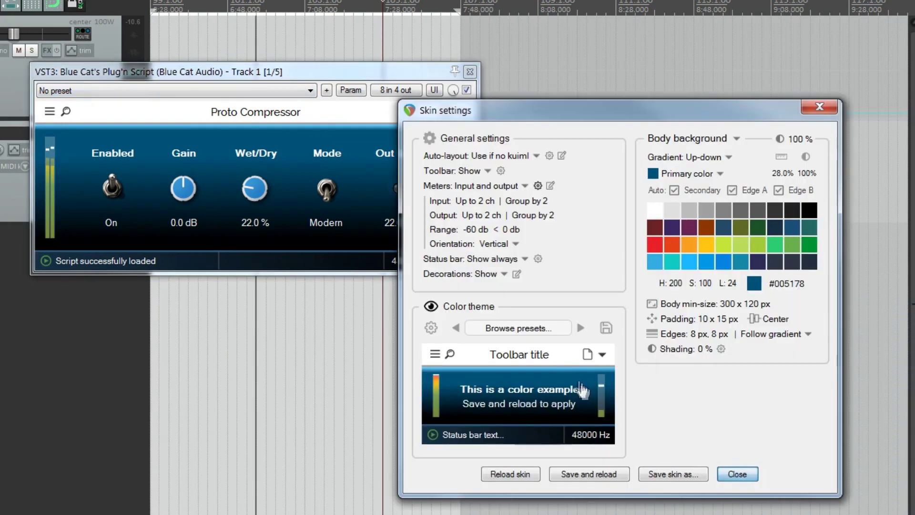
{"action": "left_click", "coordinate": [756, 232]}
Add the Screws images as the Body 2 decoration layer.
{"action": "left_click", "coordinate": [488, 201]}
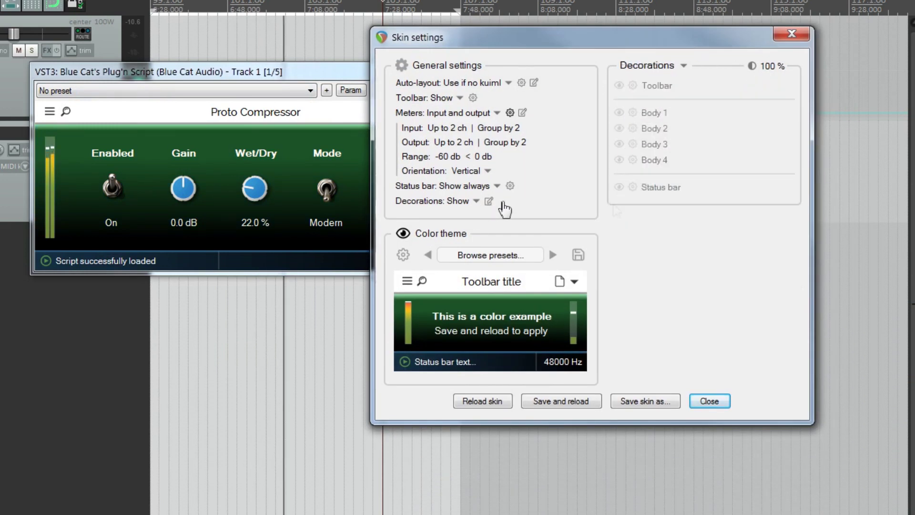
{"action": "left_click", "coordinate": [661, 130]}
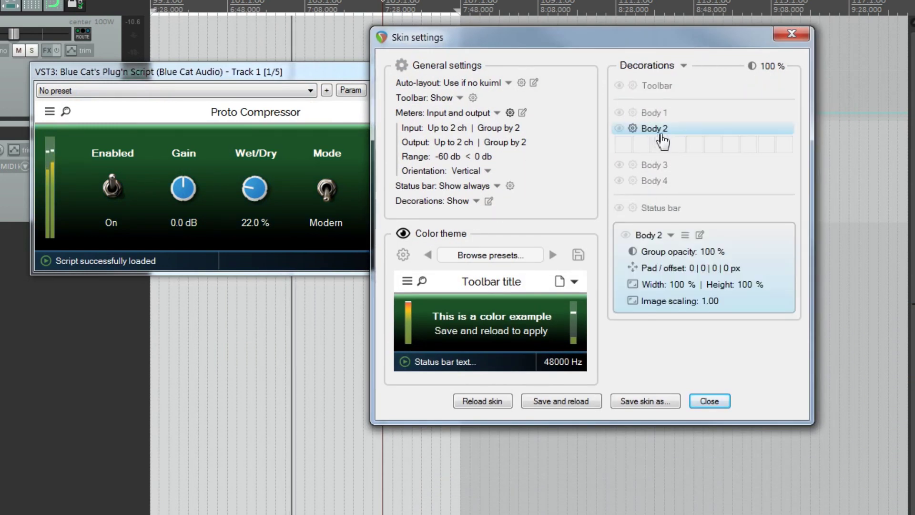
{"action": "right_click", "coordinate": [652, 130]}
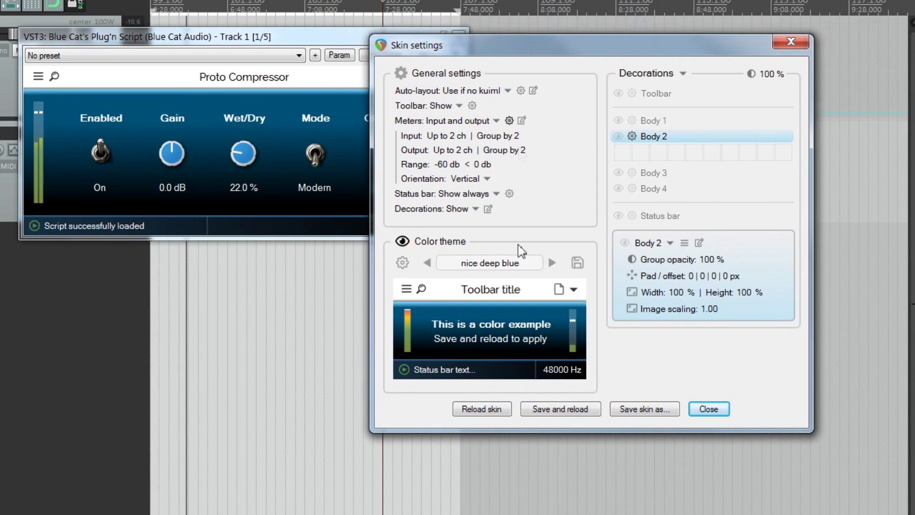
Apply the LED RYG meter theme, then step through the themes to gradient RYG 1.
{"action": "left_click", "coordinate": [490, 261]}
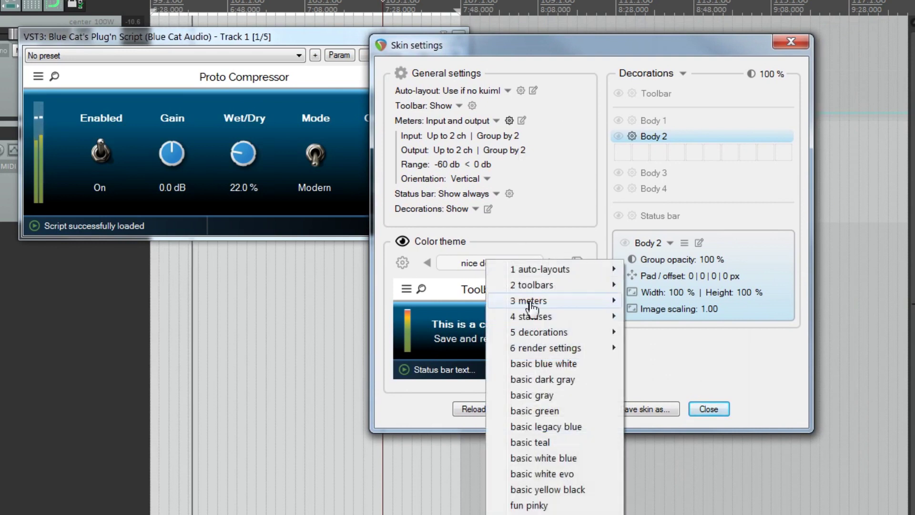
{"action": "mouse_move", "coordinate": [533, 308]}
{"action": "left_click", "coordinate": [654, 303]}
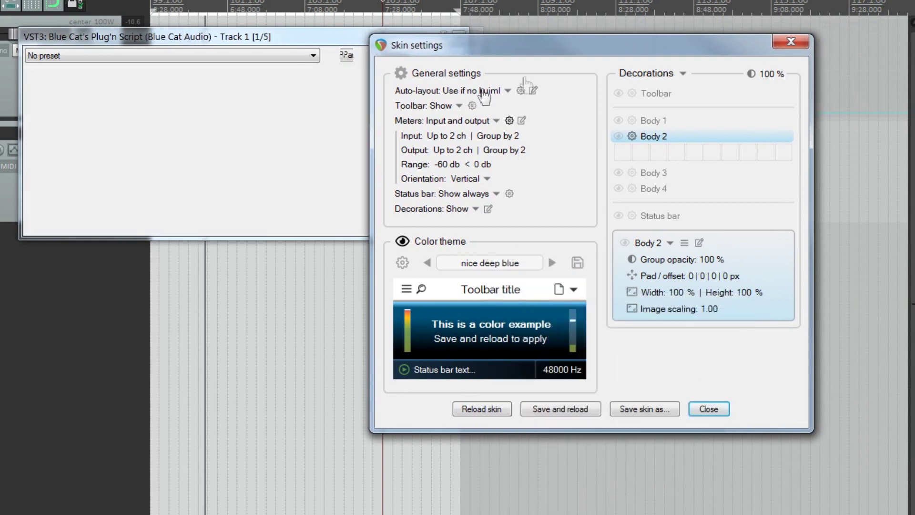
{"action": "left_click", "coordinate": [560, 238]}
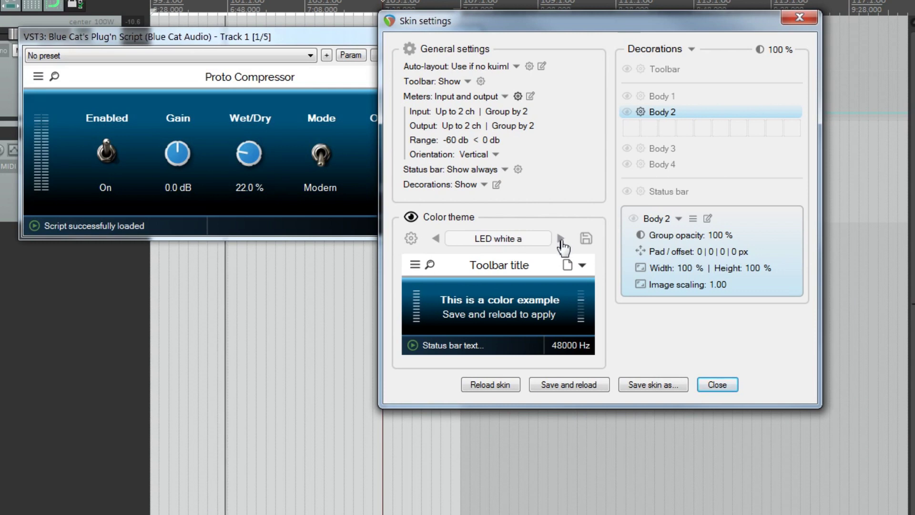
{"action": "left_click", "coordinate": [561, 239]}
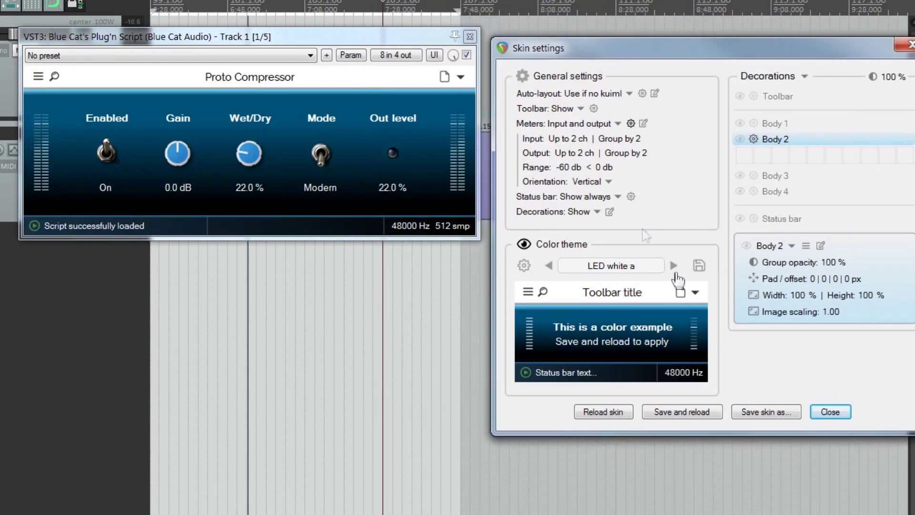
{"action": "left_click", "coordinate": [674, 265]}
{"action": "left_click", "coordinate": [674, 265]}
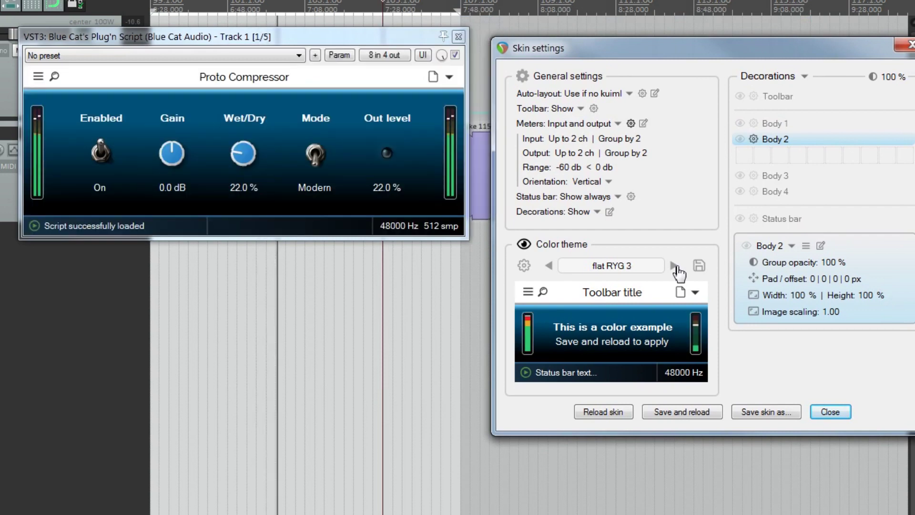
{"action": "left_click", "coordinate": [674, 265]}
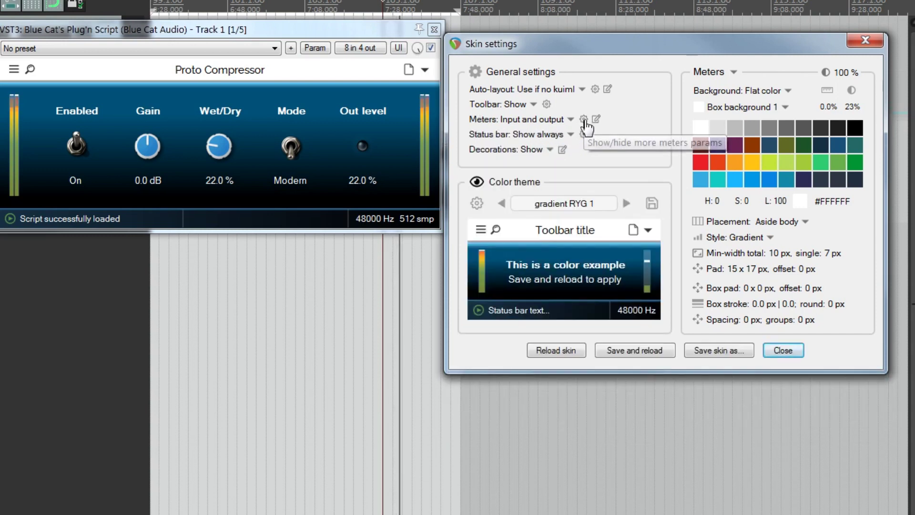
Set the input meters to up to 8 channels and the output meters to up to 4.
{"action": "left_click", "coordinate": [509, 134]}
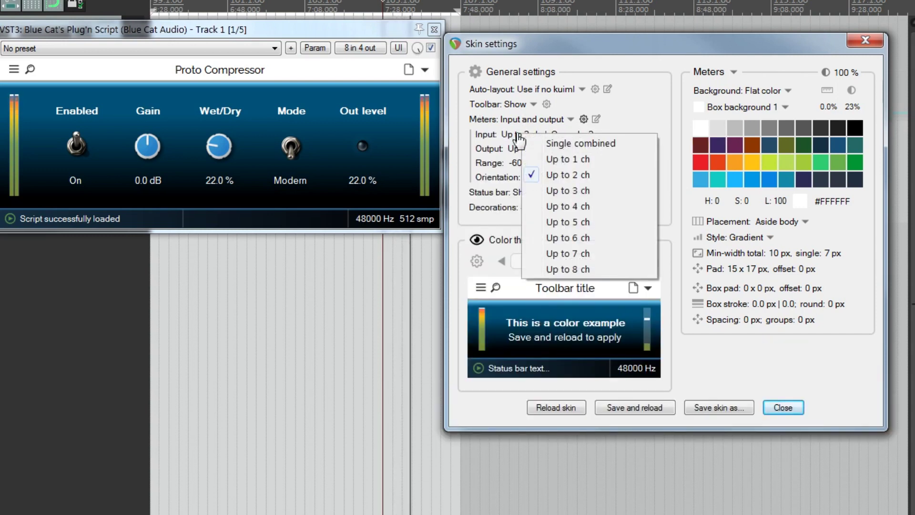
{"action": "left_click", "coordinate": [568, 207]}
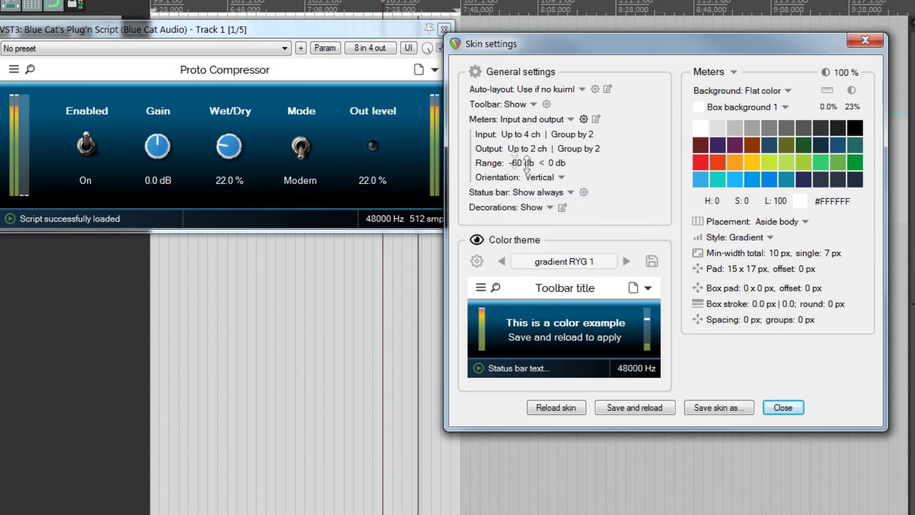
{"action": "left_click", "coordinate": [514, 134]}
{"action": "left_click", "coordinate": [594, 270]}
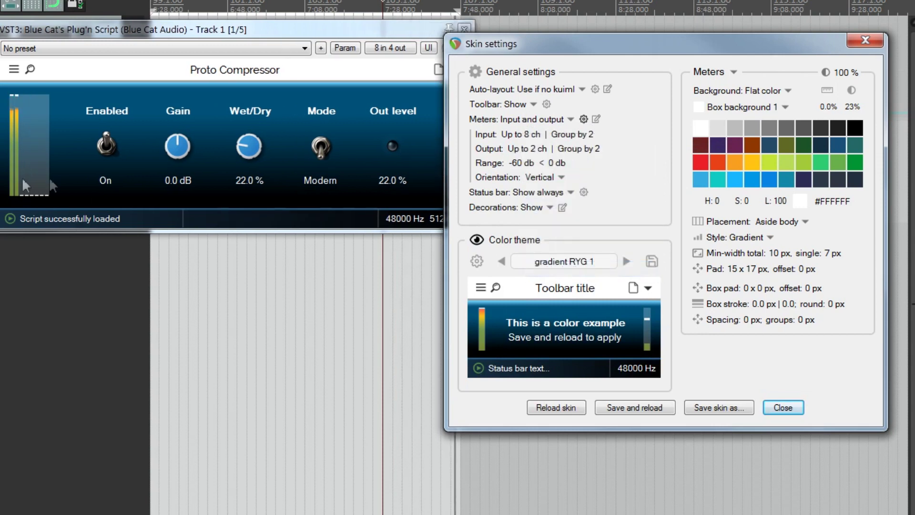
{"action": "left_click", "coordinate": [579, 136]}
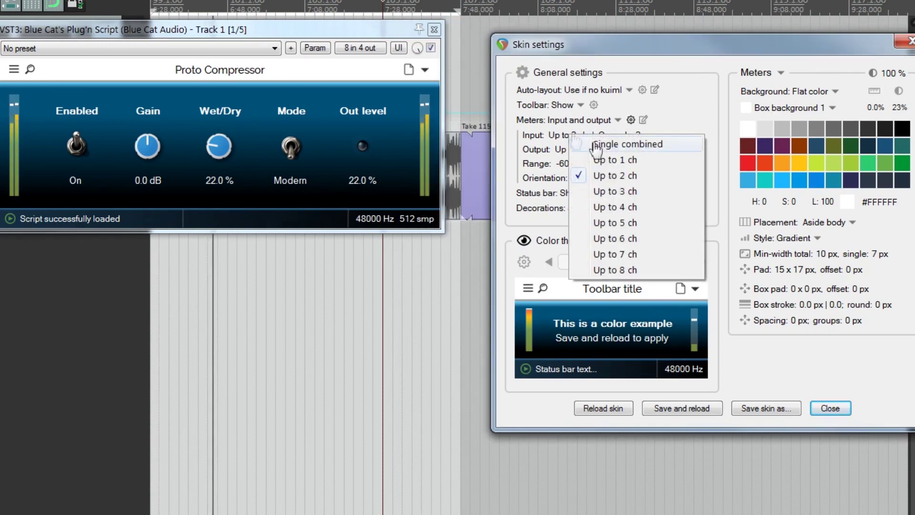
{"action": "left_click", "coordinate": [598, 145]}
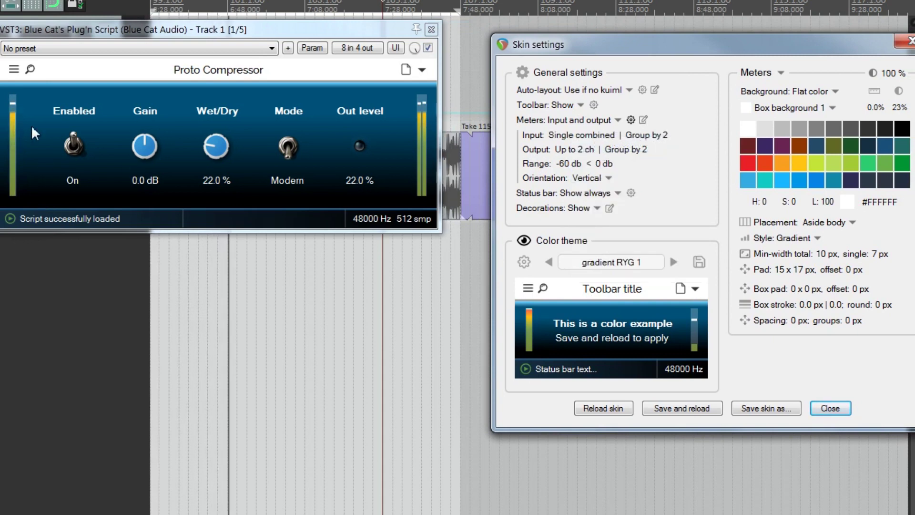
{"action": "left_click", "coordinate": [578, 151]}
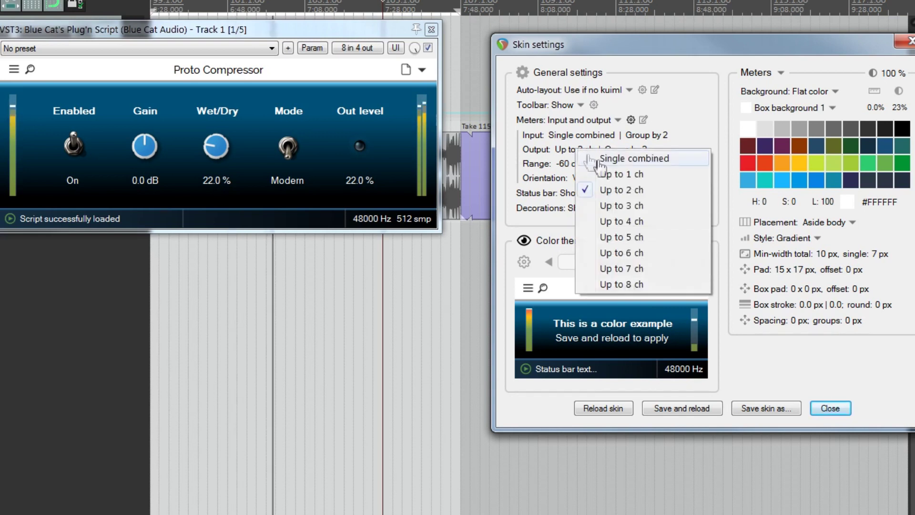
{"action": "left_click", "coordinate": [620, 222]}
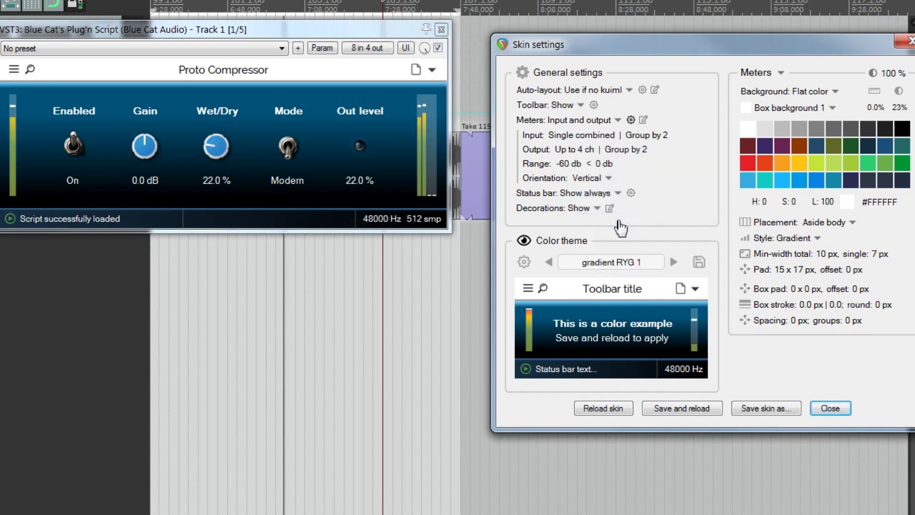
Group the up-to-8-channel input meters by 2, with 2 px spacing between groups.
{"action": "left_click", "coordinate": [586, 138]}
{"action": "left_click", "coordinate": [596, 233]}
{"action": "left_click", "coordinate": [617, 267]}
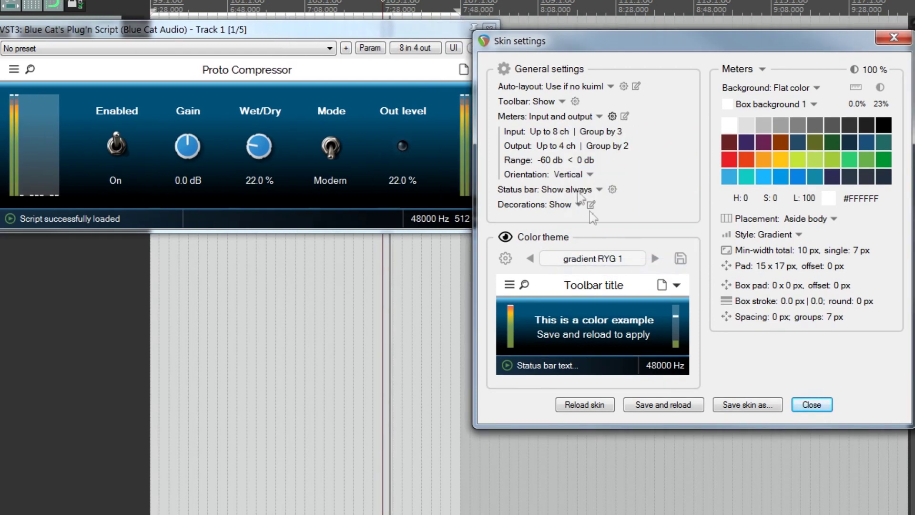
{"action": "left_click", "coordinate": [602, 132]}
{"action": "left_click", "coordinate": [639, 174]}
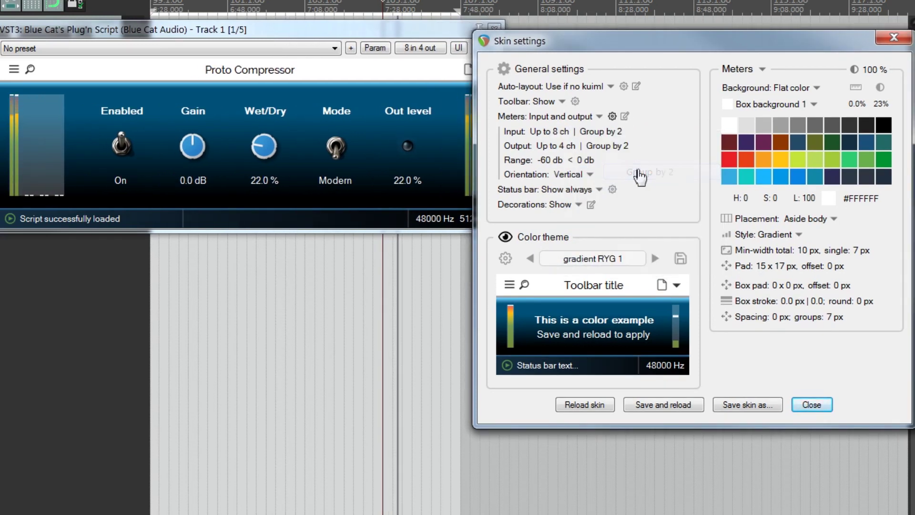
{"action": "scroll", "coordinate": [694, 309], "scroll_direction": "down", "scroll_amount": 1}
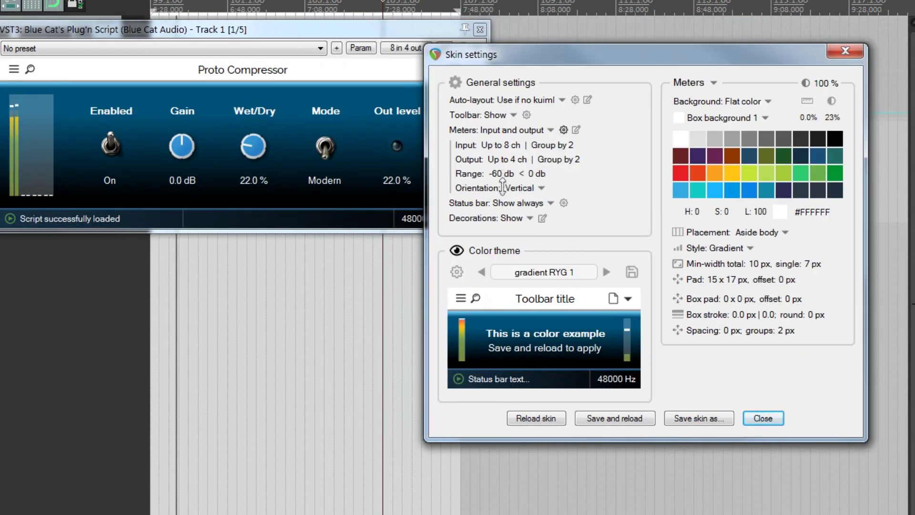
Raise the meter floor to -36 dB, set orientation to Horizontal, and save and reload.
{"action": "left_click_drag", "start_coordinate": [503, 186], "coordinate": [509, 155]}
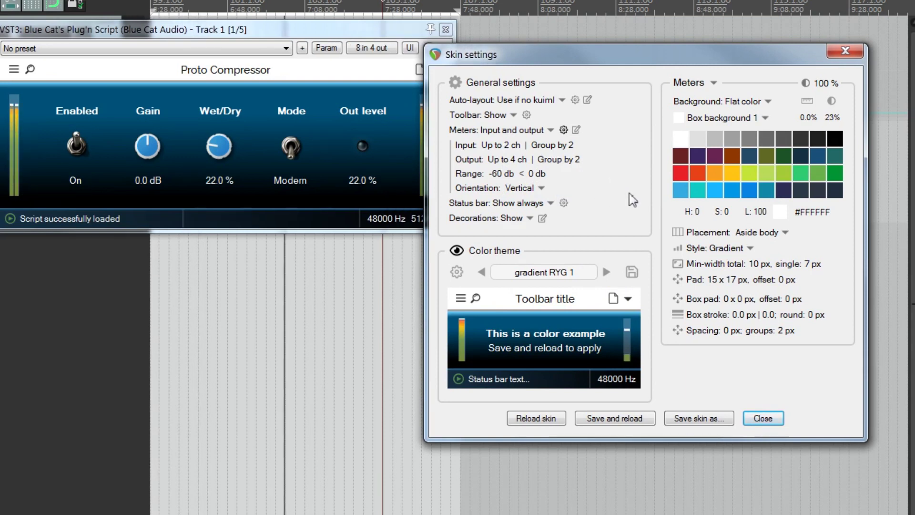
{"action": "left_click", "coordinate": [528, 191]}
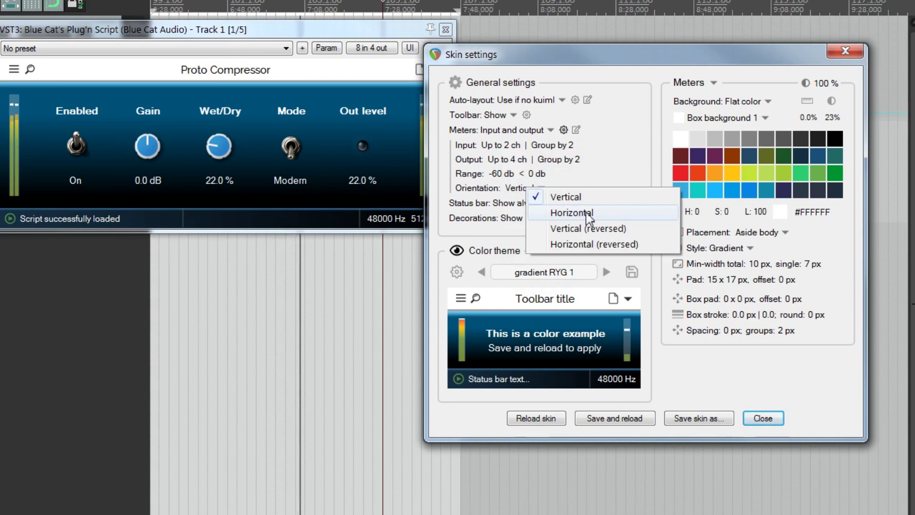
{"action": "left_click", "coordinate": [597, 229]}
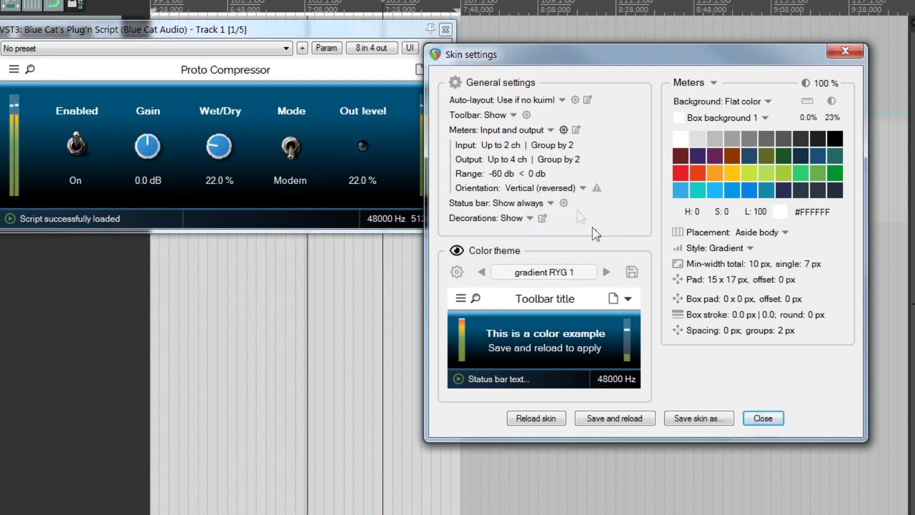
{"action": "left_click", "coordinate": [560, 188]}
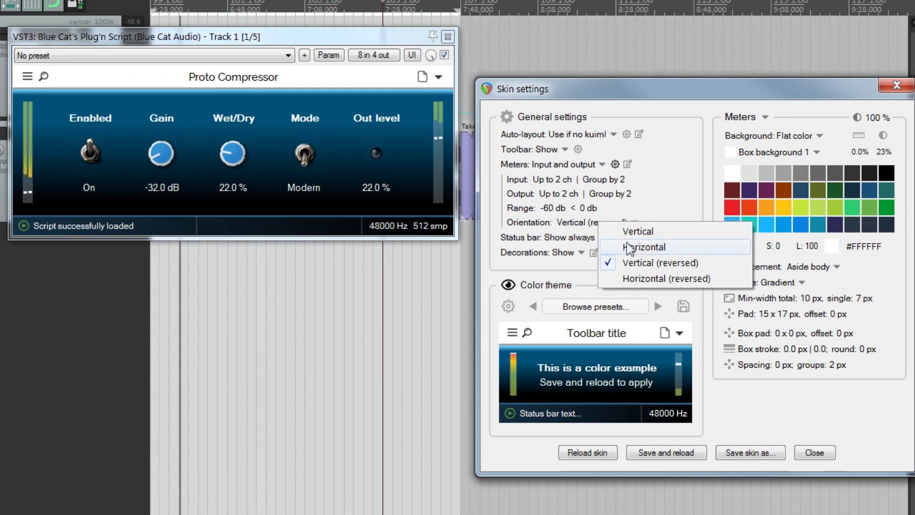
{"action": "left_click", "coordinate": [690, 249]}
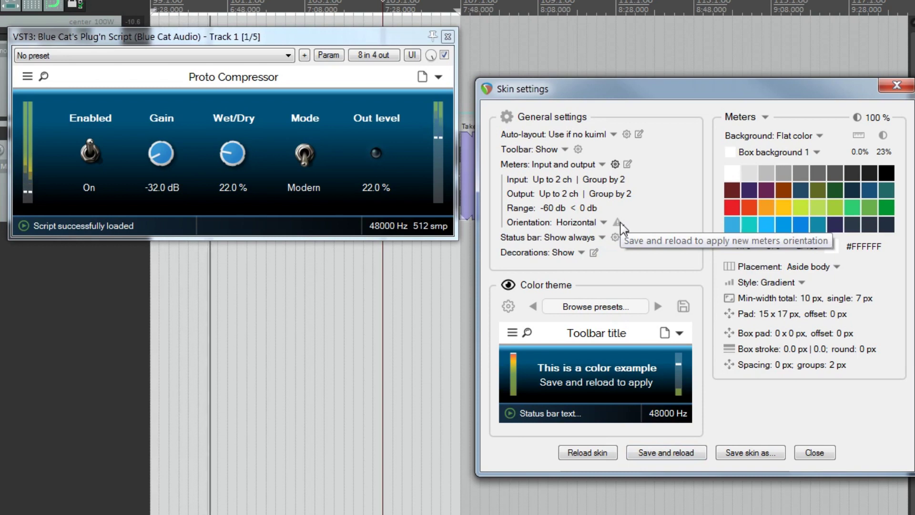
{"action": "left_click", "coordinate": [666, 452]}
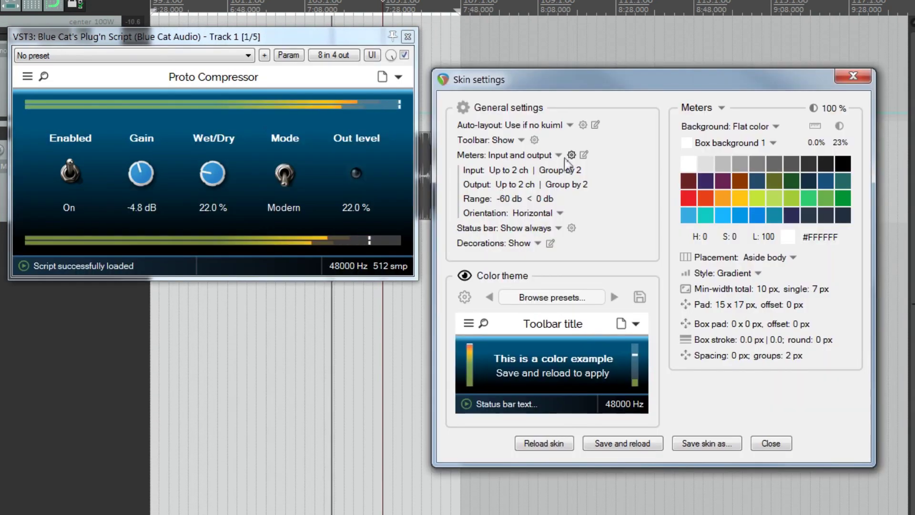
Hide the extra meter parameters and set meter placement to Inside body (overlay).
{"action": "left_click", "coordinate": [584, 155]}
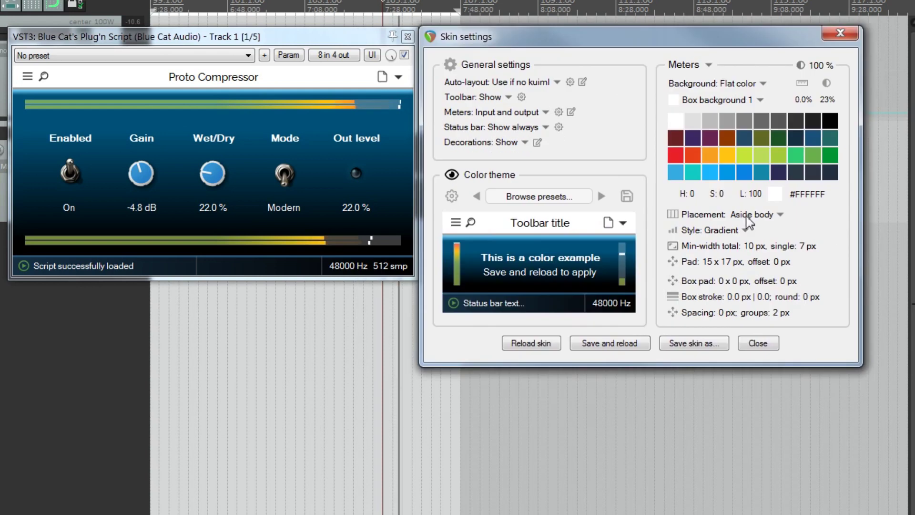
{"action": "left_click", "coordinate": [753, 215]}
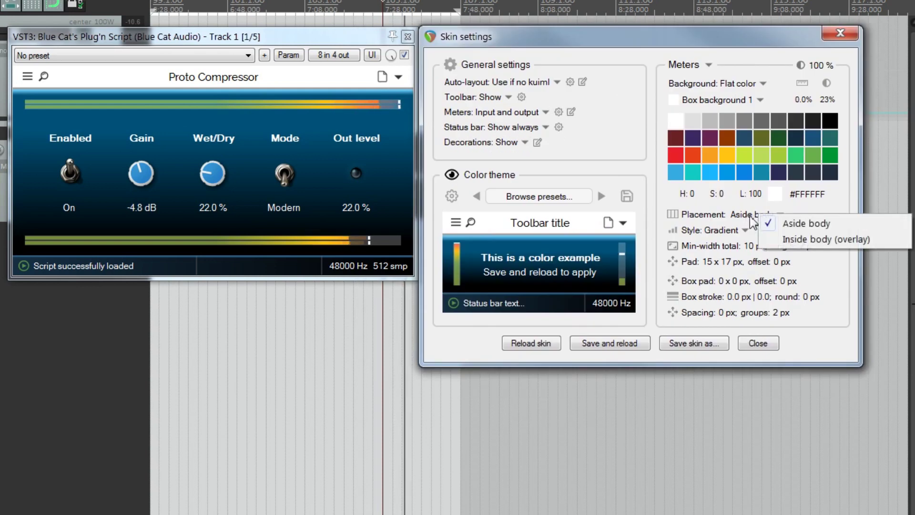
{"action": "left_click", "coordinate": [807, 240]}
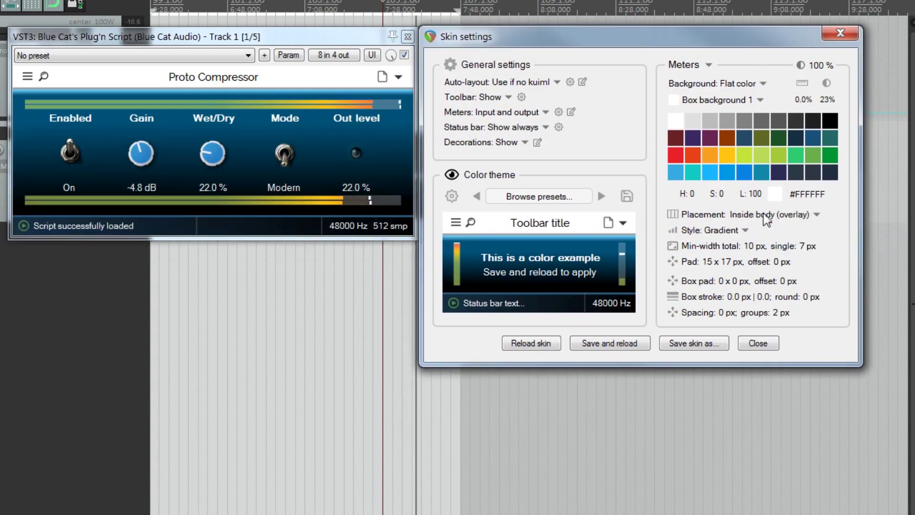
{"action": "left_click_drag", "start_coordinate": [462, 33], "coordinate": [477, 33]}
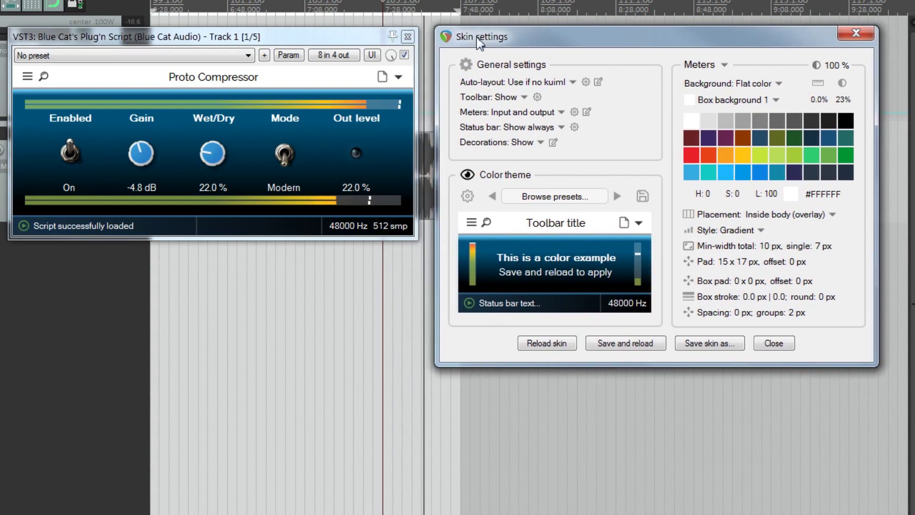
Load the KUIML experiments CANVAS Test script and drag the body padding to 0.
{"action": "left_click", "coordinate": [384, 77]}
{"action": "mouse_move", "coordinate": [419, 108]}
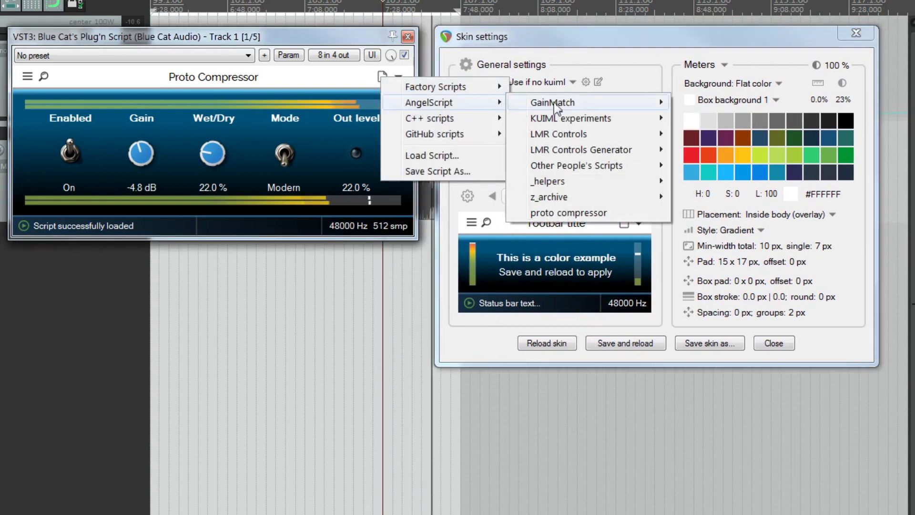
{"action": "mouse_move", "coordinate": [572, 118]}
{"action": "left_click", "coordinate": [777, 243]}
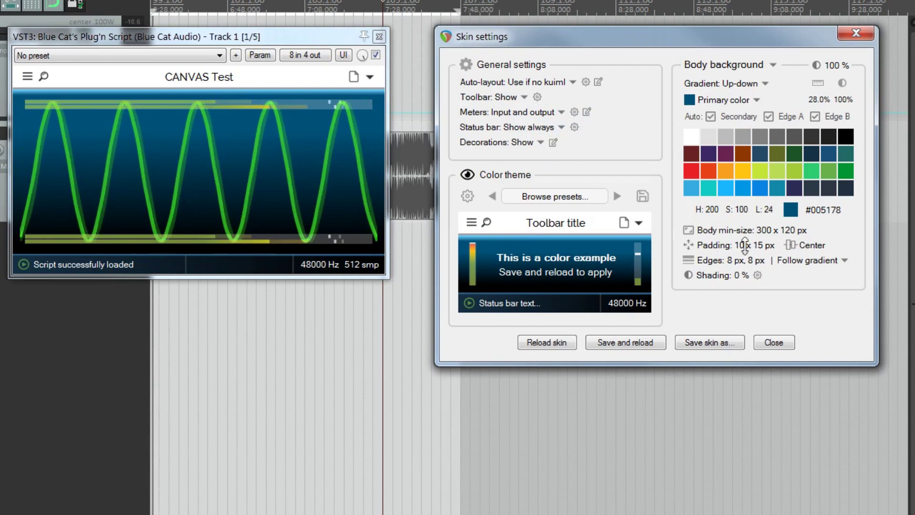
{"action": "left_click_drag", "start_coordinate": [776, 243], "coordinate": [758, 272]}
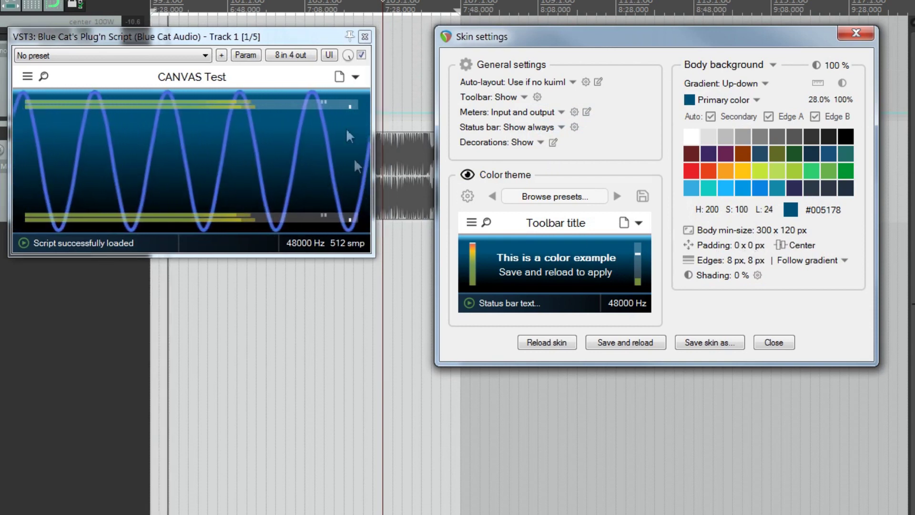
Try meter placement Aside body, then return it to Inside body (overlay).
{"action": "left_click", "coordinate": [638, 276]}
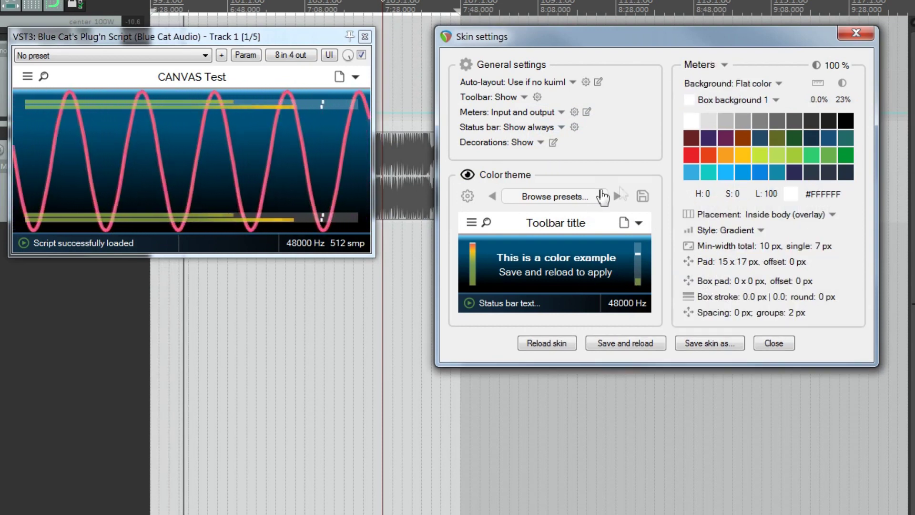
{"action": "left_click", "coordinate": [776, 215]}
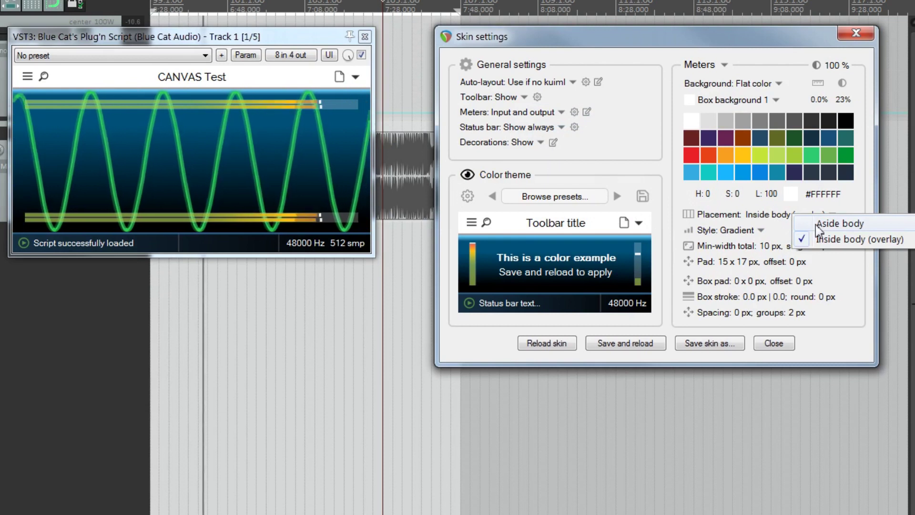
{"action": "left_click", "coordinate": [837, 223]}
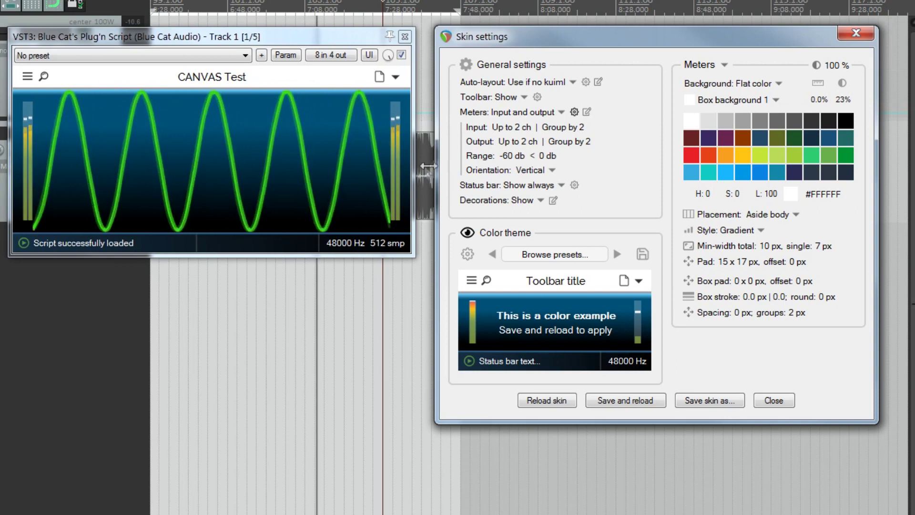
{"action": "left_click", "coordinate": [782, 215]}
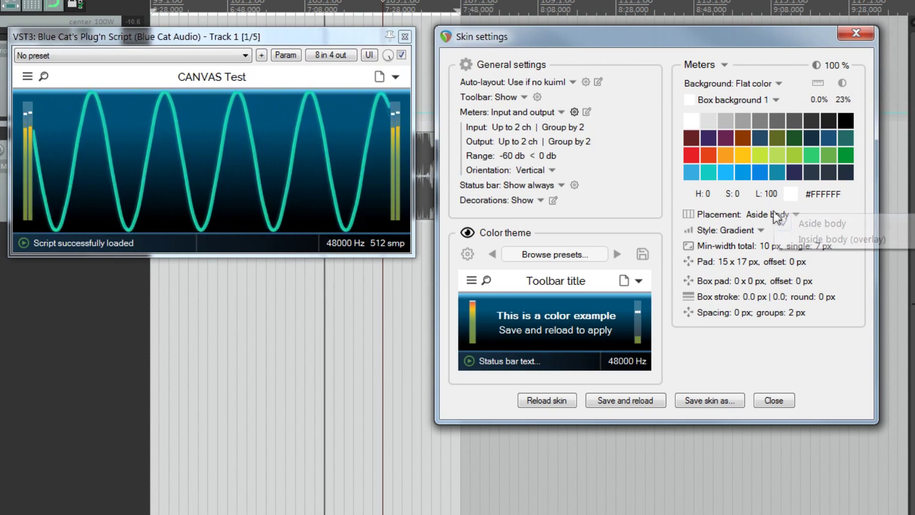
{"action": "left_click", "coordinate": [806, 239]}
{"action": "left_click", "coordinate": [510, 115]}
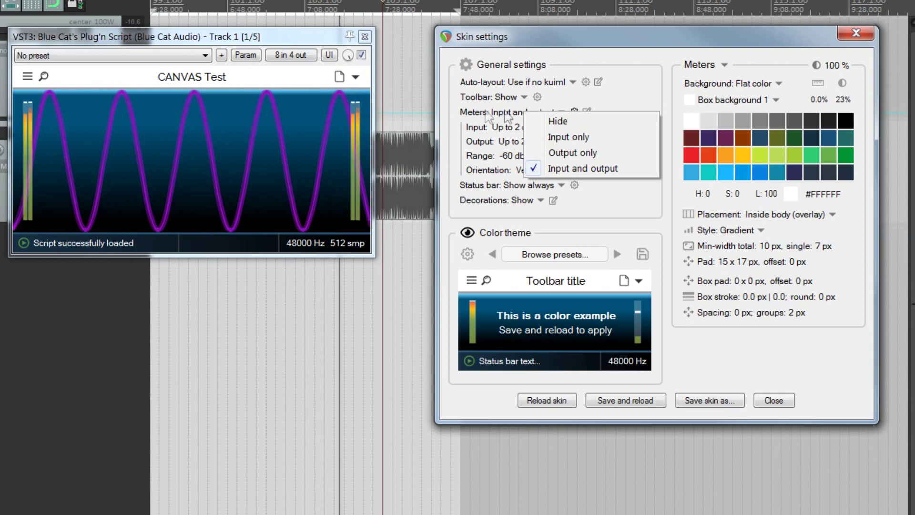
{"action": "left_click", "coordinate": [512, 115]}
{"action": "left_click", "coordinate": [518, 114]}
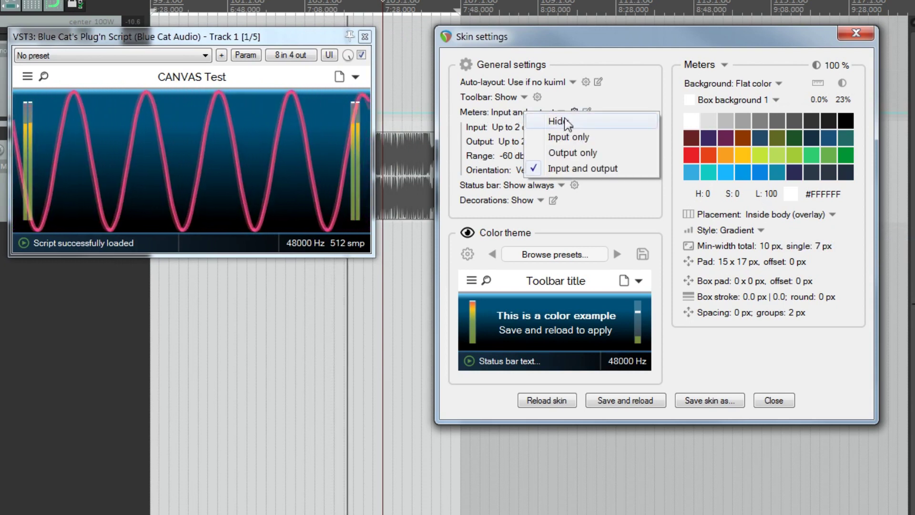
{"action": "left_click", "coordinate": [556, 120]}
{"action": "left_click", "coordinate": [511, 114]}
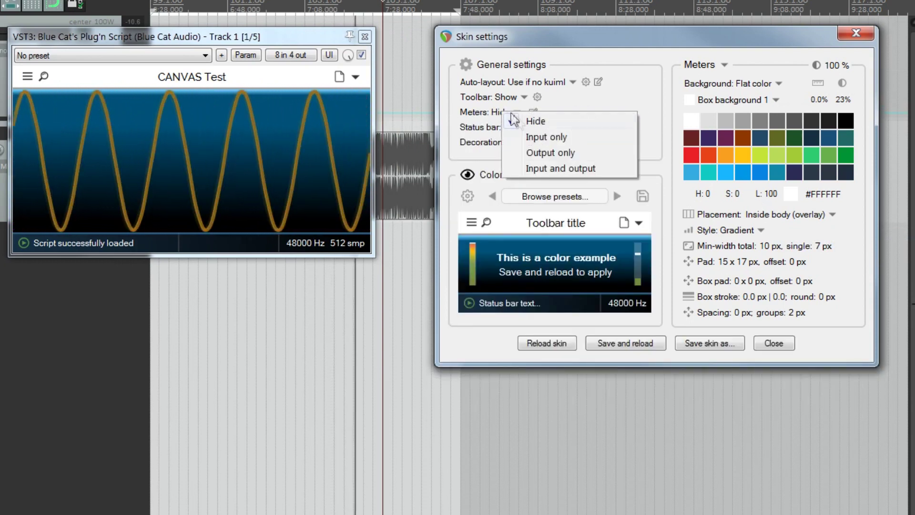
{"action": "left_click", "coordinate": [530, 136]}
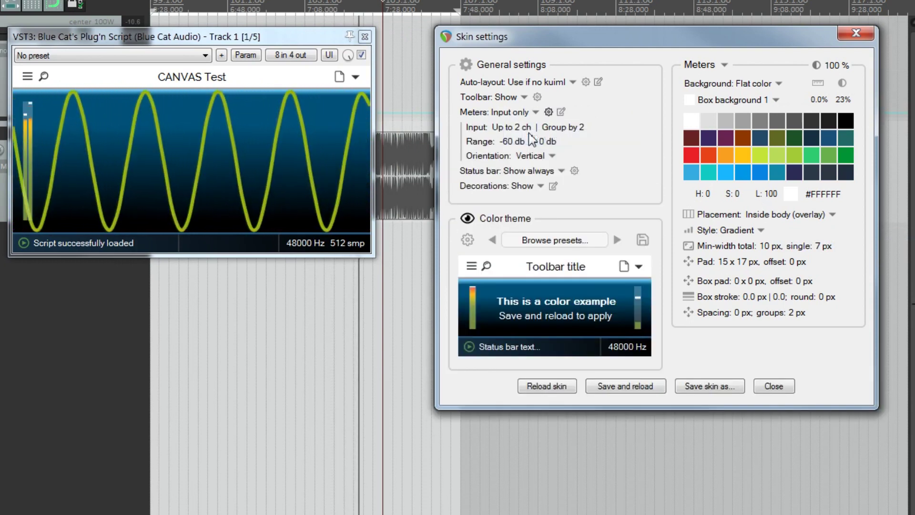
{"action": "left_click", "coordinate": [512, 112]}
{"action": "left_click", "coordinate": [554, 158]}
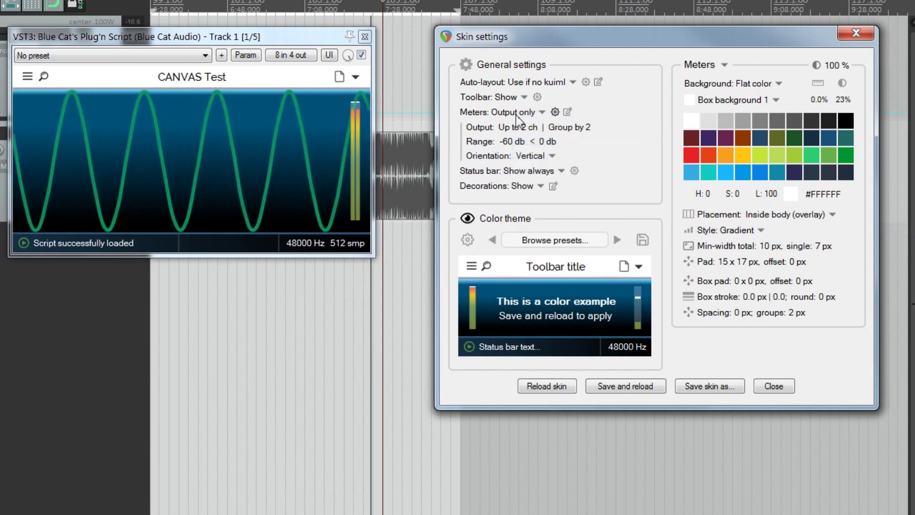
{"action": "left_click", "coordinate": [515, 112]}
{"action": "left_click", "coordinate": [554, 167]}
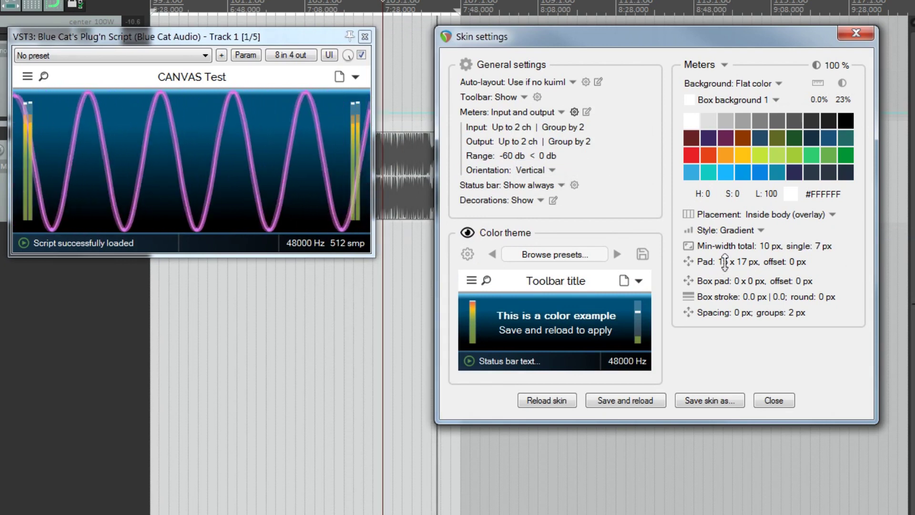
Narrow the meters' horizontal padding to 5 px.
{"action": "left_click_drag", "start_coordinate": [724, 270], "coordinate": [723, 276]}
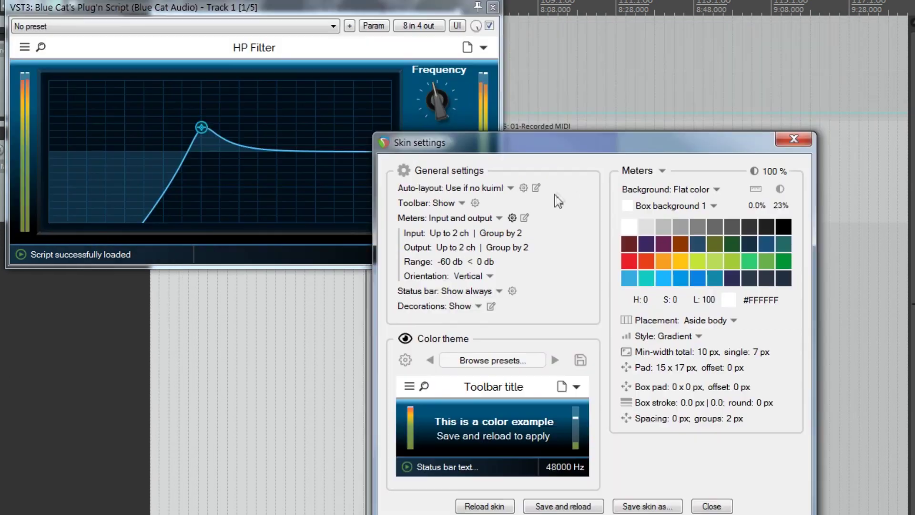
Widen the meter padding back to 15 x 17 px and lower meter opacity to 14%.
{"action": "left_click_drag", "start_coordinate": [665, 368], "coordinate": [692, 377]}
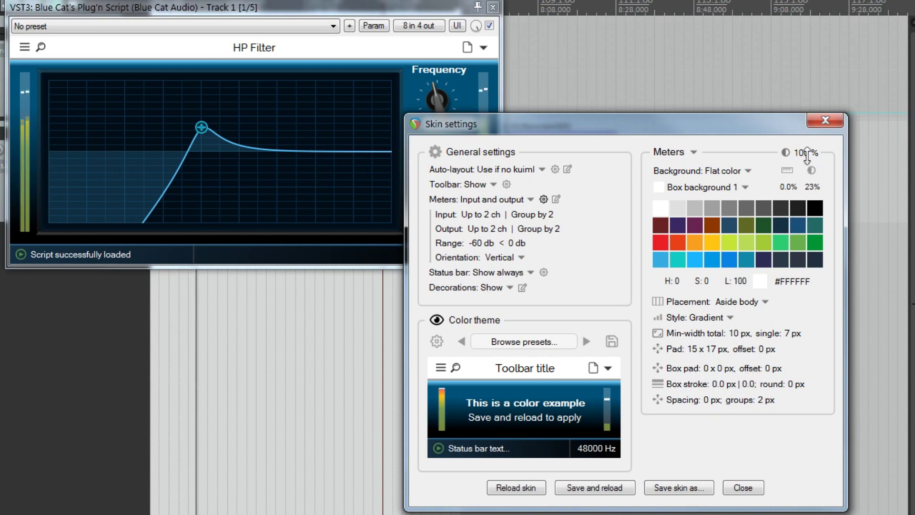
{"action": "left_click_drag", "start_coordinate": [807, 157], "coordinate": [803, 190]}
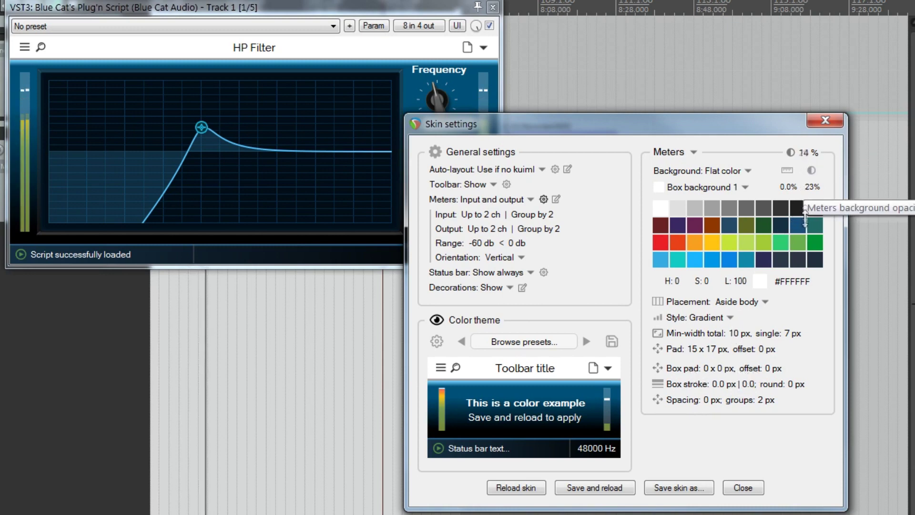
Restore meter opacity to 100% and select Box background 2 for colour editing.
{"action": "left_click_drag", "start_coordinate": [806, 252], "coordinate": [807, 268]}
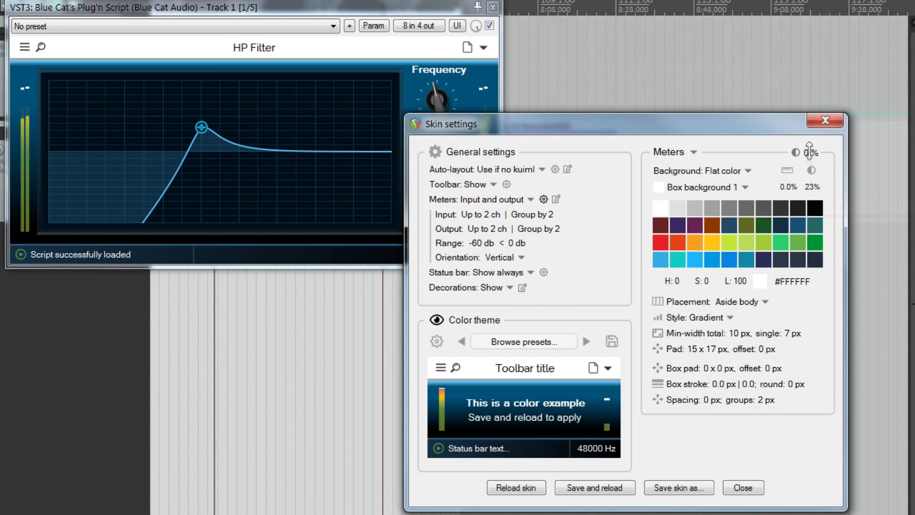
{"action": "double_click", "coordinate": [810, 152]}
{"action": "left_click", "coordinate": [711, 188]}
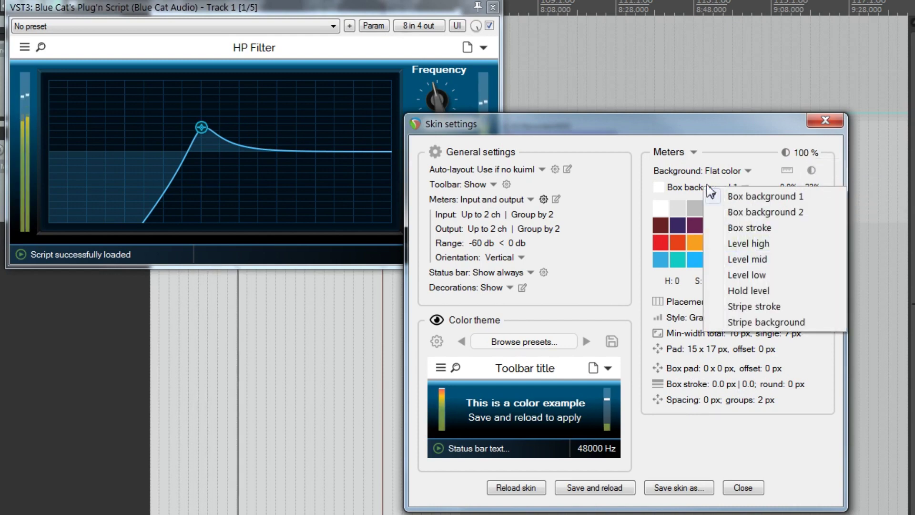
{"action": "left_click", "coordinate": [751, 197]}
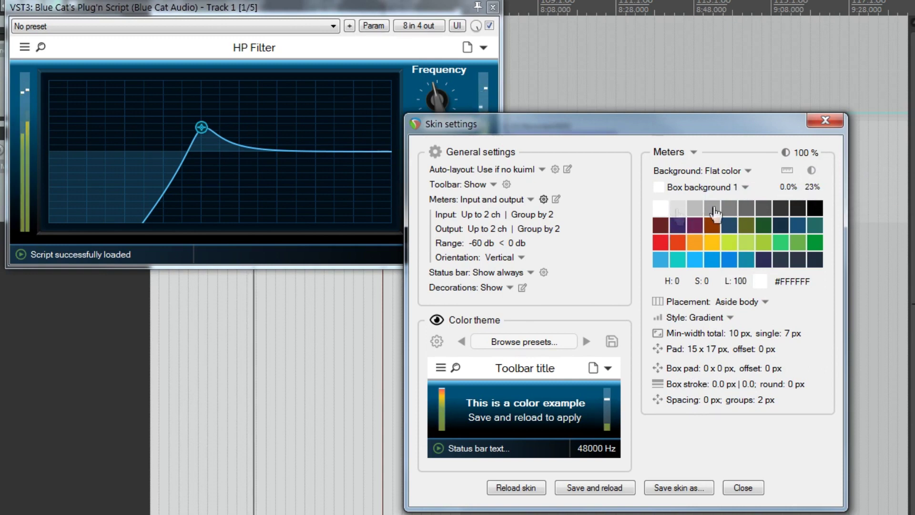
{"action": "left_click", "coordinate": [716, 188]}
{"action": "left_click", "coordinate": [734, 210]}
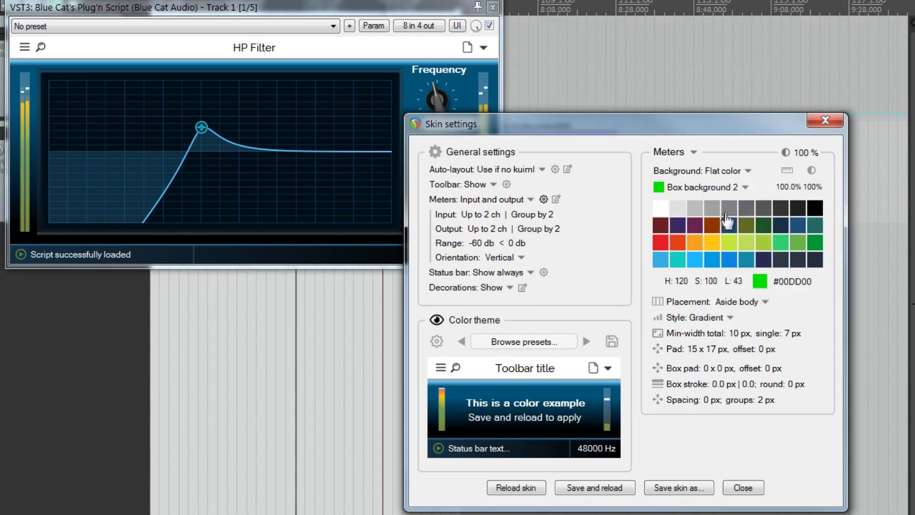
Select Box stroke and thicken the white meter box outline to 6.4 px.
{"action": "left_click_drag", "start_coordinate": [567, 136], "coordinate": [660, 119]}
{"action": "left_click", "coordinate": [802, 173]}
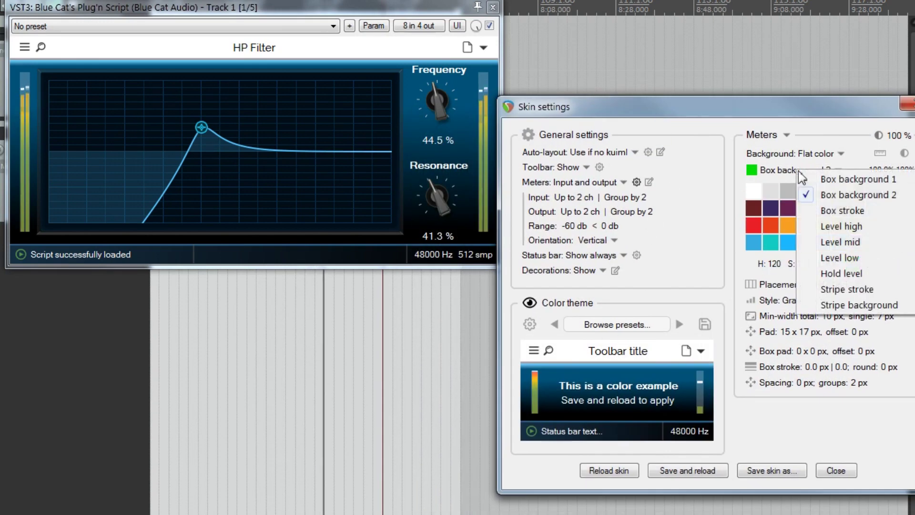
{"action": "left_click", "coordinate": [830, 213]}
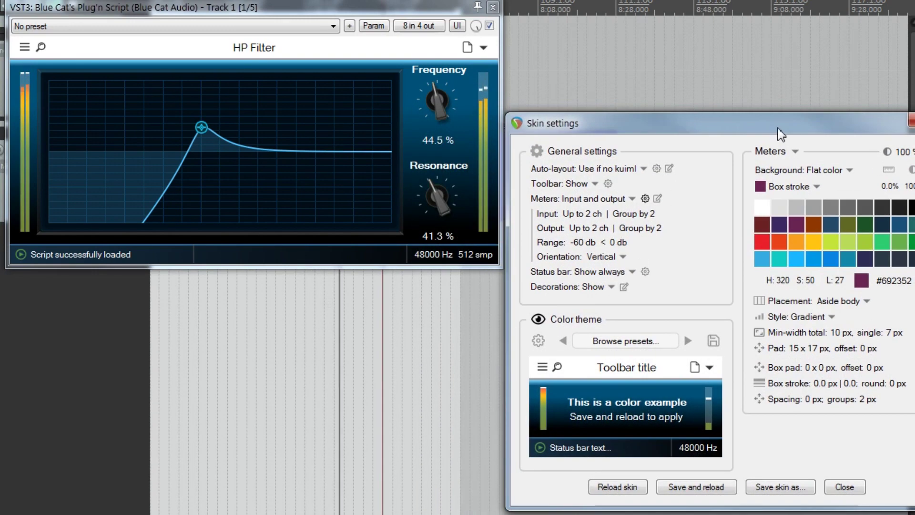
{"action": "left_click_drag", "start_coordinate": [817, 383], "coordinate": [855, 388]}
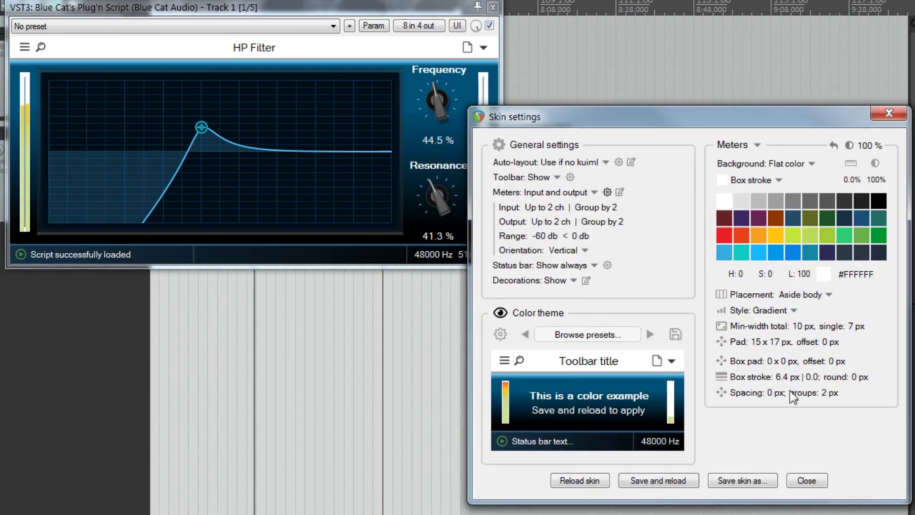
Enter an exact 1 px box stroke width and bring the meter channel settings into view.
{"action": "double_click", "coordinate": [786, 377]}
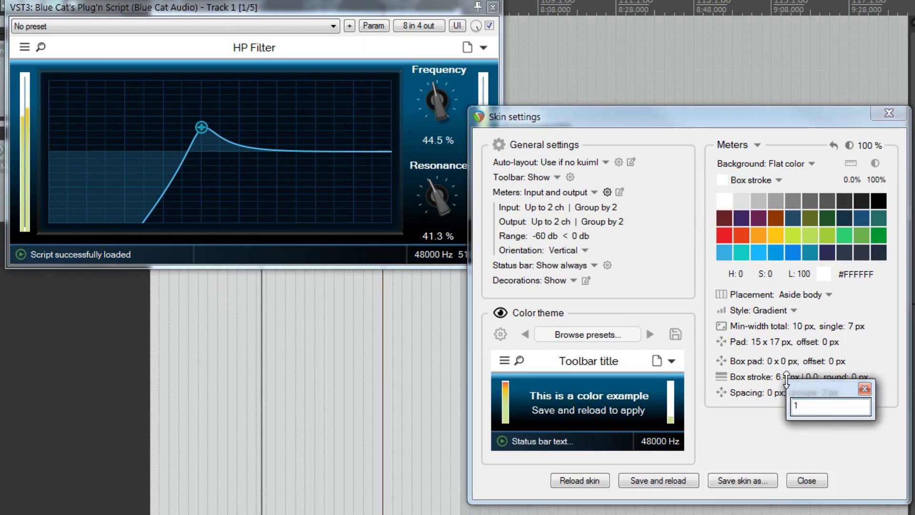
{"action": "key", "text": "Return"}
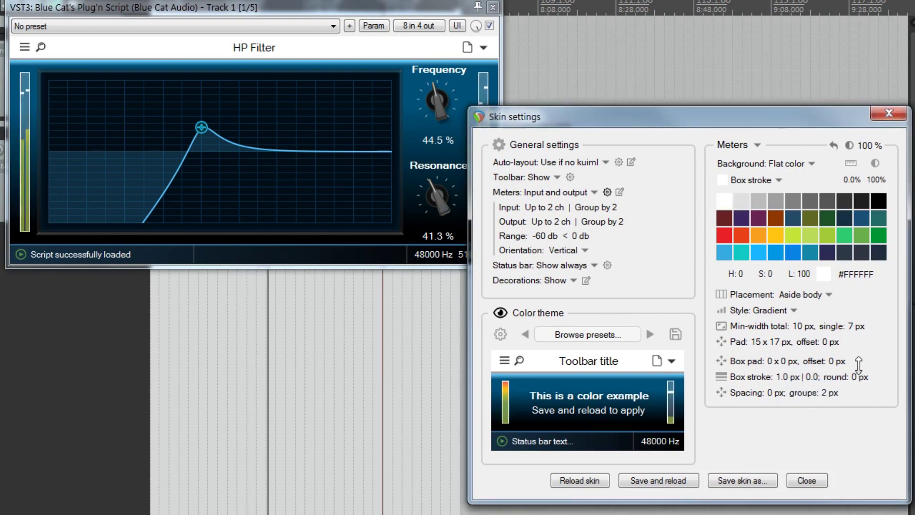
{"action": "scroll", "coordinate": [858, 365], "scroll_direction": "up", "scroll_amount": 8}
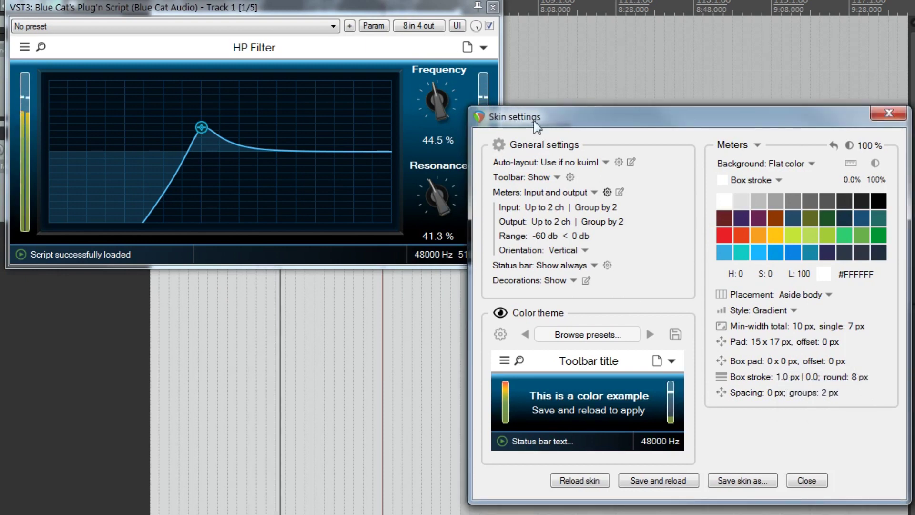
{"action": "left_click_drag", "start_coordinate": [475, 119], "coordinate": [340, 165]}
{"action": "scroll", "coordinate": [637, 408], "scroll_direction": "up", "scroll_amount": 3}
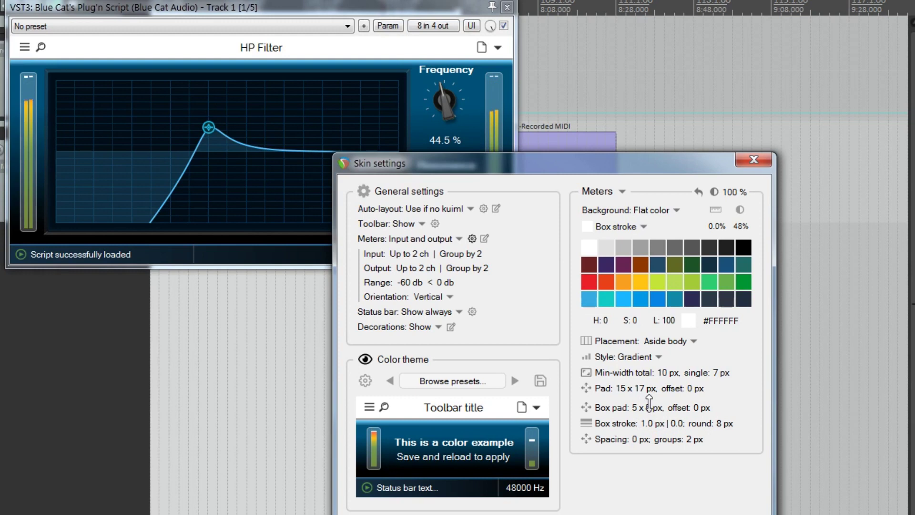
{"action": "scroll", "coordinate": [650, 402], "scroll_direction": "up", "scroll_amount": 4}
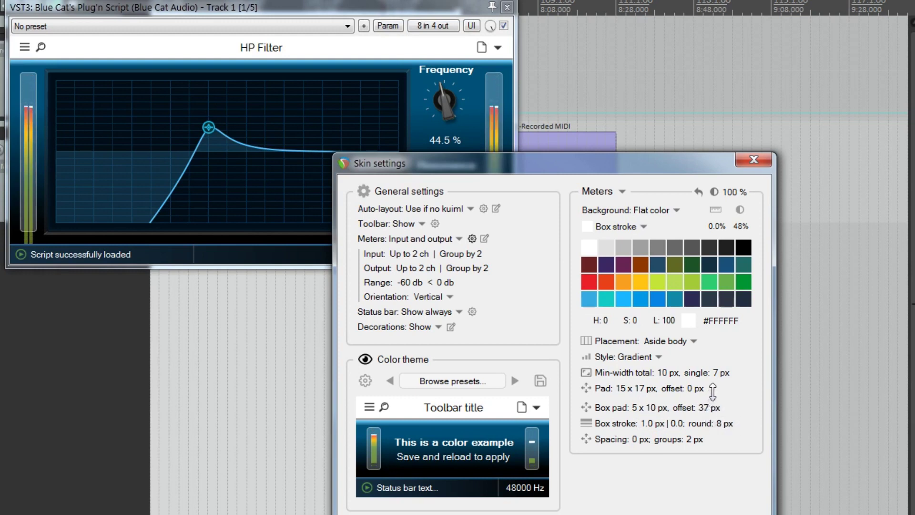
{"action": "scroll", "coordinate": [712, 408], "scroll_direction": "down", "scroll_amount": 20}
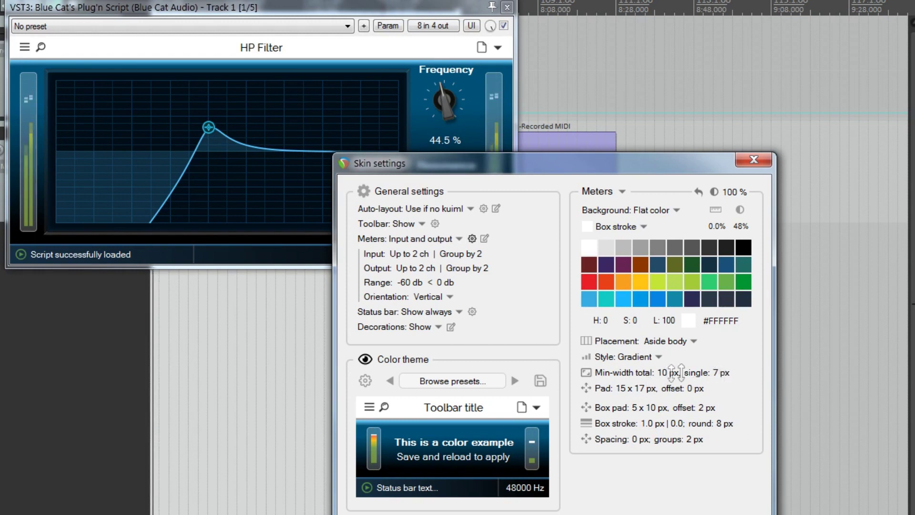
{"action": "scroll", "coordinate": [723, 372], "scroll_direction": "up", "scroll_amount": 8}
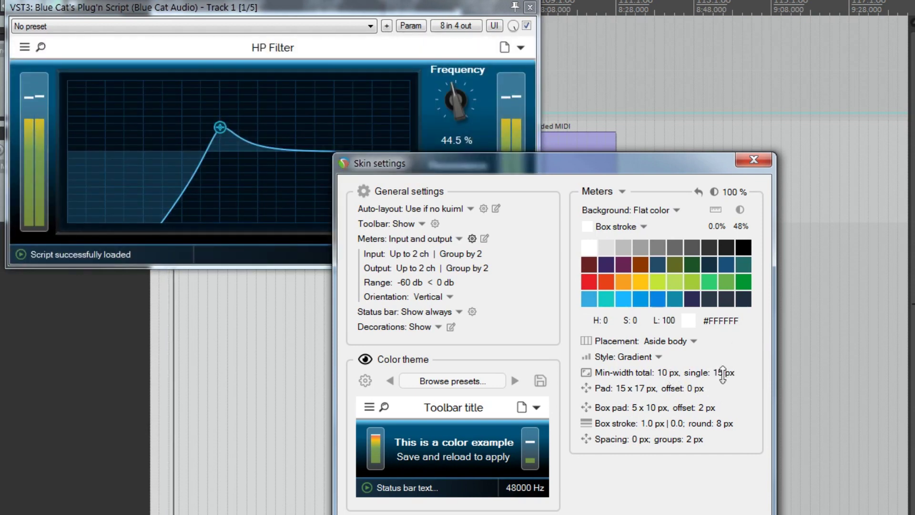
{"action": "scroll", "coordinate": [723, 372], "scroll_direction": "down", "scroll_amount": 2}
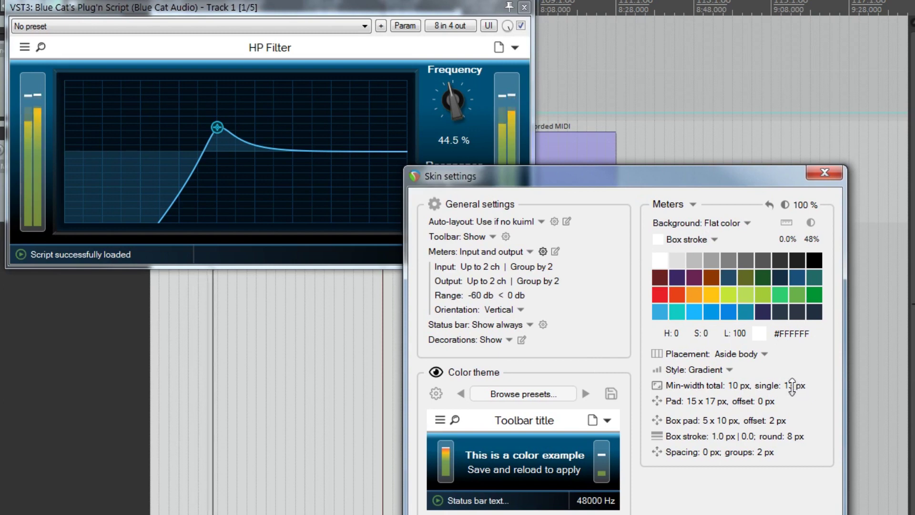
{"action": "scroll", "coordinate": [799, 385], "scroll_direction": "down", "scroll_amount": 1}
Limit the output meters to 1 channel, with min-width at 24 px total, 5 px single.
{"action": "left_click", "coordinate": [486, 281]}
{"action": "left_click", "coordinate": [529, 304]}
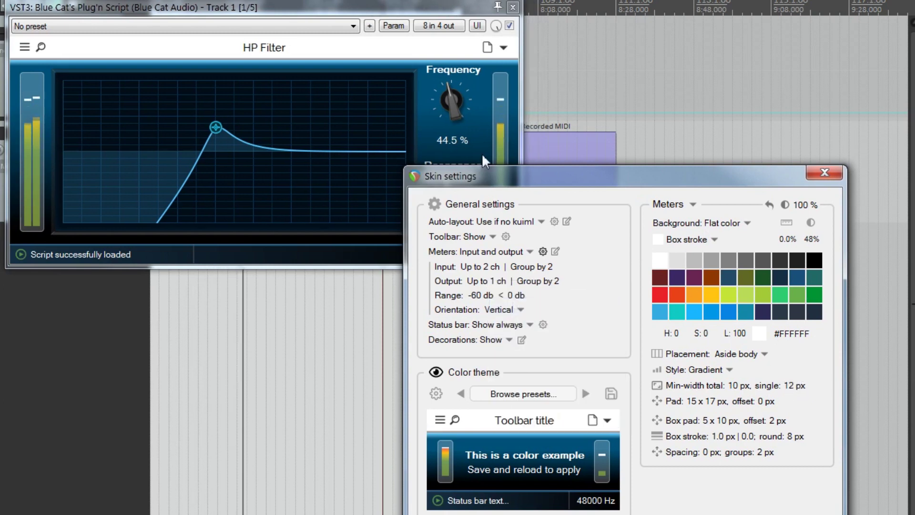
{"action": "scroll", "coordinate": [725, 385], "scroll_direction": "up", "scroll_amount": 2}
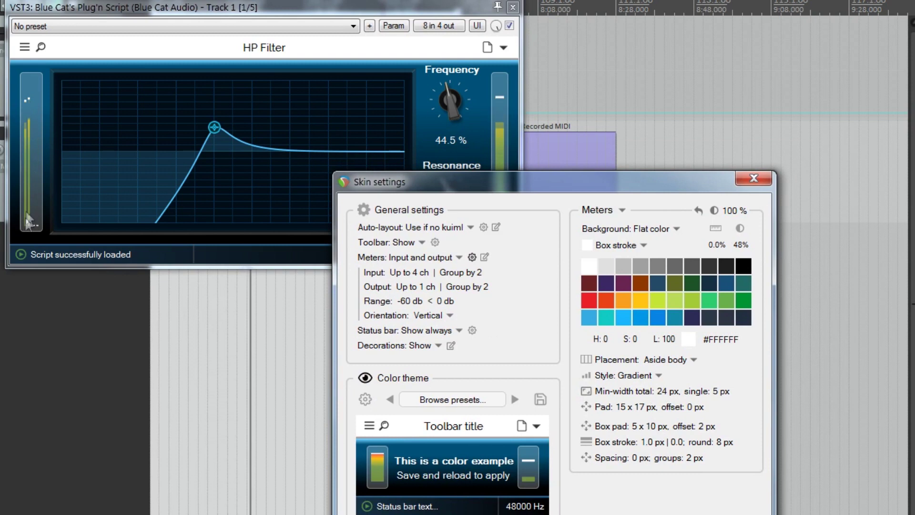
Pick Level high, then Level mid, as colour targets and recolour Level mid light blue.
{"action": "left_click", "coordinate": [620, 245]}
{"action": "left_click", "coordinate": [670, 303]}
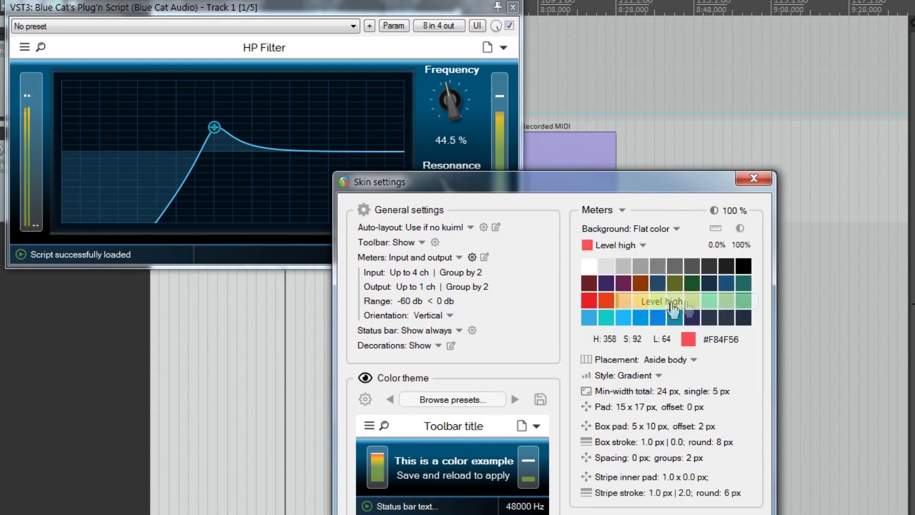
{"action": "left_click", "coordinate": [620, 246]}
{"action": "left_click", "coordinate": [715, 317]}
{"action": "left_click_drag", "start_coordinate": [496, 180], "coordinate": [533, 195]}
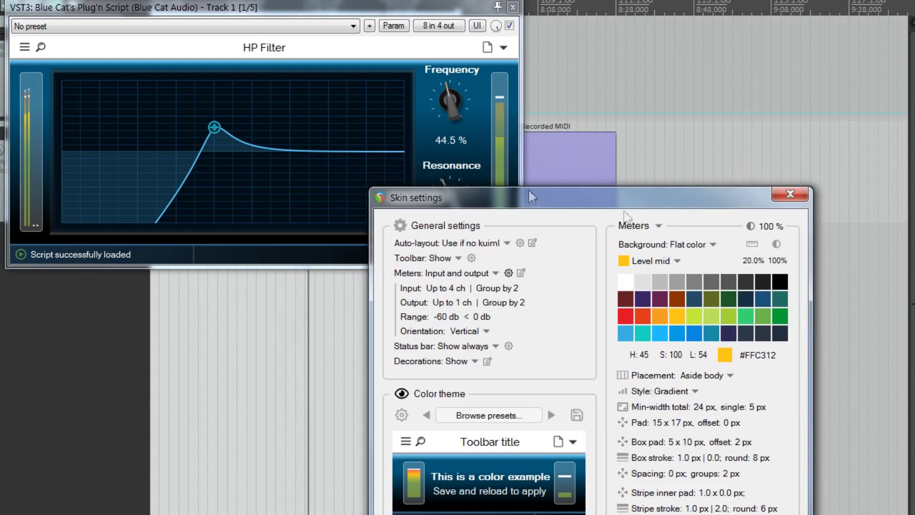
{"action": "left_click", "coordinate": [626, 334]}
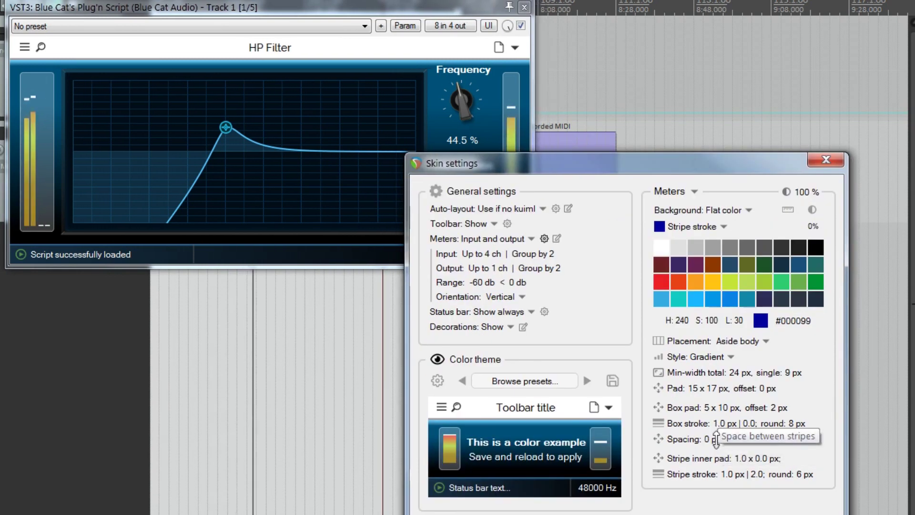
Widen meter group spacing and make the stripe stroke white with adjusted width.
{"action": "mouse_move", "coordinate": [765, 439]}
{"action": "left_mouse_down"}
{"action": "mouse_move", "coordinate": [766, 432]}
{"action": "mouse_move", "coordinate": [741, 457]}
{"action": "mouse_move", "coordinate": [742, 449]}
{"action": "mouse_move", "coordinate": [772, 455]}
{"action": "mouse_move", "coordinate": [772, 417]}
{"action": "mouse_move", "coordinate": [769, 456]}
{"action": "left_mouse_up"}
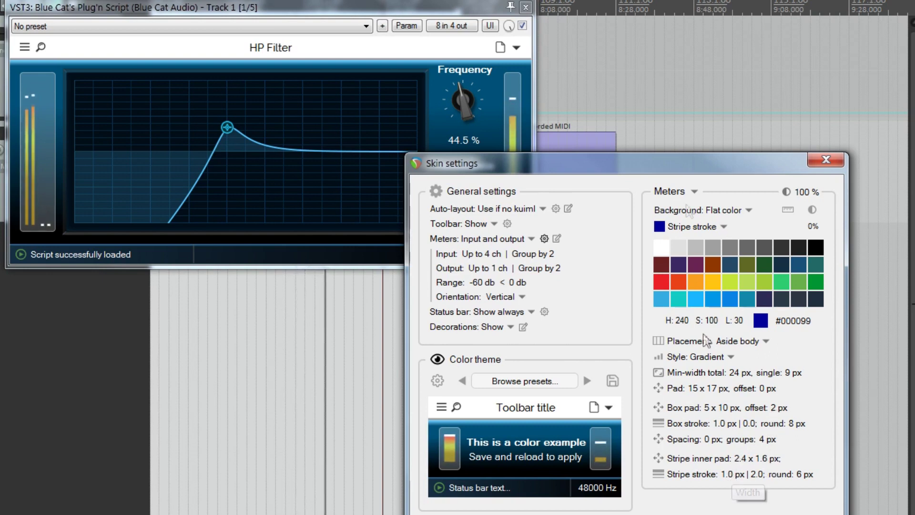
{"action": "left_click", "coordinate": [662, 247]}
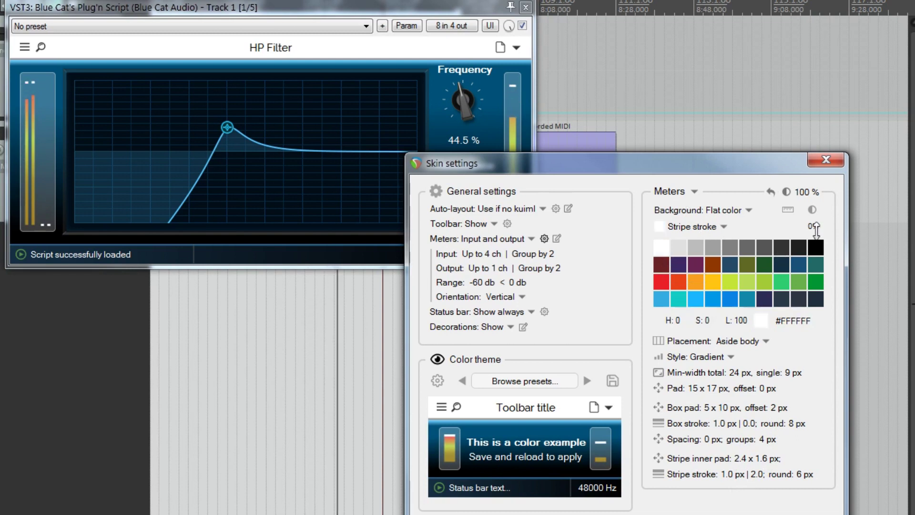
{"action": "mouse_move", "coordinate": [806, 474]}
{"action": "left_mouse_down"}
{"action": "mouse_move", "coordinate": [803, 486]}
{"action": "mouse_move", "coordinate": [810, 422]}
{"action": "left_mouse_up"}
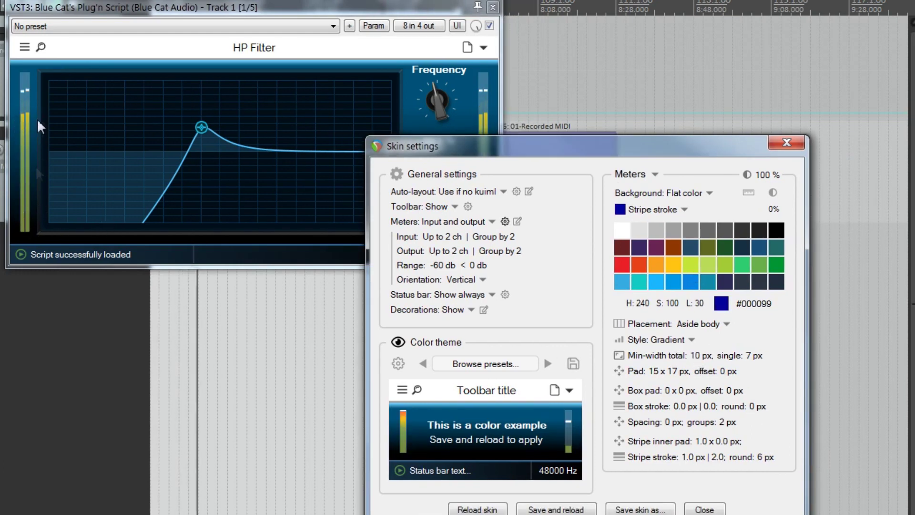
Switch the meters to Flat colors style and set the Level low threshold to 50%.
{"action": "left_click", "coordinate": [669, 342]}
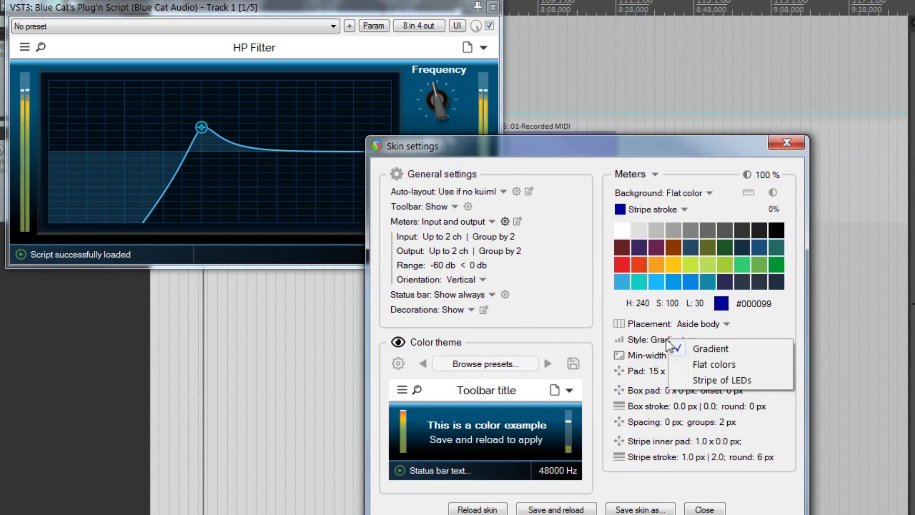
{"action": "left_click", "coordinate": [718, 364]}
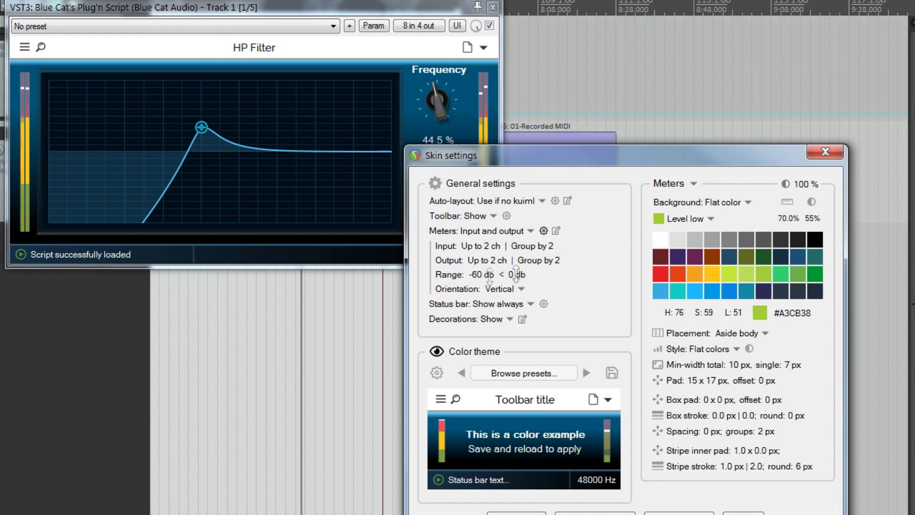
{"action": "double_click", "coordinate": [789, 218]}
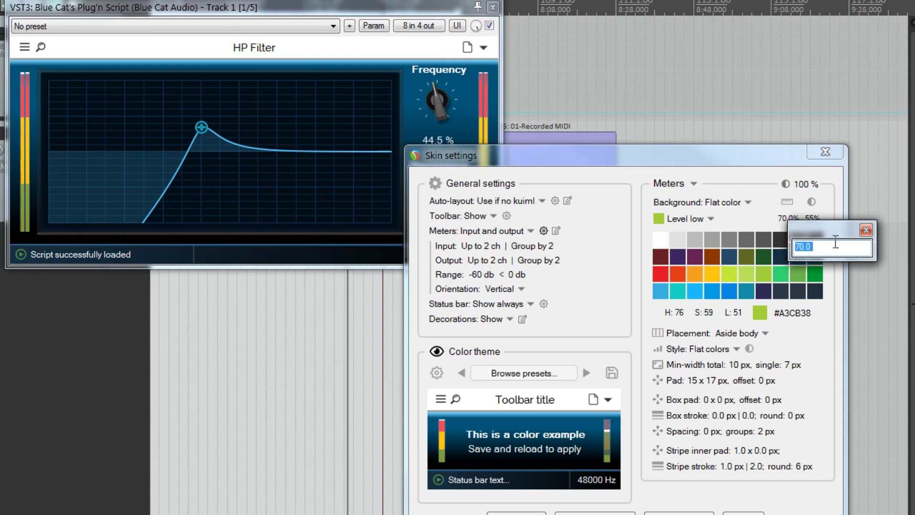
{"action": "type", "text": "50"}
{"action": "key", "text": "Return"}
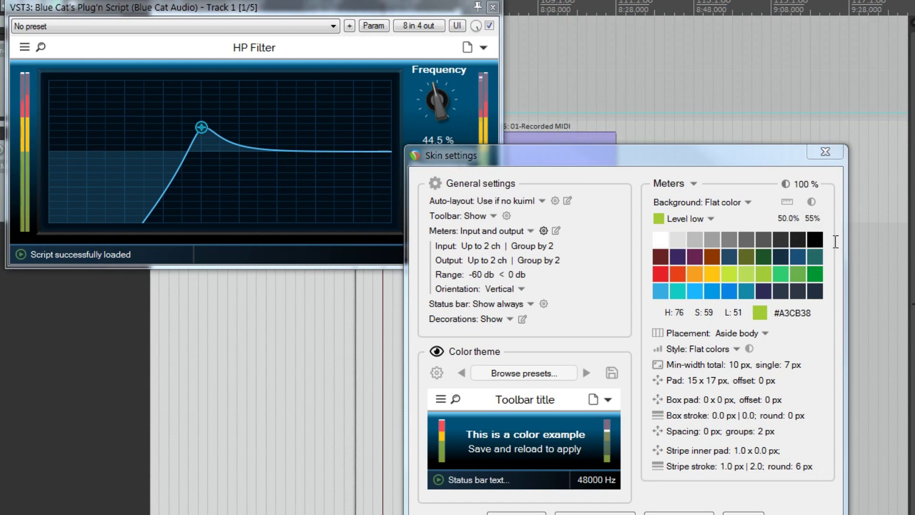
Select the Level high colour target and adjust the levels background opacity.
{"action": "left_click", "coordinate": [22, 109]}
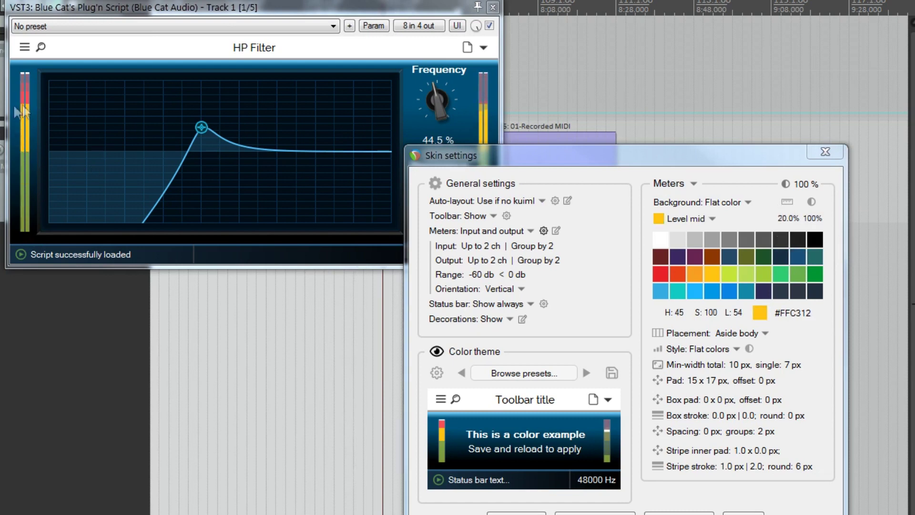
{"action": "left_click", "coordinate": [691, 220]}
{"action": "left_click", "coordinate": [730, 276]}
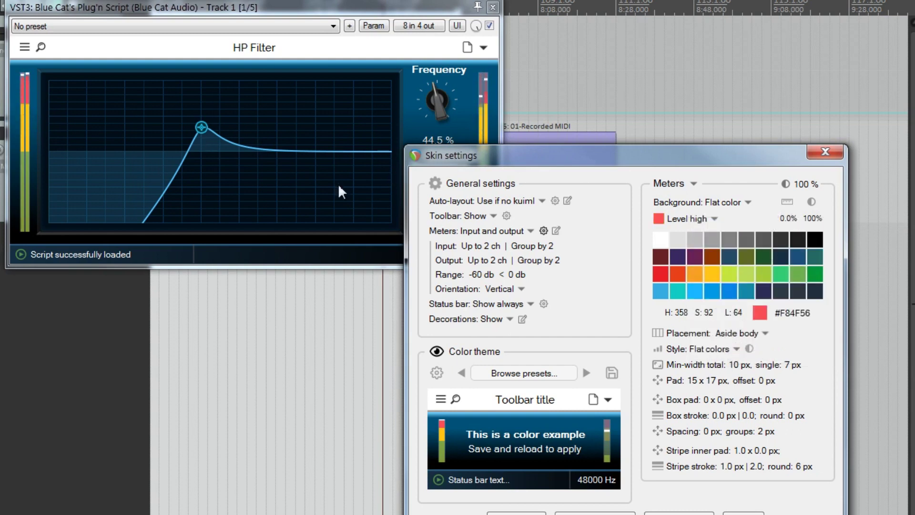
{"action": "mouse_move", "coordinate": [750, 351]}
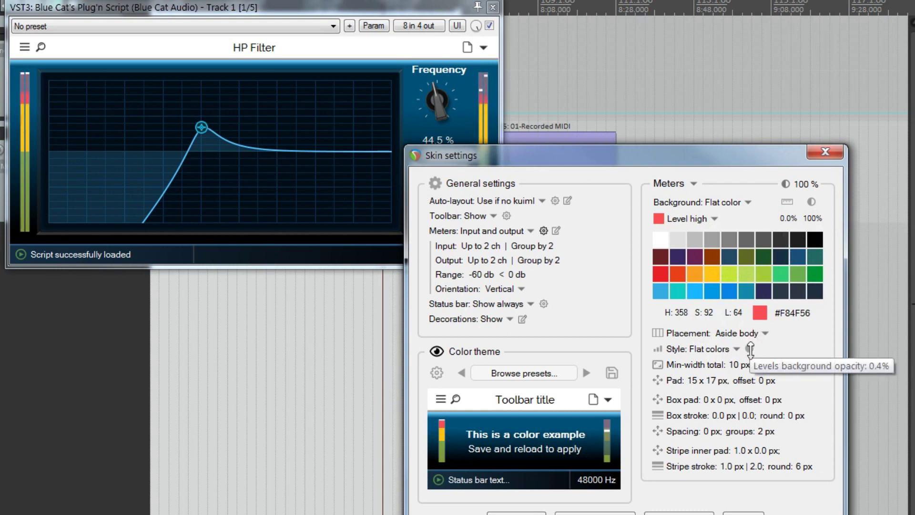
{"action": "left_click_drag", "start_coordinate": [750, 350], "coordinate": [750, 318]}
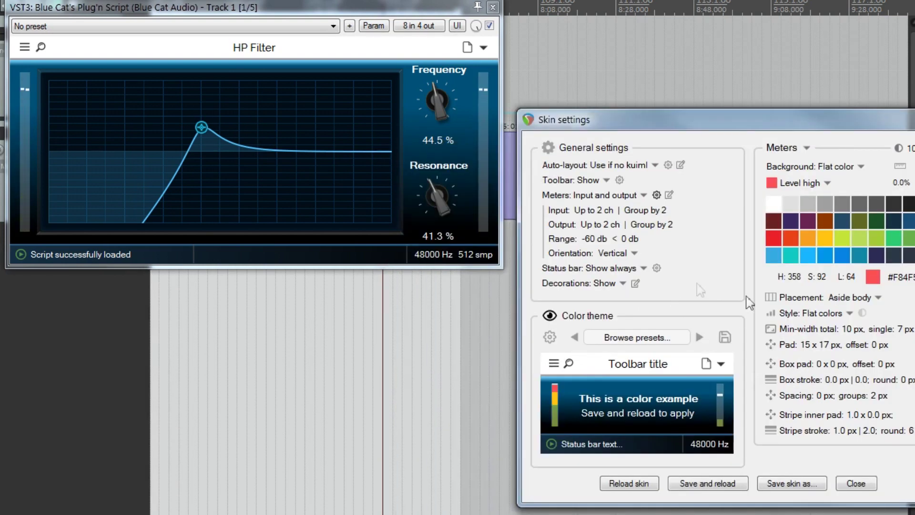
{"action": "mouse_move", "coordinate": [862, 315]}
{"action": "left_mouse_down"}
{"action": "mouse_move", "coordinate": [874, 285]}
{"action": "mouse_move", "coordinate": [875, 303]}
{"action": "left_mouse_up"}
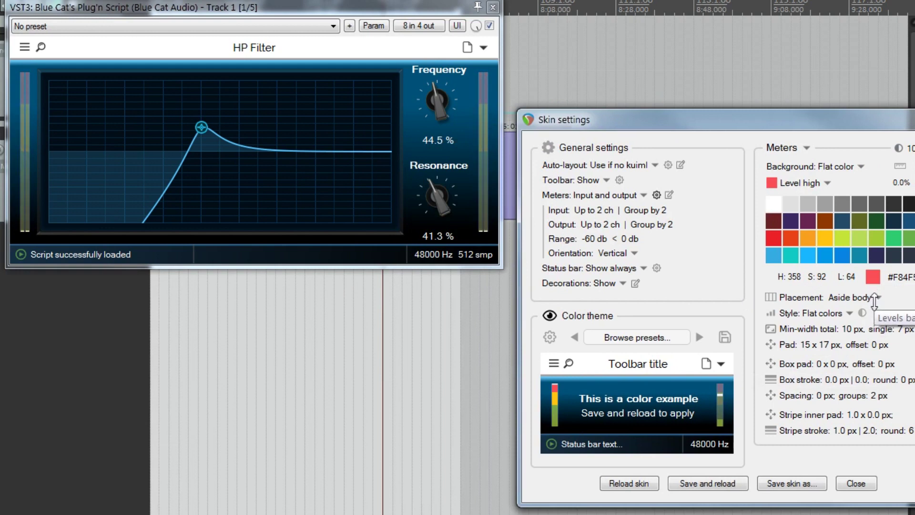
{"action": "left_click_drag", "start_coordinate": [875, 298], "coordinate": [875, 301]}
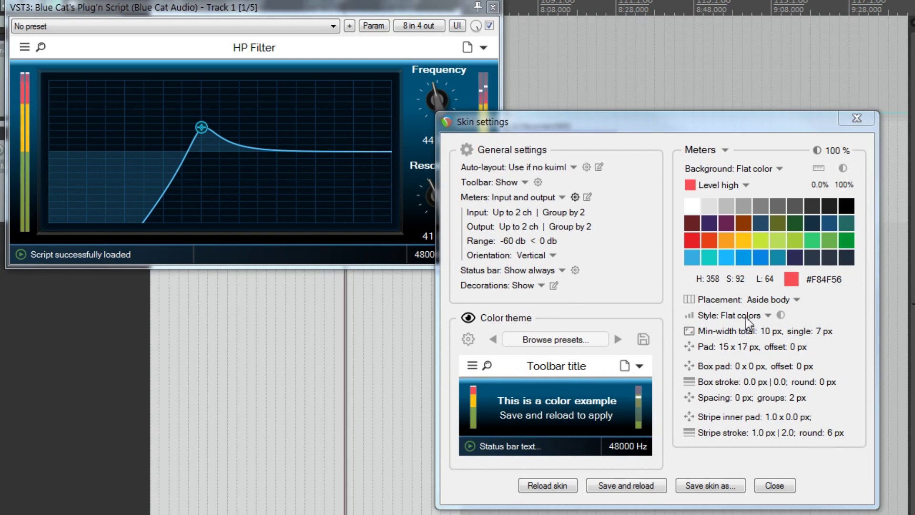
Set the meter style to Stripe of LEDs with 40 LEDs per meter.
{"action": "left_click", "coordinate": [747, 317]}
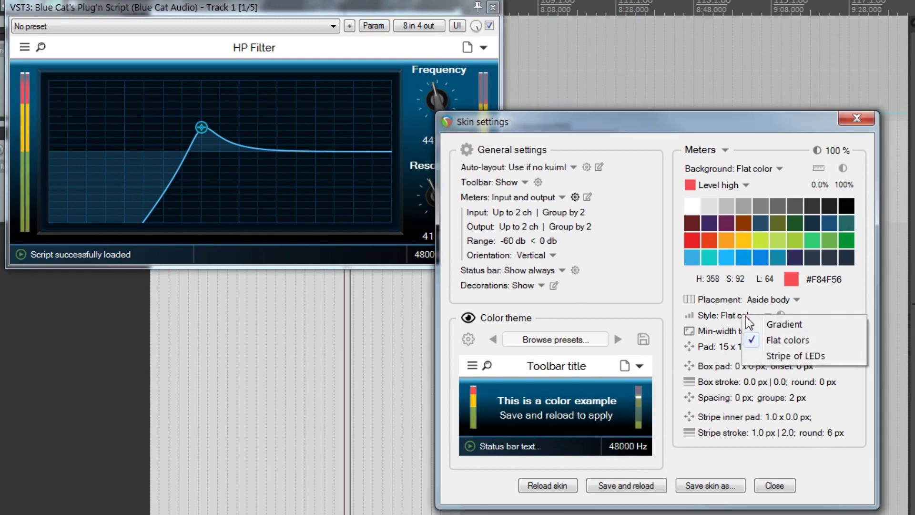
{"action": "left_click", "coordinate": [788, 357]}
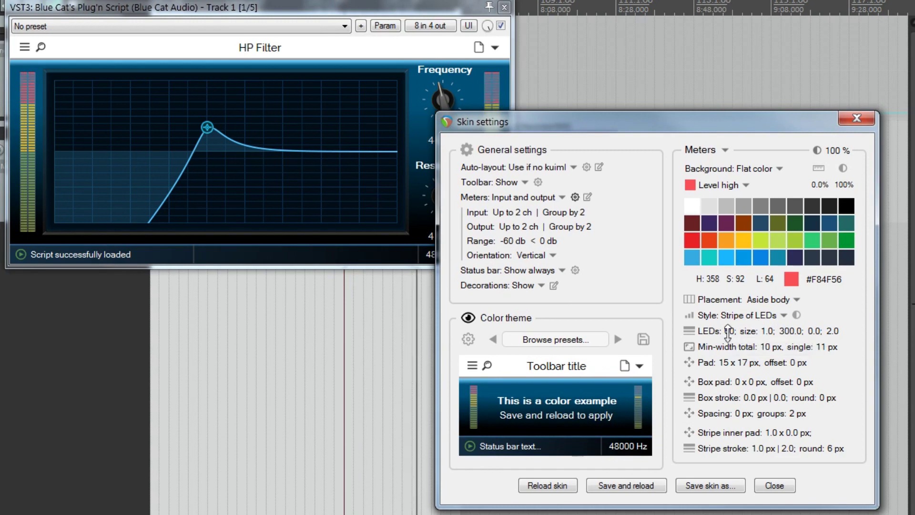
{"action": "left_click_drag", "start_coordinate": [729, 331], "coordinate": [734, 339]}
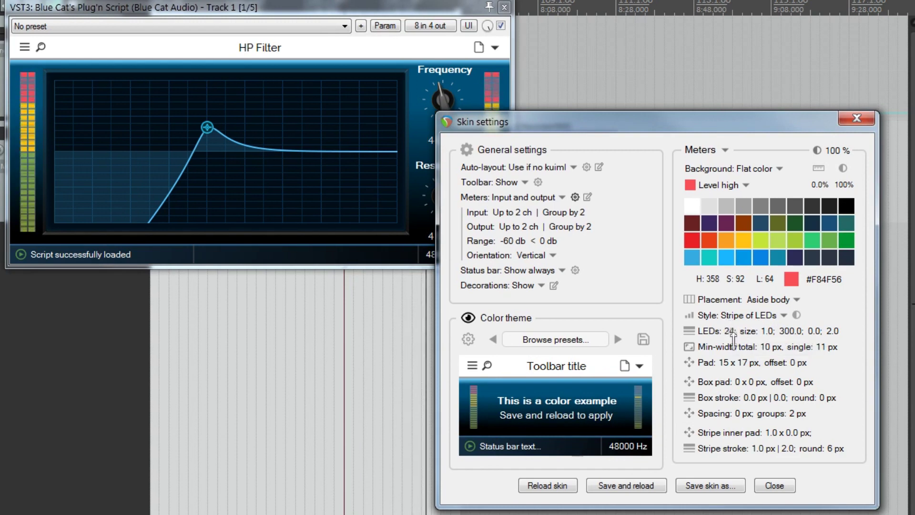
{"action": "double_click", "coordinate": [730, 331]}
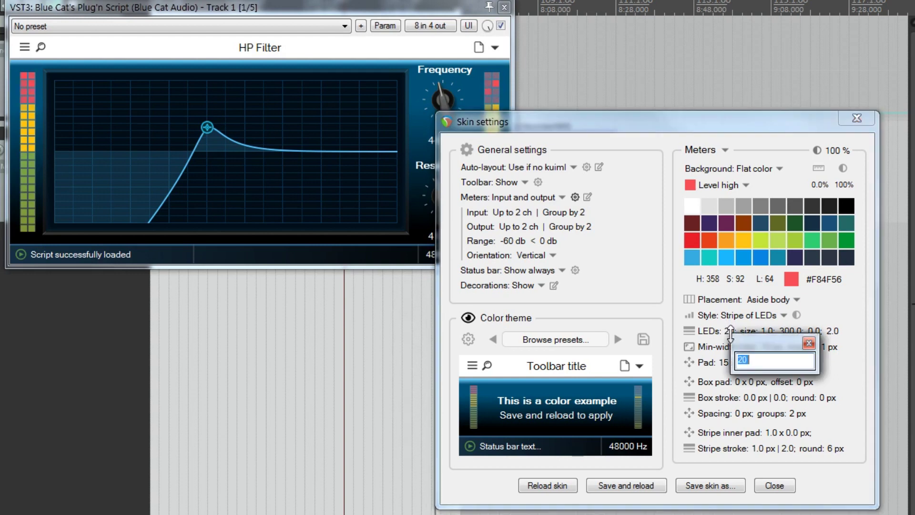
{"action": "key", "text": "Return"}
{"action": "double_click", "coordinate": [728, 332]}
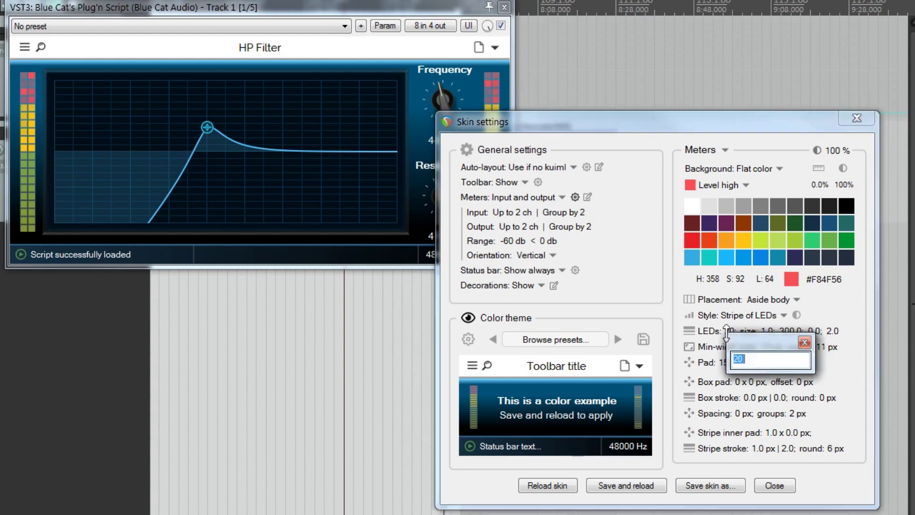
{"action": "type", "text": "40"}
{"action": "key", "text": "Return"}
Set the minimum LED size to 10.
{"action": "left_click_drag", "start_coordinate": [768, 331], "coordinate": [770, 327]}
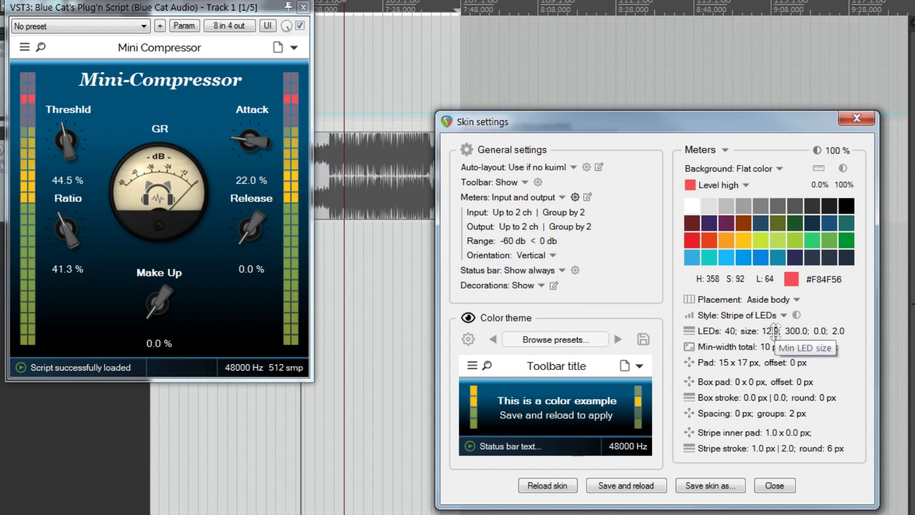
{"action": "double_click", "coordinate": [777, 331]}
{"action": "type", "text": "10"}
{"action": "key", "text": "Return"}
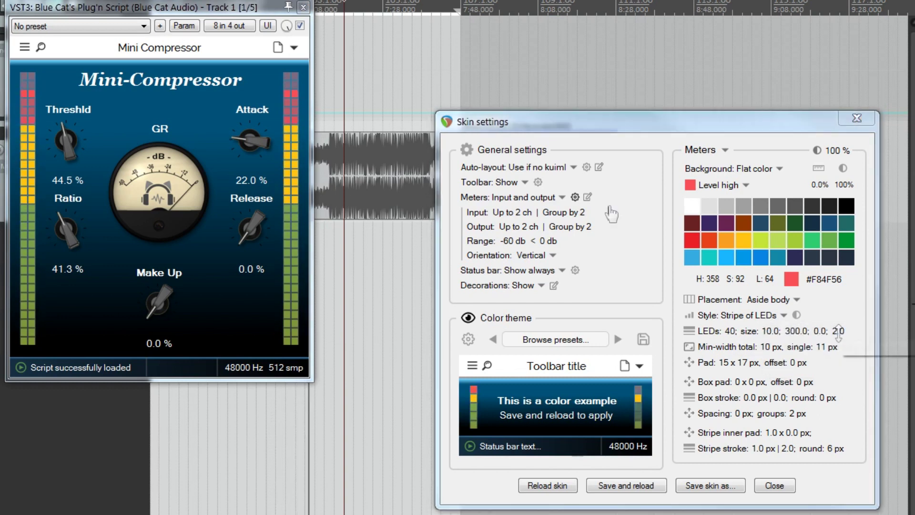
Load the GainMatch script and set the minimum LED size to 2.0.
{"action": "left_click", "coordinate": [278, 47]}
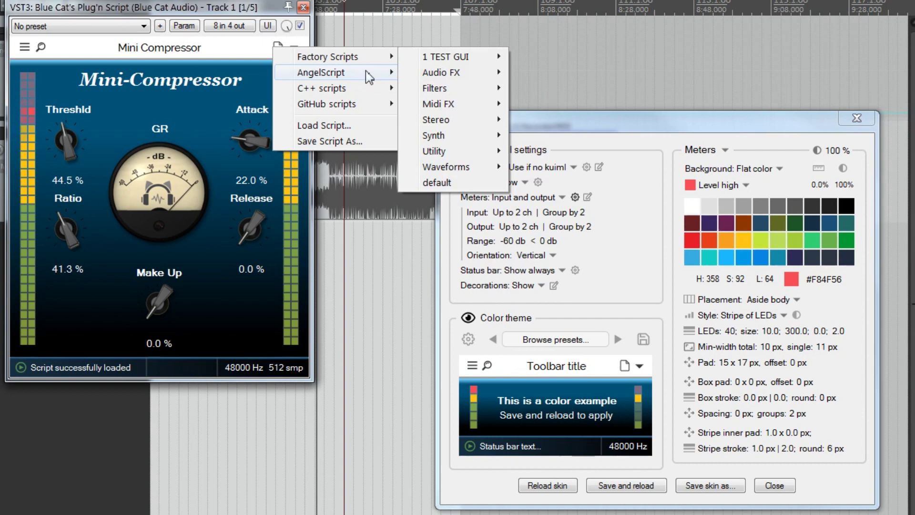
{"action": "left_click", "coordinate": [534, 151]}
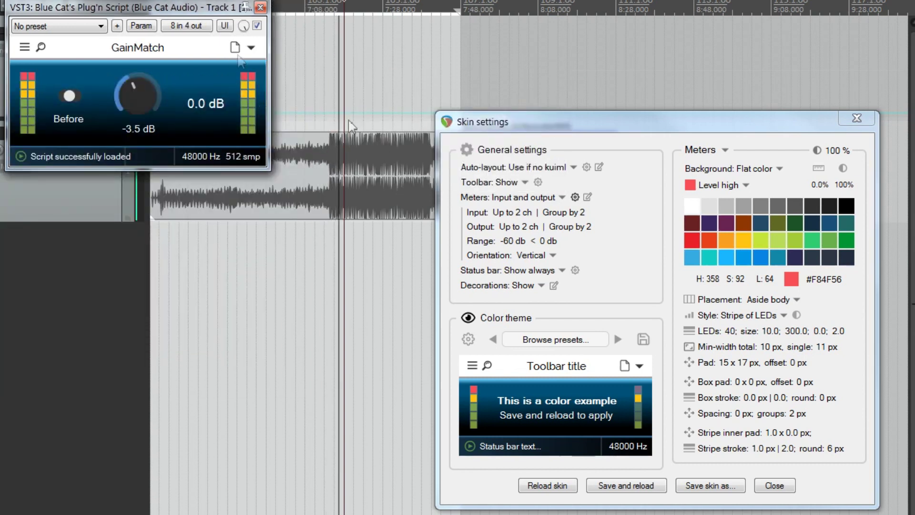
{"action": "left_click", "coordinate": [806, 330]}
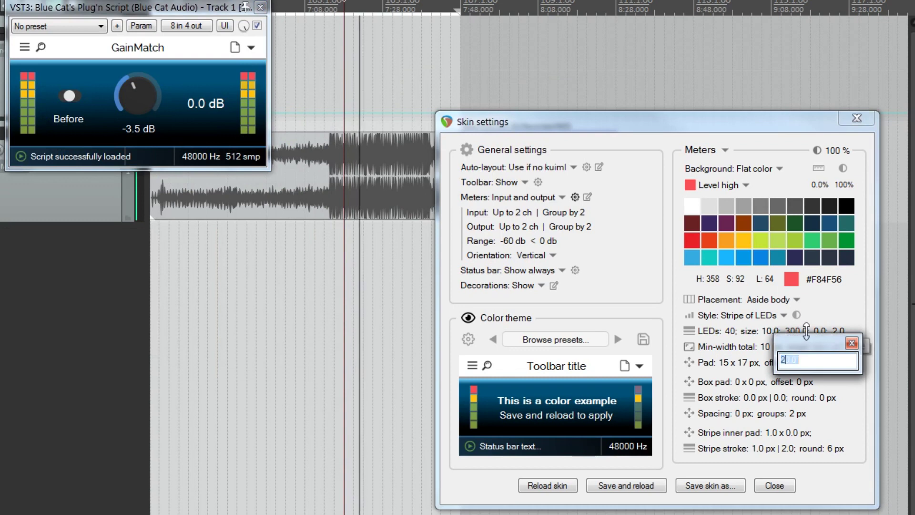
{"action": "type", "text": "2.0"}
{"action": "key", "text": "Return"}
Replace the LEDs row's 300.0 value with 6.0 and scroll-tune the LED count, size and roundness.
{"action": "left_click", "coordinate": [796, 330]}
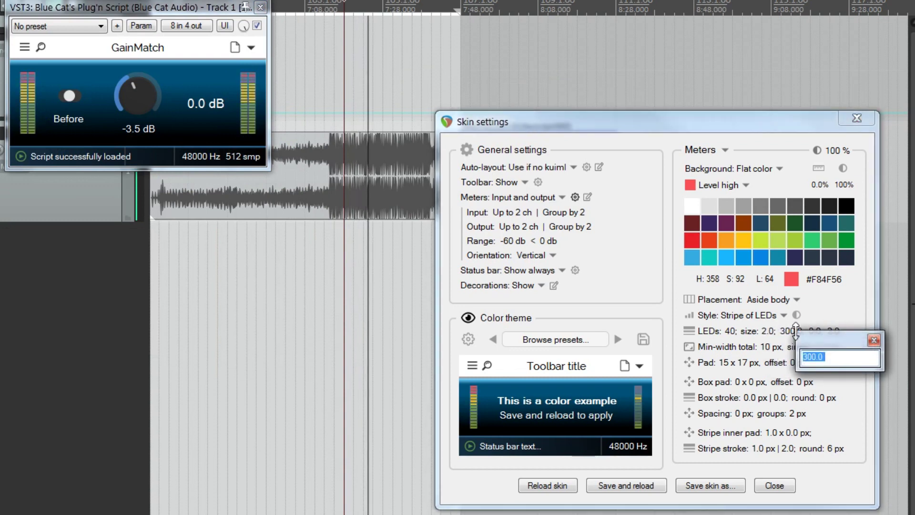
{"action": "type", "text": "6.0"}
{"action": "key", "text": "Return"}
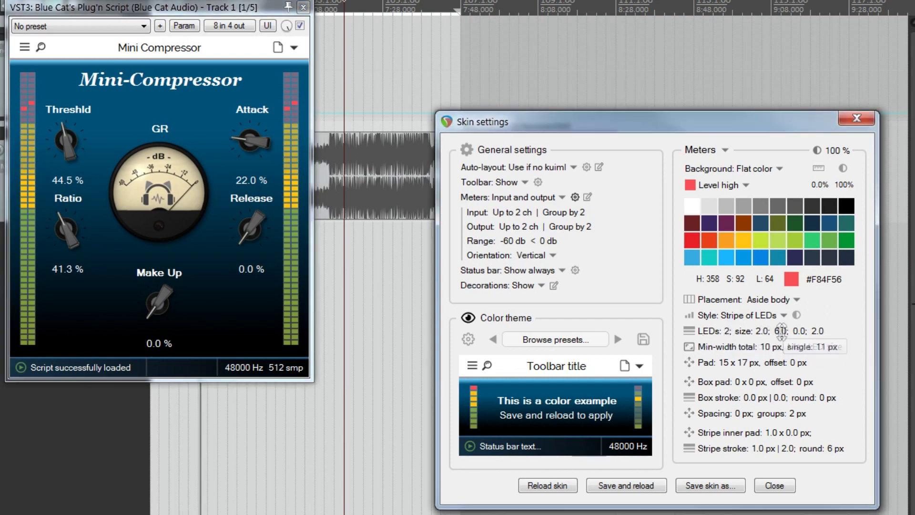
{"action": "scroll", "coordinate": [778, 333], "scroll_direction": "up", "scroll_amount": 5}
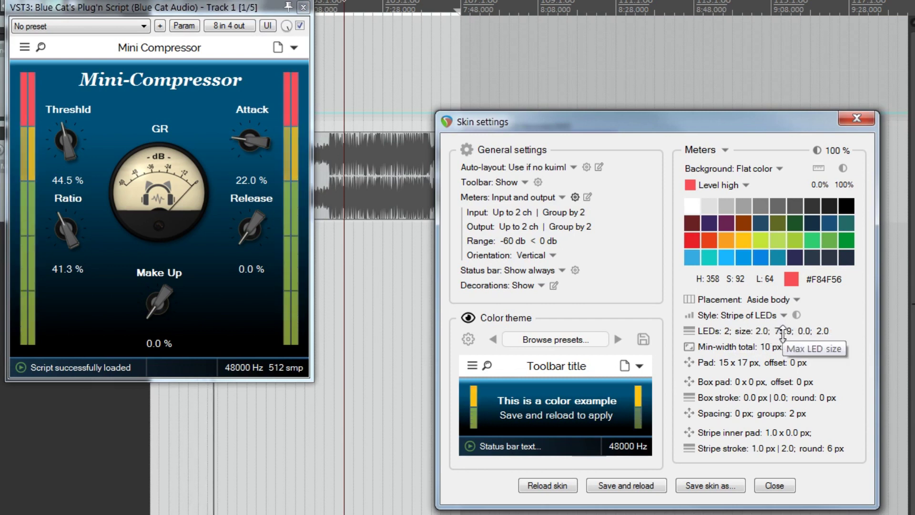
{"action": "scroll", "coordinate": [783, 333], "scroll_direction": "up", "scroll_amount": 3}
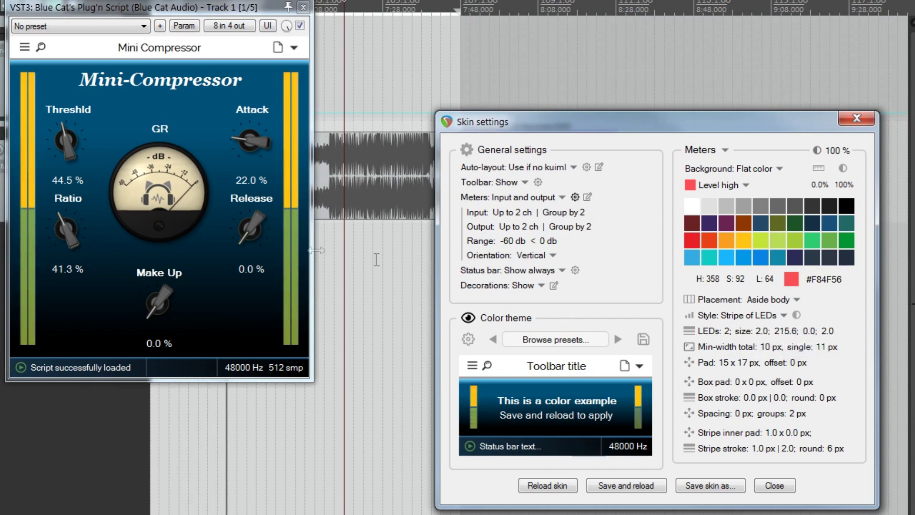
{"action": "scroll", "coordinate": [789, 334], "scroll_direction": "down", "scroll_amount": 5}
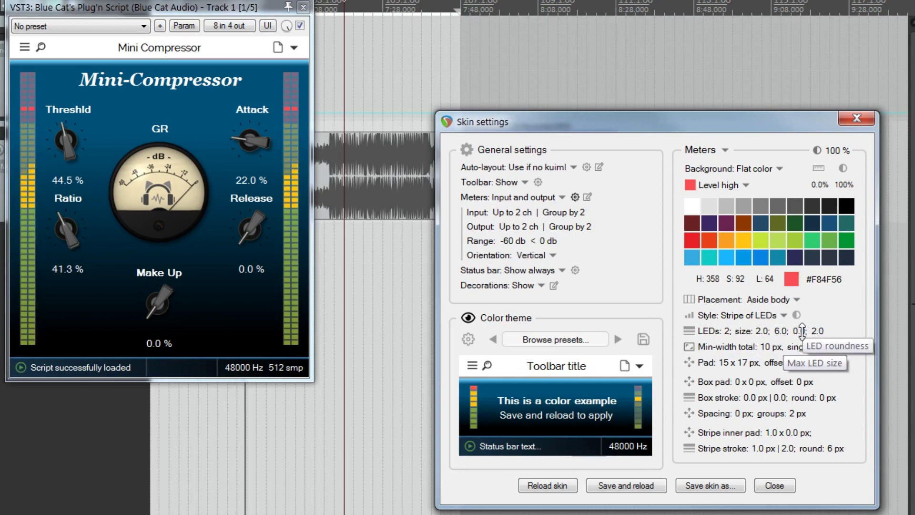
{"action": "scroll", "coordinate": [799, 333], "scroll_direction": "up", "scroll_amount": 5}
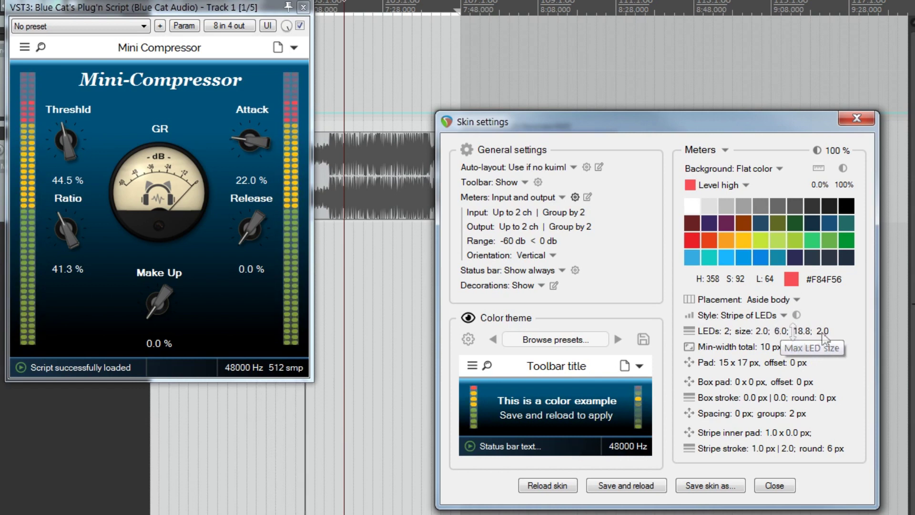
{"action": "scroll", "coordinate": [825, 336], "scroll_direction": "up", "scroll_amount": 2}
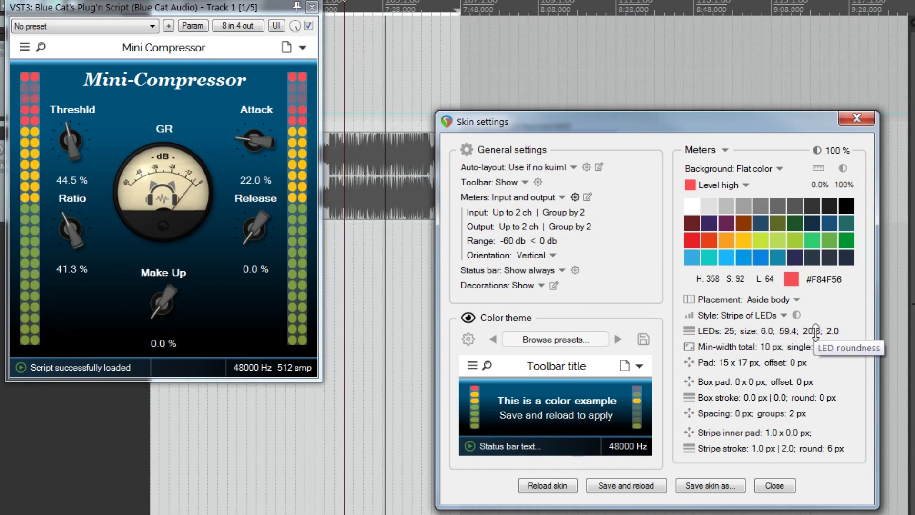
Adjust the LED rounding and reset the spacing between LEDs to 0.0.
{"action": "left_click_drag", "start_coordinate": [815, 331], "coordinate": [836, 323]}
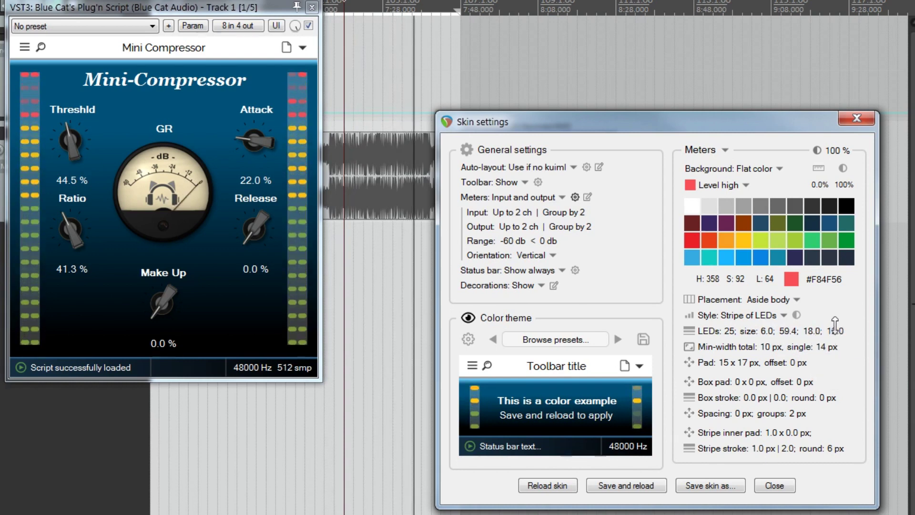
{"action": "double_click", "coordinate": [836, 324]}
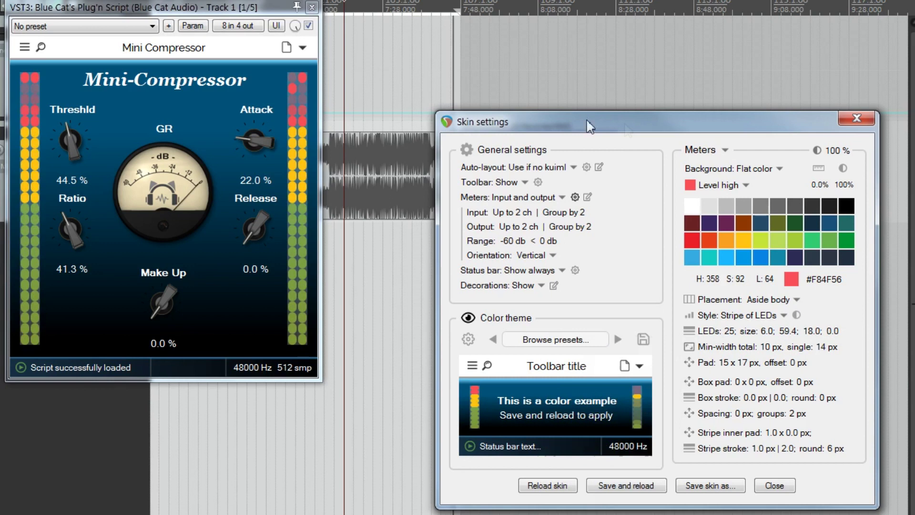
{"action": "left_click_drag", "start_coordinate": [591, 126], "coordinate": [483, 42]}
Apply the LED RYG meter theme, then the LED white a theme.
{"action": "left_click", "coordinate": [429, 255]}
{"action": "mouse_move", "coordinate": [491, 290]}
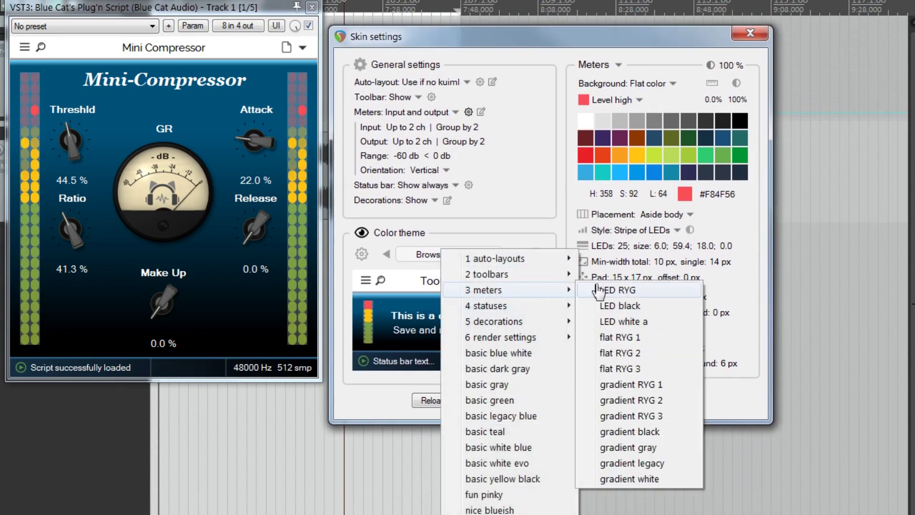
{"action": "left_click", "coordinate": [598, 290]}
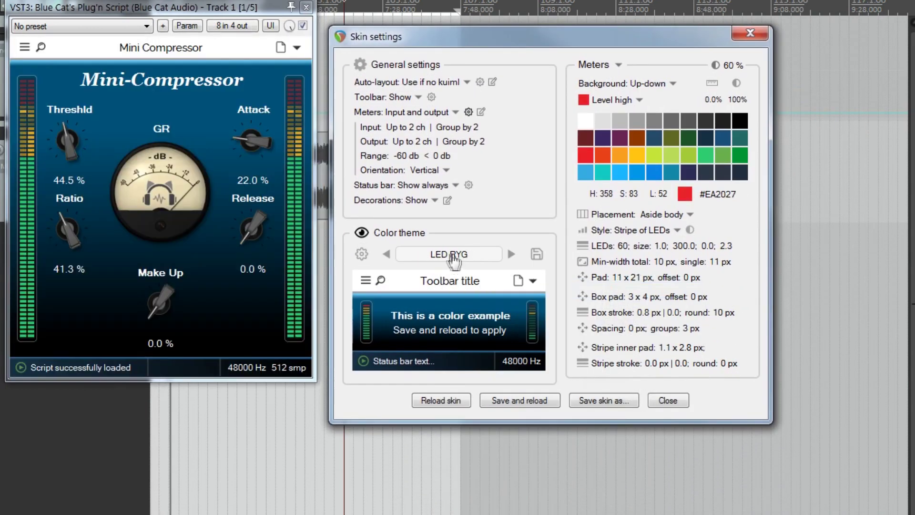
{"action": "left_click", "coordinate": [453, 258]}
{"action": "mouse_move", "coordinate": [460, 351]}
{"action": "left_click", "coordinate": [628, 329]}
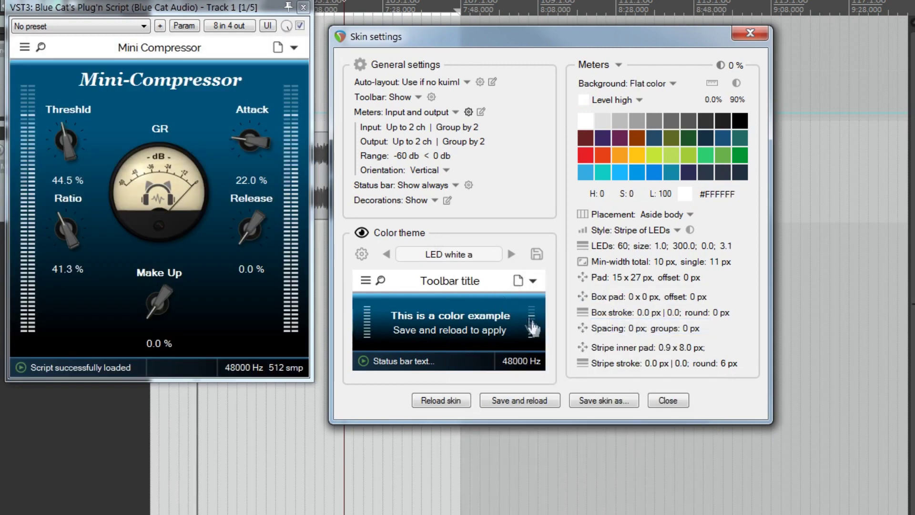
Select Box background, enlarge the LEDs to size 4.0 with slight rounding, and toggle live preview.
{"action": "left_click", "coordinate": [535, 326]}
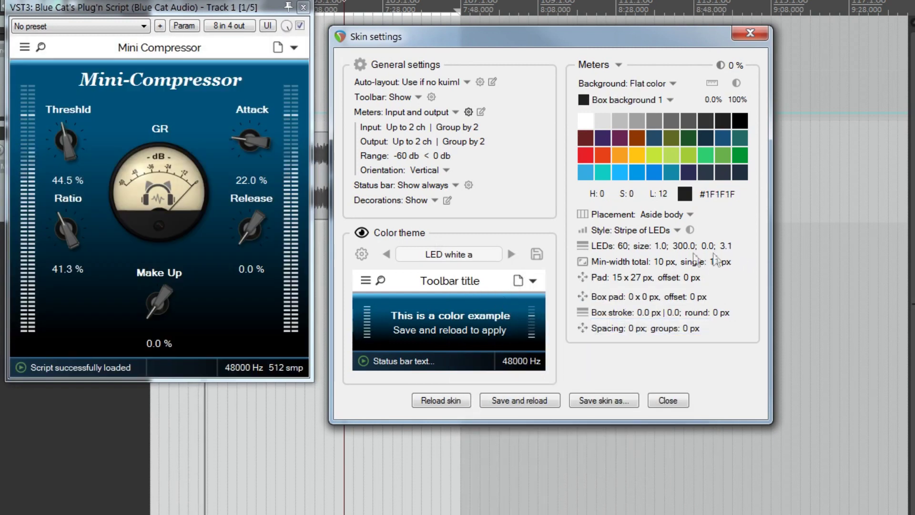
{"action": "scroll", "coordinate": [664, 246], "scroll_direction": "up", "scroll_amount": 2}
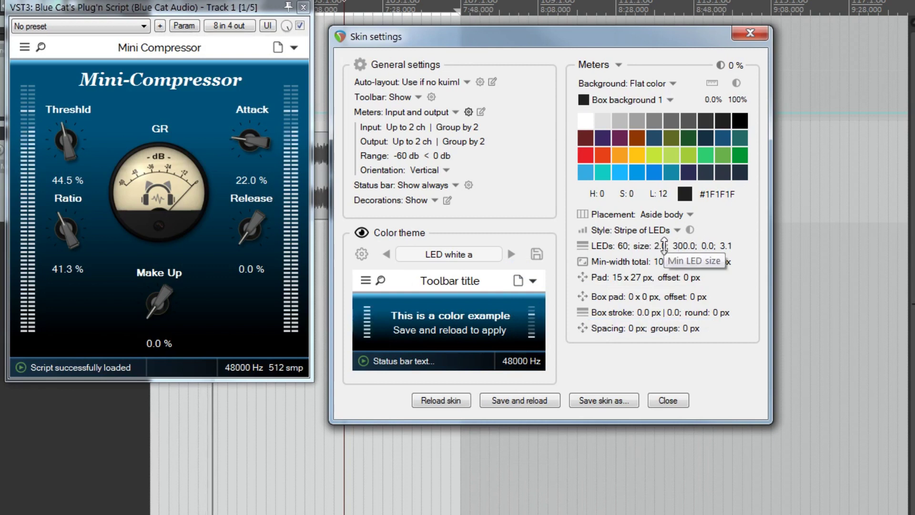
{"action": "scroll", "coordinate": [665, 247], "scroll_direction": "up", "scroll_amount": 1}
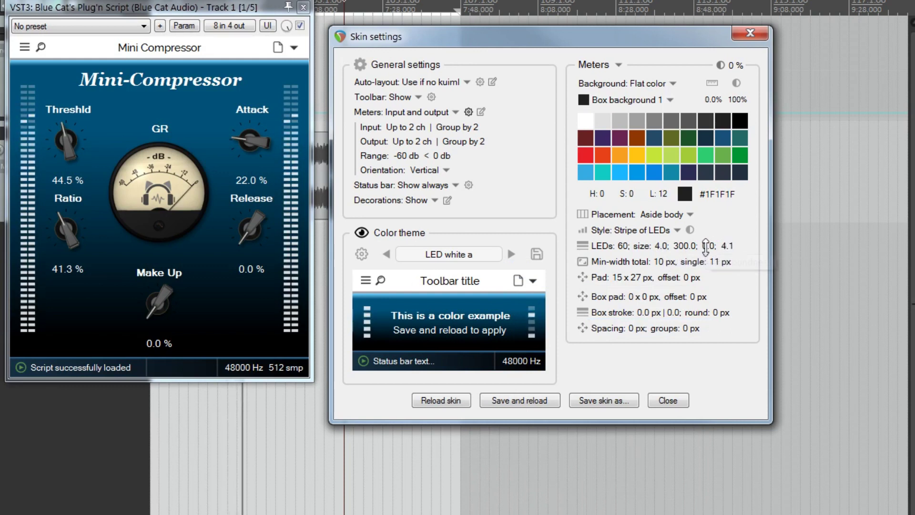
{"action": "scroll", "coordinate": [707, 246], "scroll_direction": "up", "scroll_amount": 5}
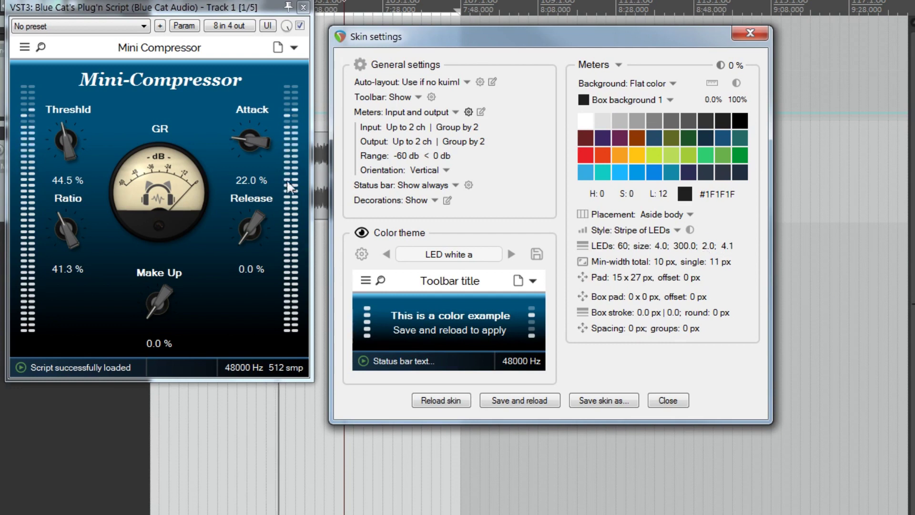
{"action": "left_click", "coordinate": [362, 234]}
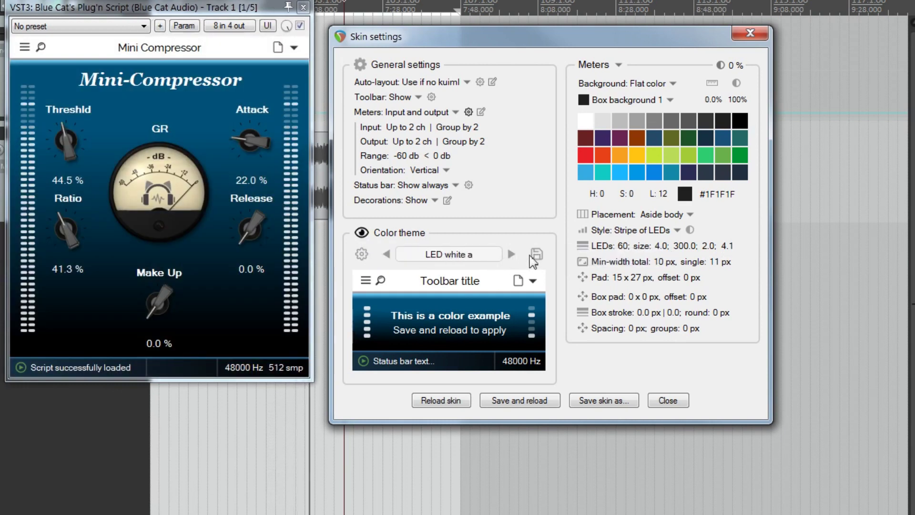
Save the tweaked theme in the 3 meters folder as 'LED white b', then bring up the theme presets.
{"action": "left_click", "coordinate": [538, 258]}
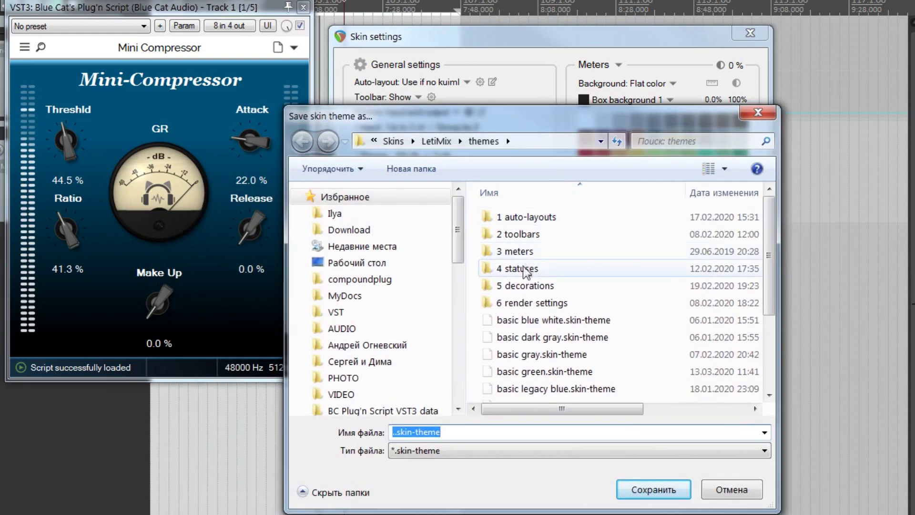
{"action": "double_click", "coordinate": [523, 251]}
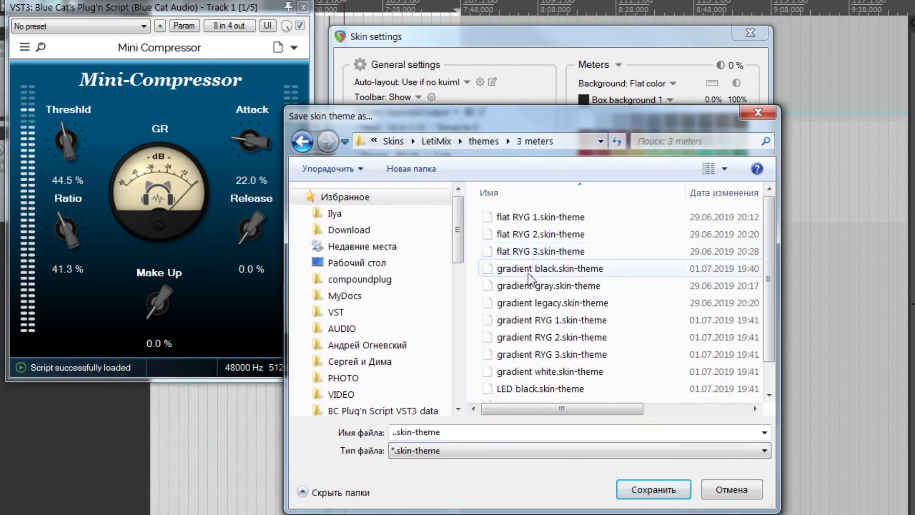
{"action": "left_click", "coordinate": [531, 394]}
{"action": "scroll", "coordinate": [531, 393], "scroll_direction": "down", "scroll_amount": 1}
{"action": "left_click", "coordinate": [529, 394]}
{"action": "left_click", "coordinate": [435, 432]}
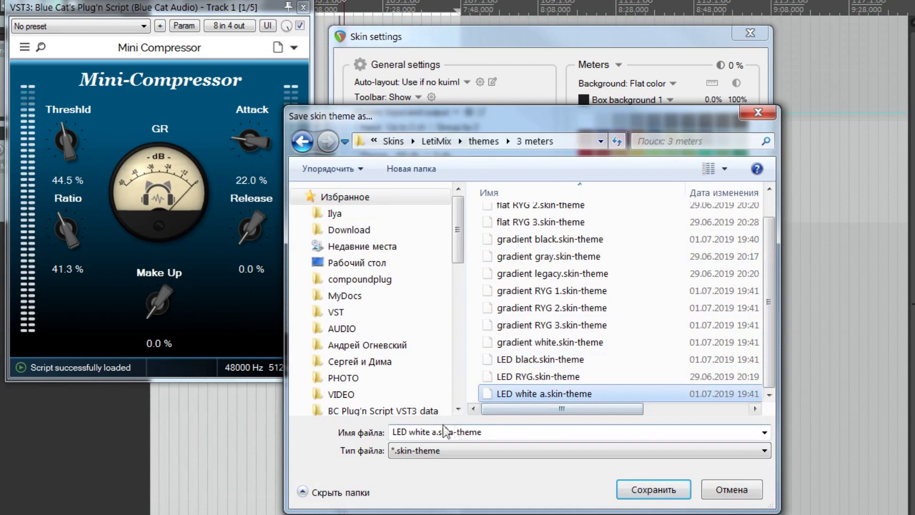
{"action": "key", "text": "BackSpace"}
{"action": "type", "text": "b"}
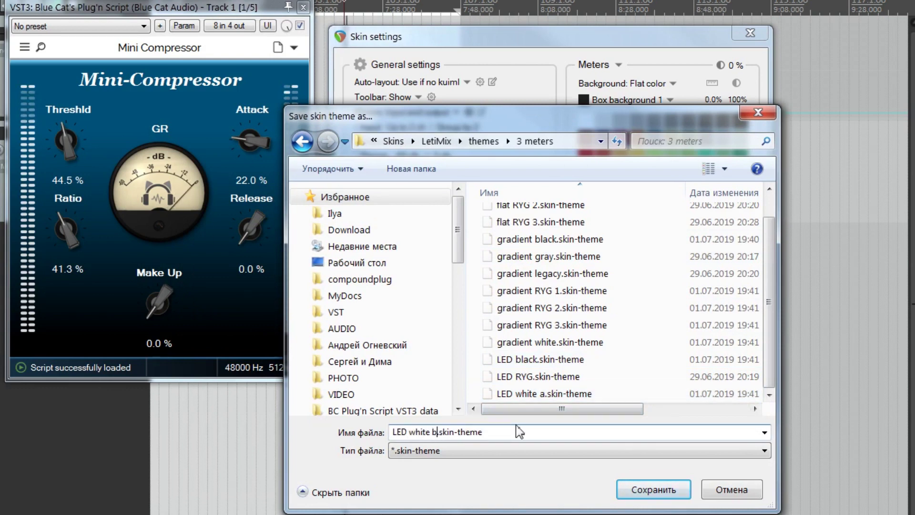
{"action": "left_click", "coordinate": [653, 490]}
{"action": "left_click", "coordinate": [448, 255]}
{"action": "mouse_move", "coordinate": [508, 313]}
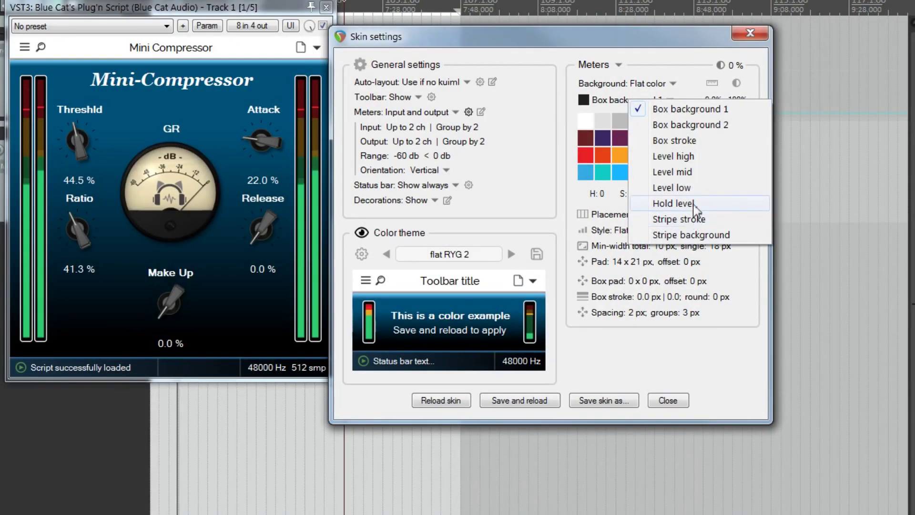
Draw the hold level markers in their own light grey Hold color and make them thicker.
{"action": "left_click", "coordinate": [694, 205]}
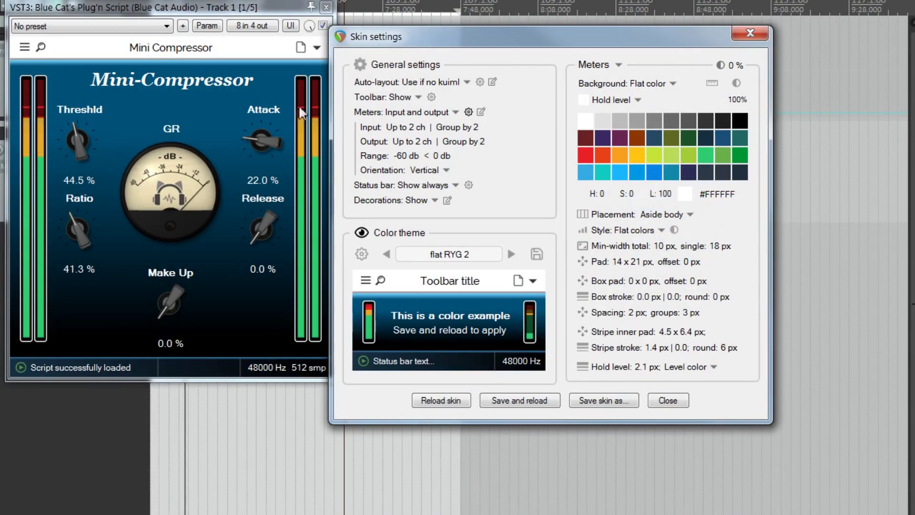
{"action": "left_click", "coordinate": [688, 368]}
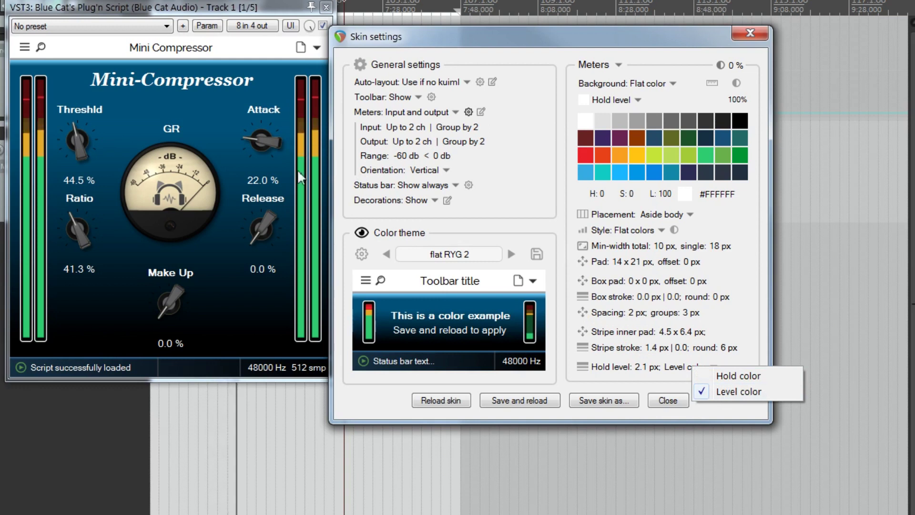
{"action": "left_click", "coordinate": [733, 376]}
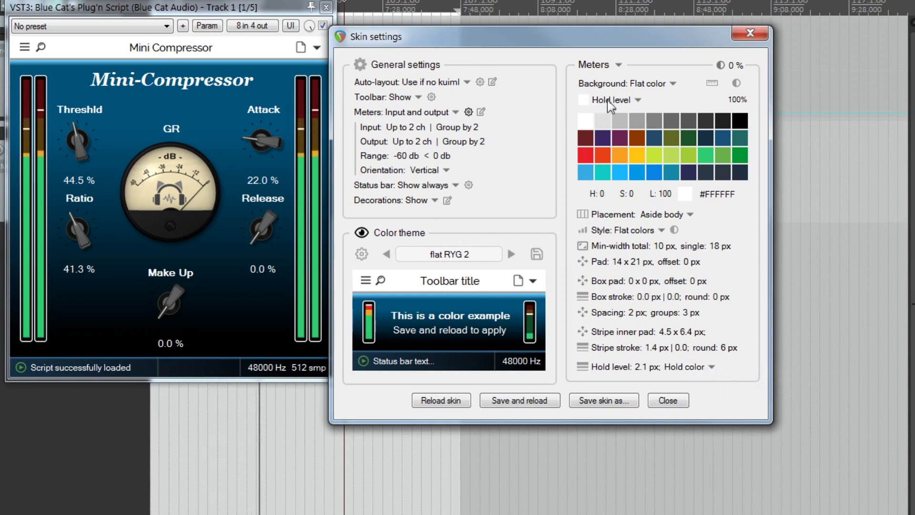
{"action": "left_click", "coordinate": [602, 122]}
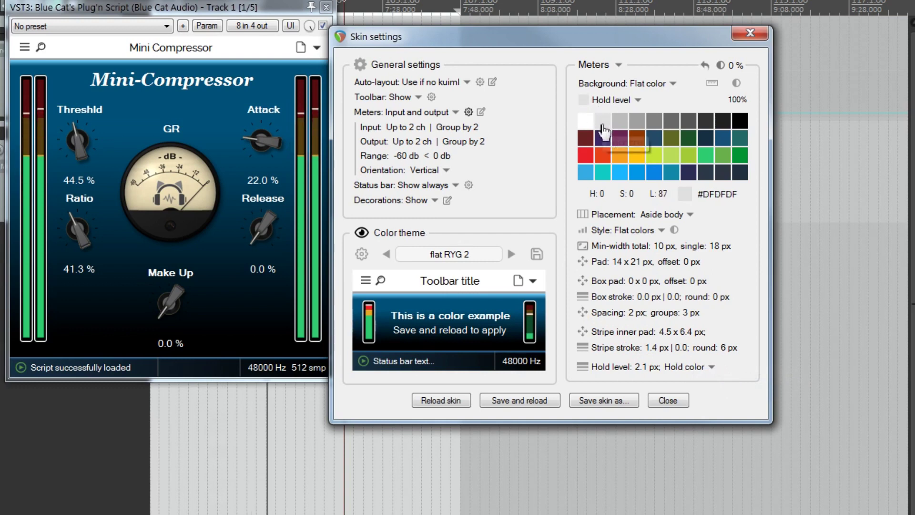
{"action": "left_click_drag", "start_coordinate": [641, 367], "coordinate": [648, 326]}
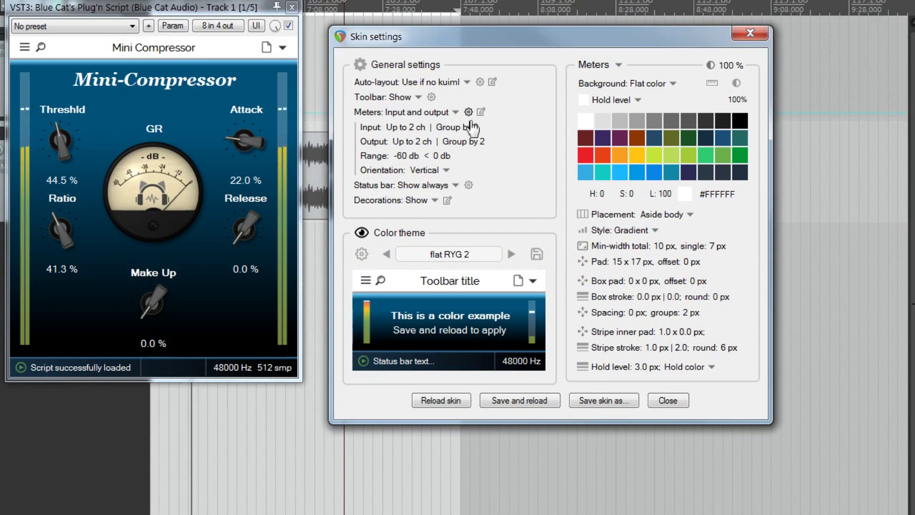
Collapse the meter options and toggle the plugin toolbar between hidden and shown.
{"action": "left_click", "coordinate": [469, 112]}
{"action": "left_click", "coordinate": [431, 96]}
{"action": "left_click", "coordinate": [418, 96]}
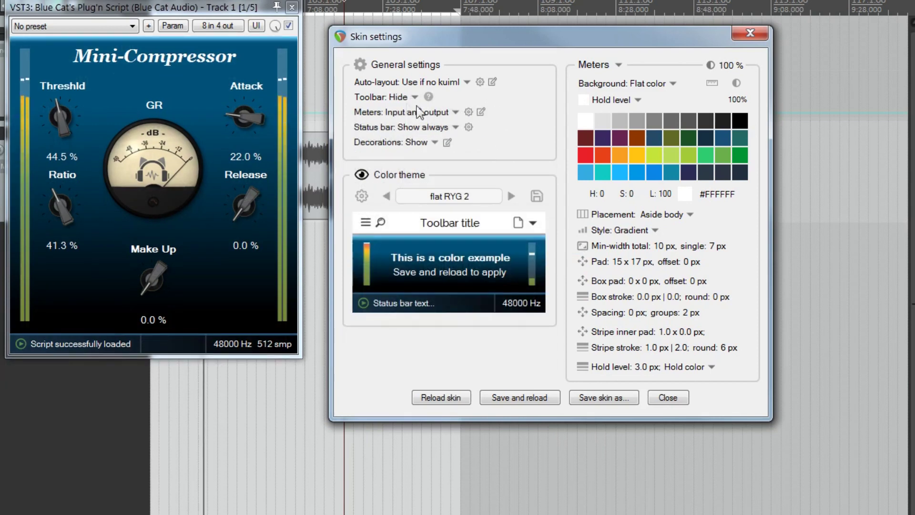
{"action": "mouse_move", "coordinate": [428, 98]}
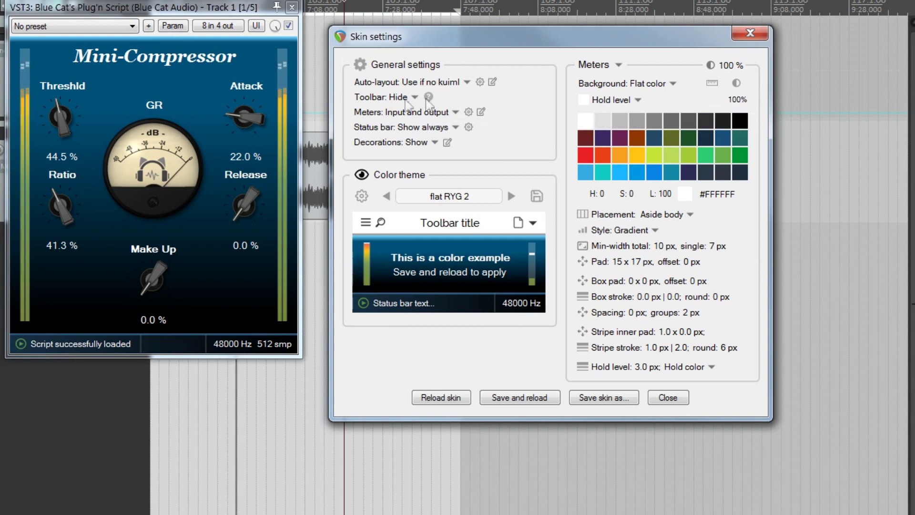
{"action": "left_click", "coordinate": [407, 100]}
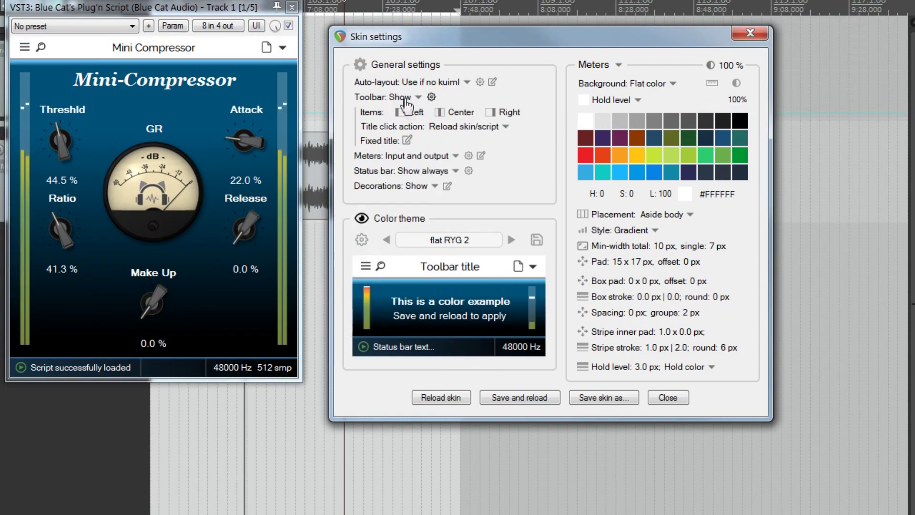
{"action": "left_click", "coordinate": [283, 47]}
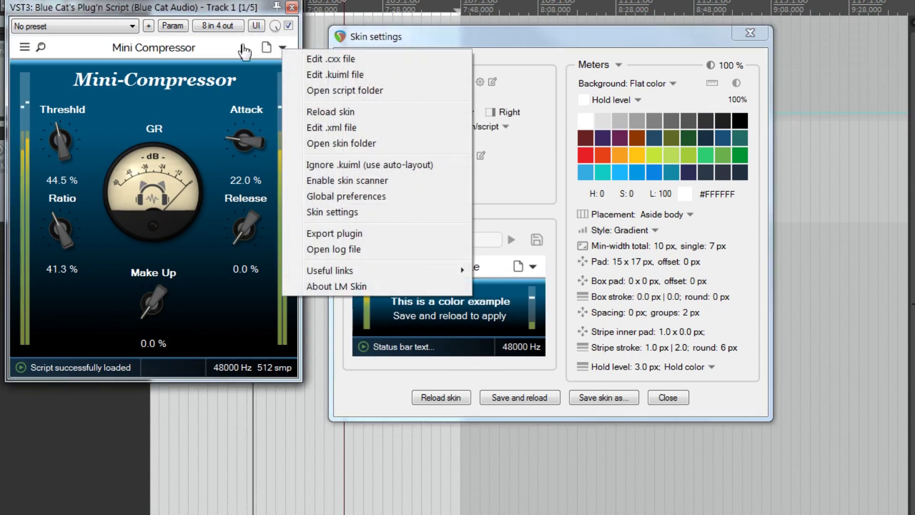
{"action": "key", "text": "Escape"}
{"action": "left_click", "coordinate": [24, 47]}
{"action": "left_click", "coordinate": [56, 98]}
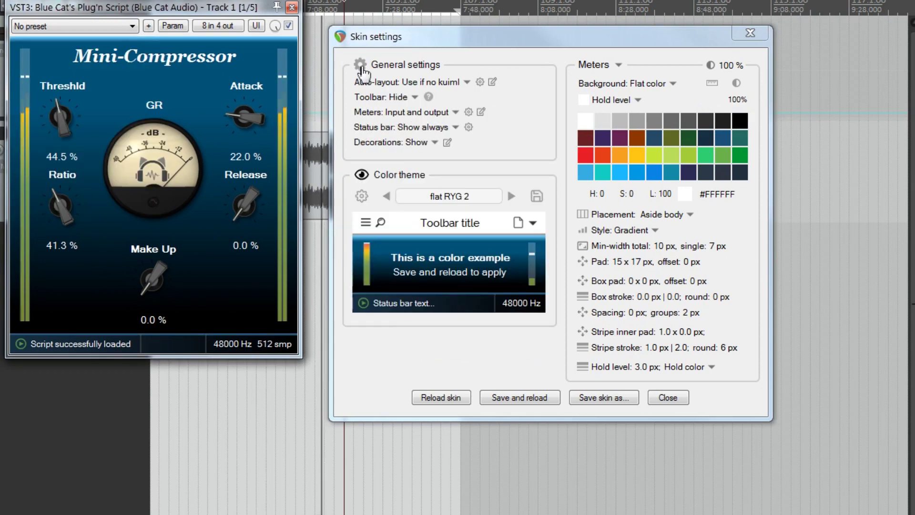
Set the expert Right click action to OpenMenuLM and save and reload the skin.
{"action": "left_click", "coordinate": [360, 66]}
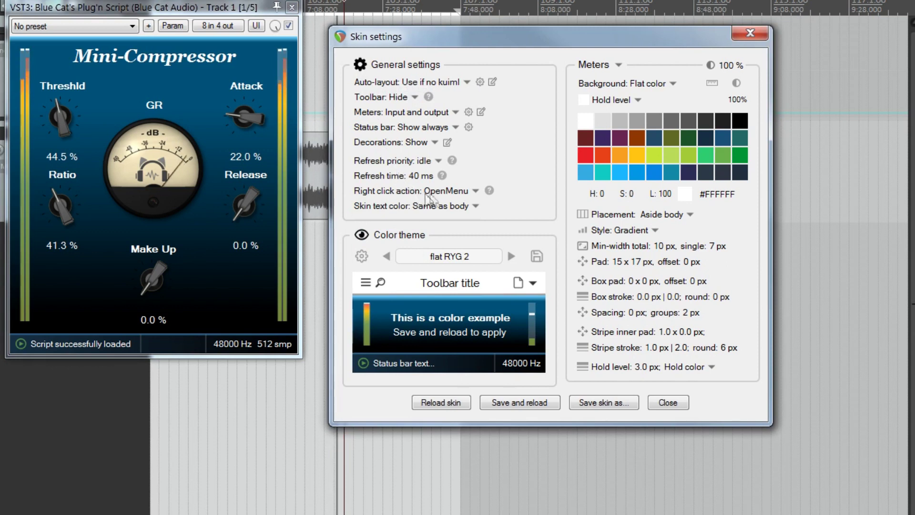
{"action": "left_click", "coordinate": [449, 191]}
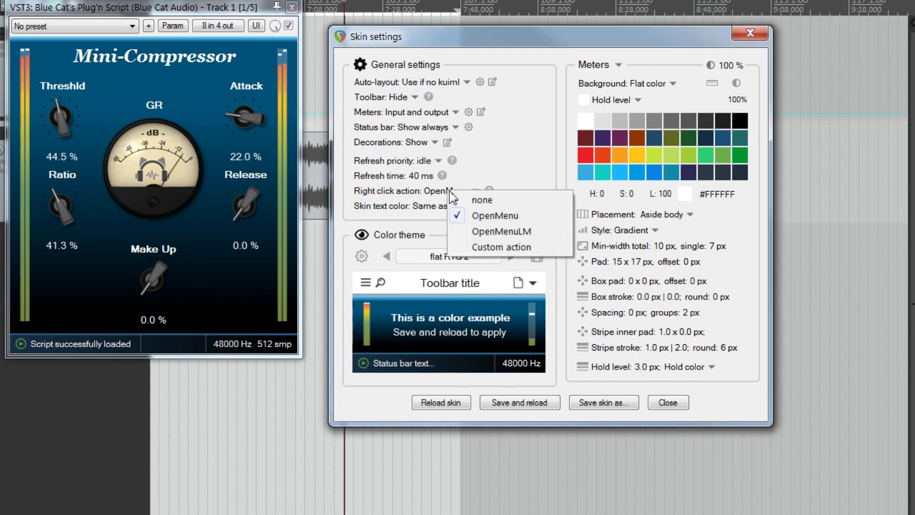
{"action": "left_click", "coordinate": [488, 232]}
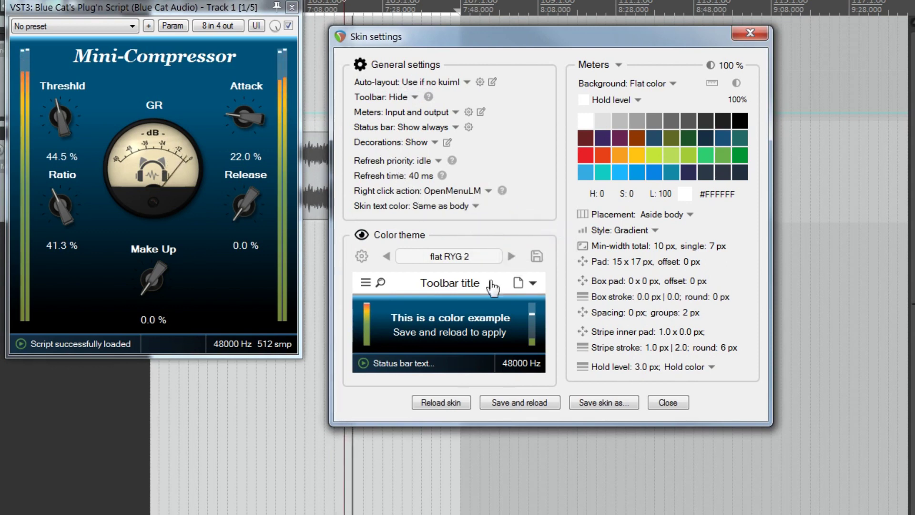
{"action": "left_click", "coordinate": [520, 402]}
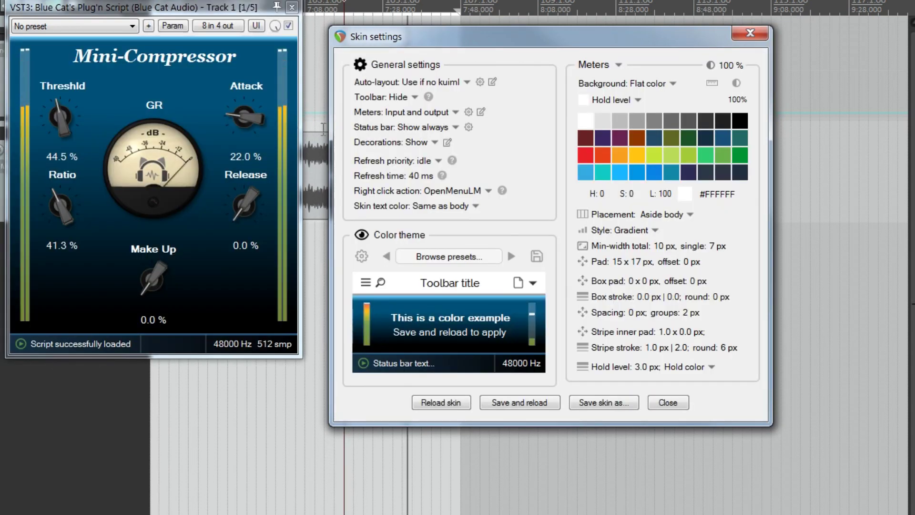
Test the plugin's right-click menu and main menu on the plugin window.
{"action": "left_click", "coordinate": [113, 83]}
{"action": "right_click", "coordinate": [113, 82]}
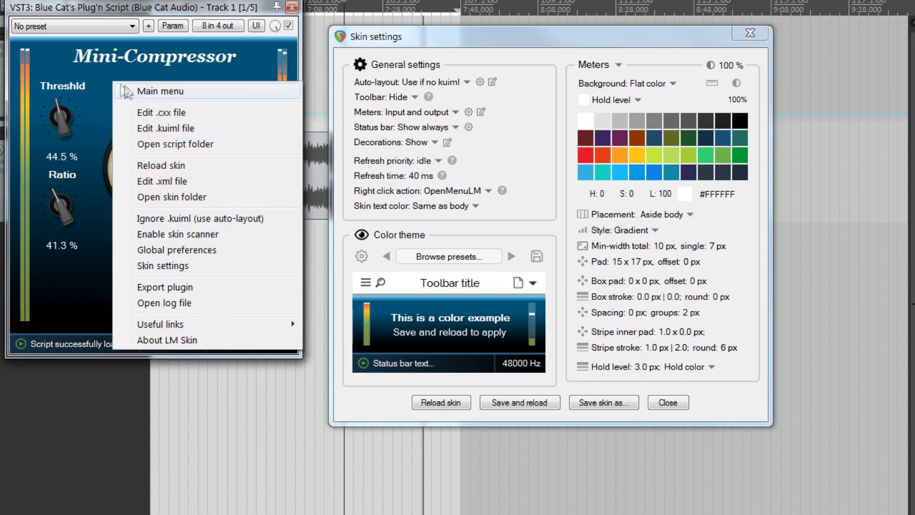
{"action": "left_click", "coordinate": [128, 90]}
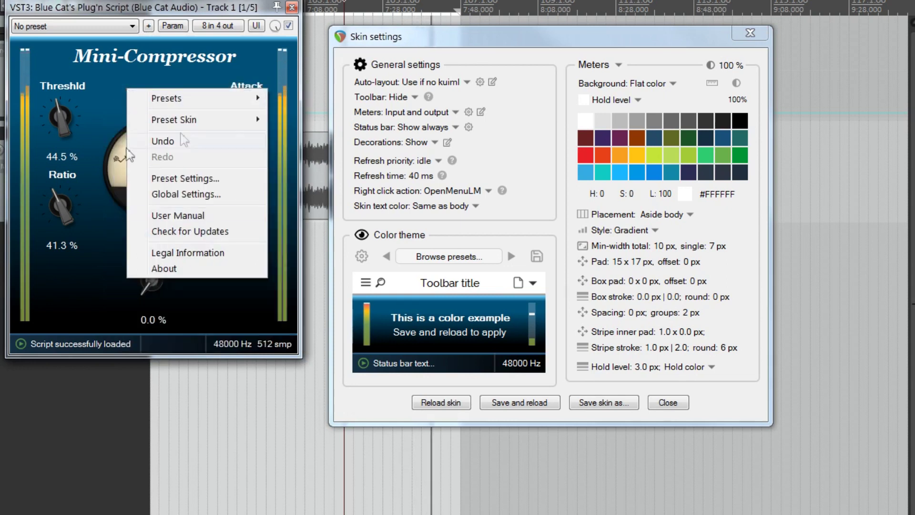
{"action": "left_click", "coordinate": [93, 85]}
{"action": "right_click", "coordinate": [108, 80]}
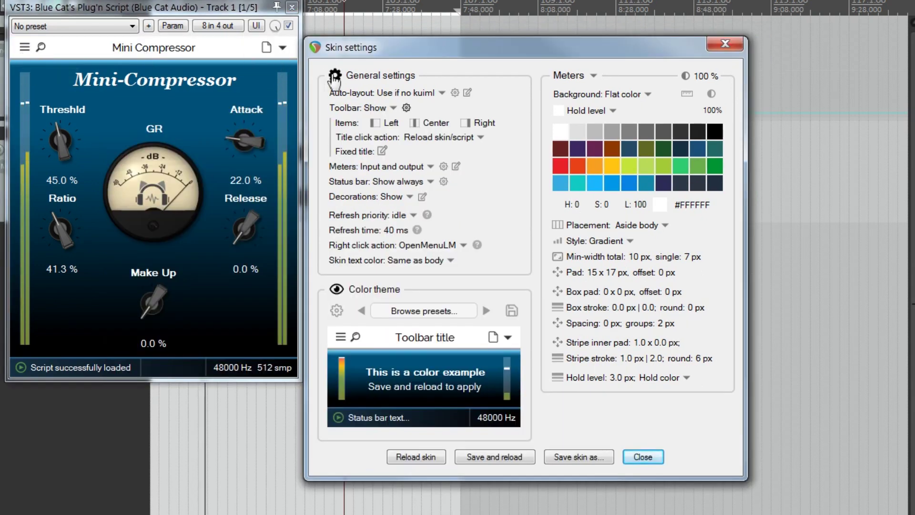
Add Window opacity, Undo and Redo items to the toolbar and set Max in row to 4.
{"action": "left_click", "coordinate": [391, 124]}
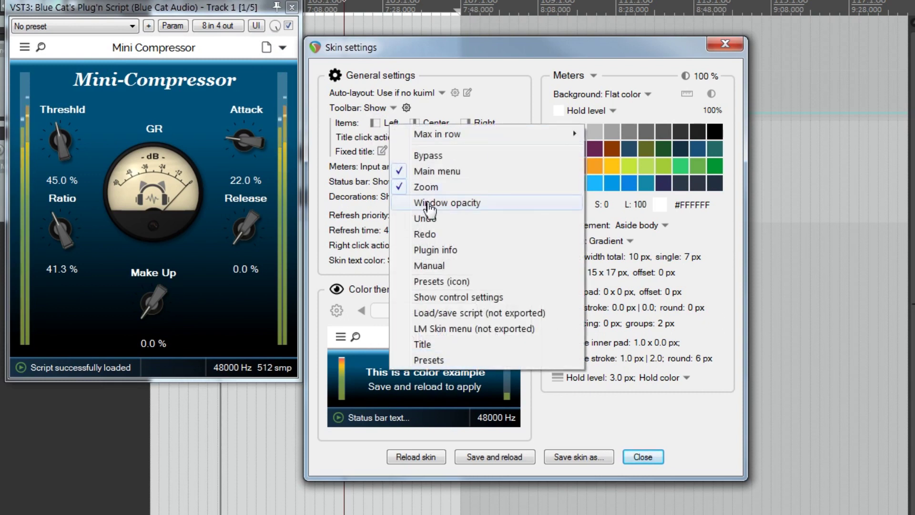
{"action": "left_click", "coordinate": [432, 204]}
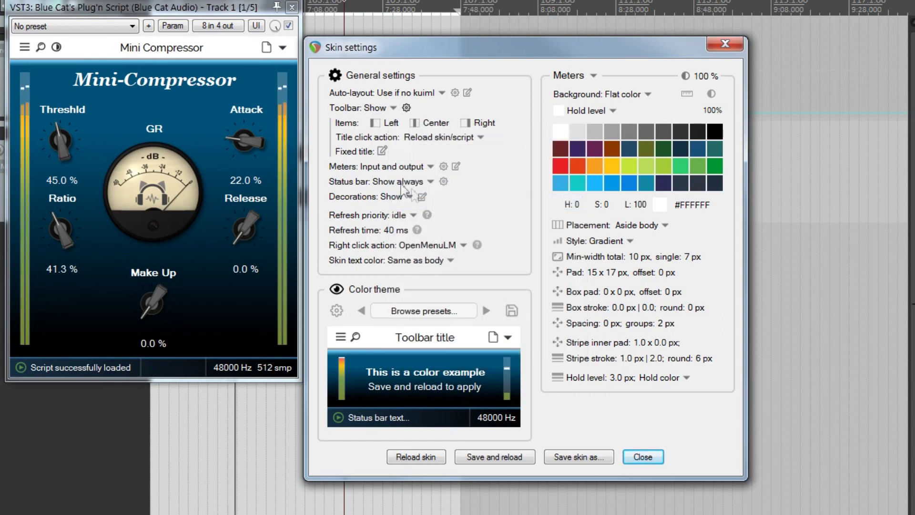
{"action": "left_click", "coordinate": [482, 124]}
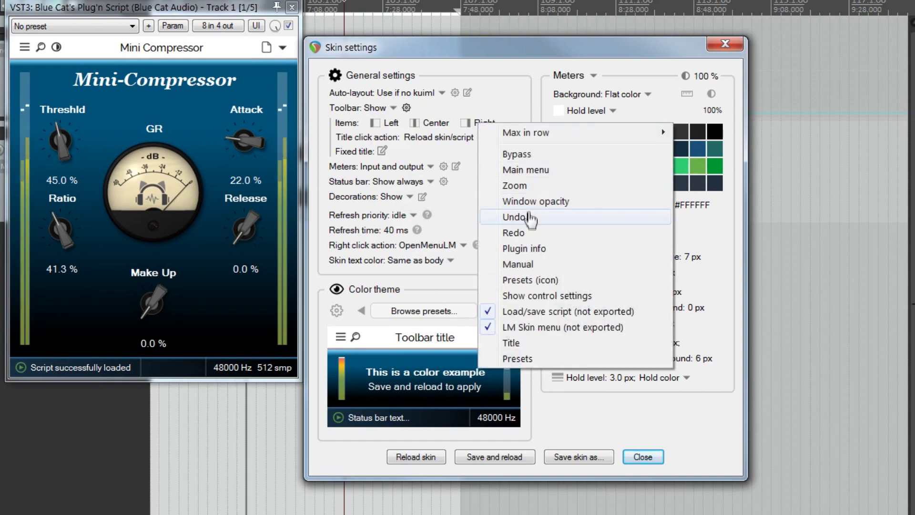
{"action": "left_click", "coordinate": [534, 217]}
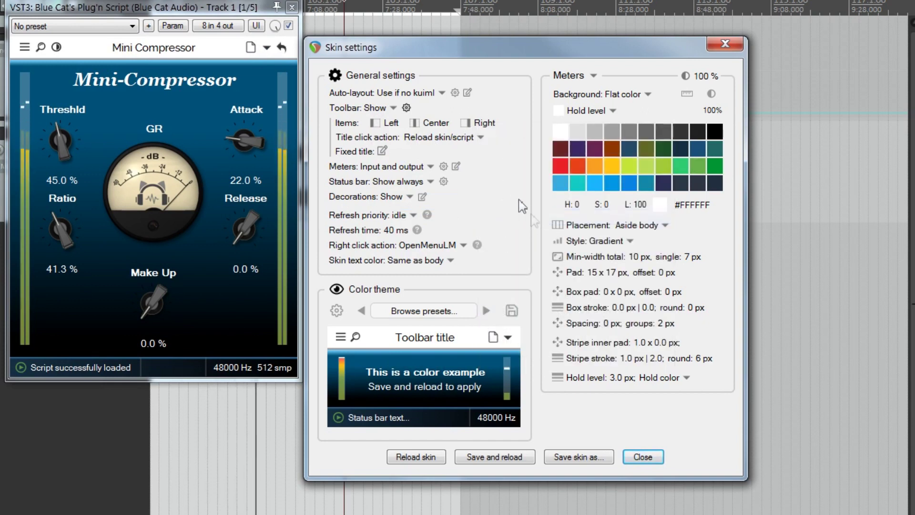
{"action": "left_click", "coordinate": [484, 123]}
{"action": "left_click", "coordinate": [536, 235]}
{"action": "left_click", "coordinate": [487, 124]}
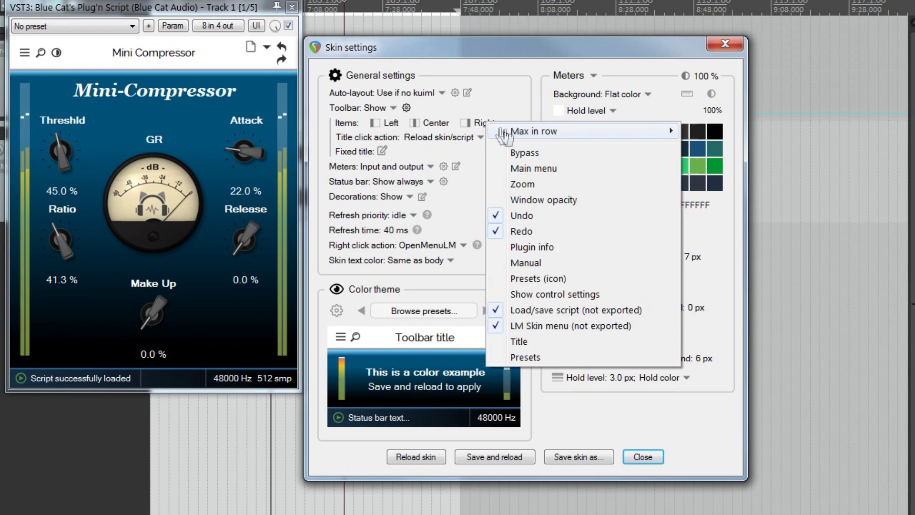
{"action": "mouse_move", "coordinate": [517, 134]}
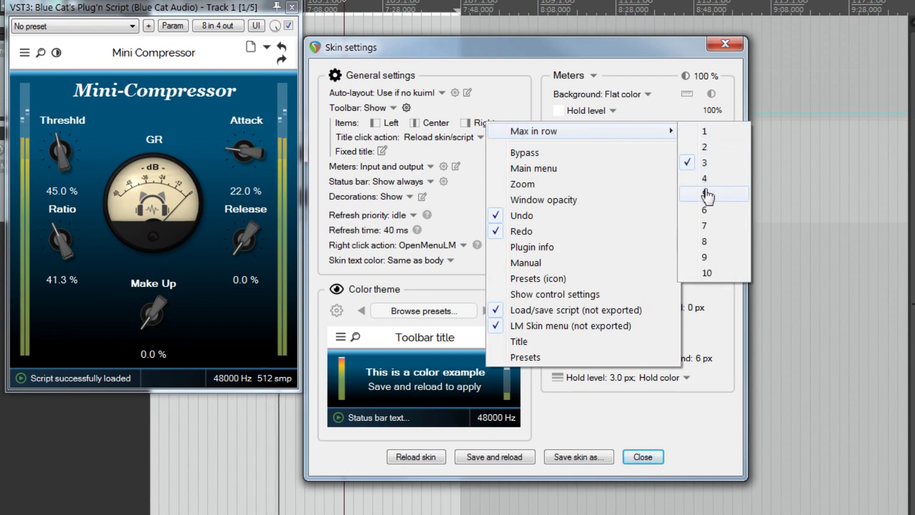
{"action": "left_click", "coordinate": [710, 182]}
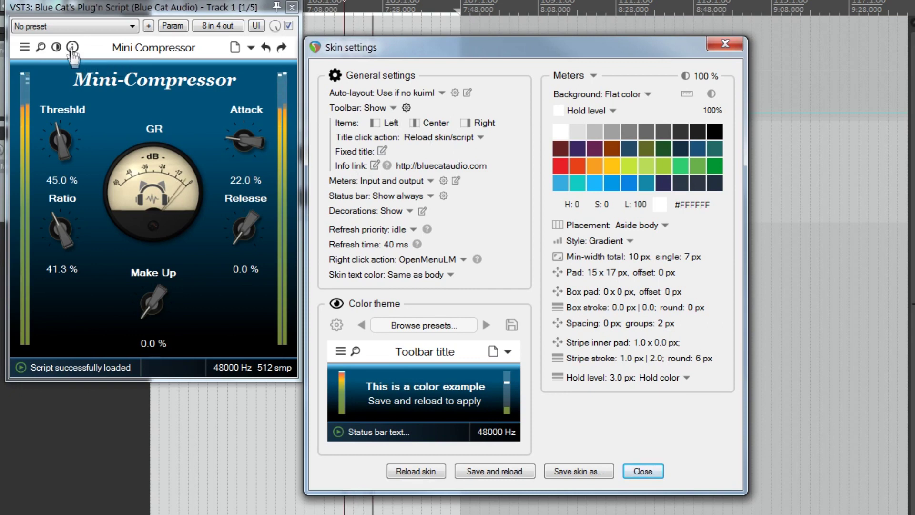
{"action": "left_click", "coordinate": [429, 166]}
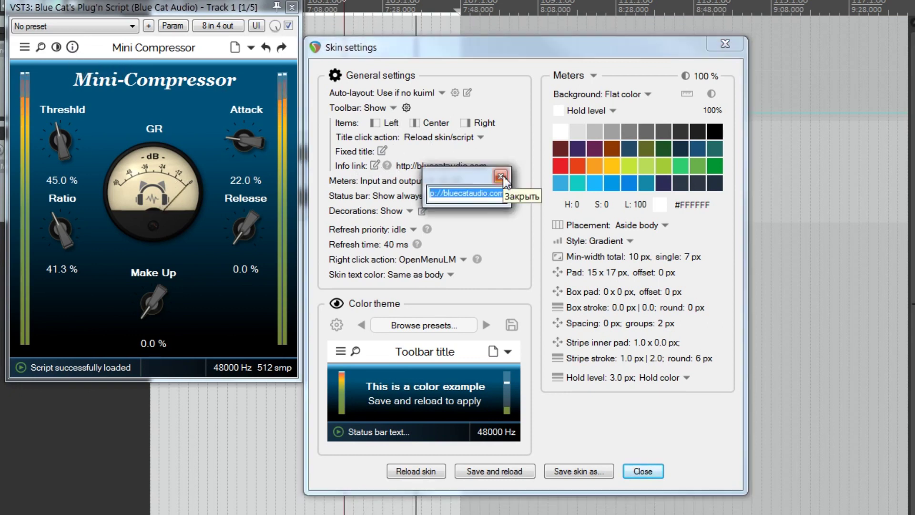
{"action": "type", "text": "http://kvraudio.com/"}
{"action": "left_click", "coordinate": [500, 176]}
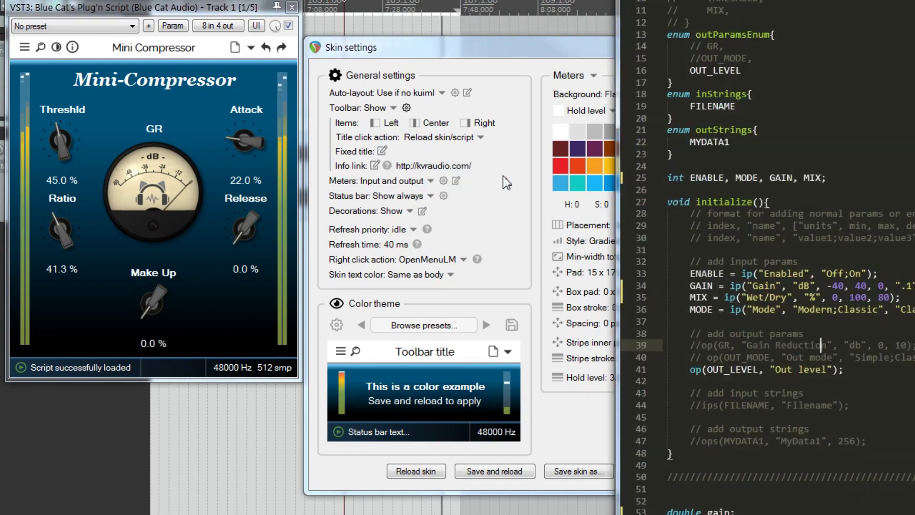
{"action": "left_click", "coordinate": [492, 471]}
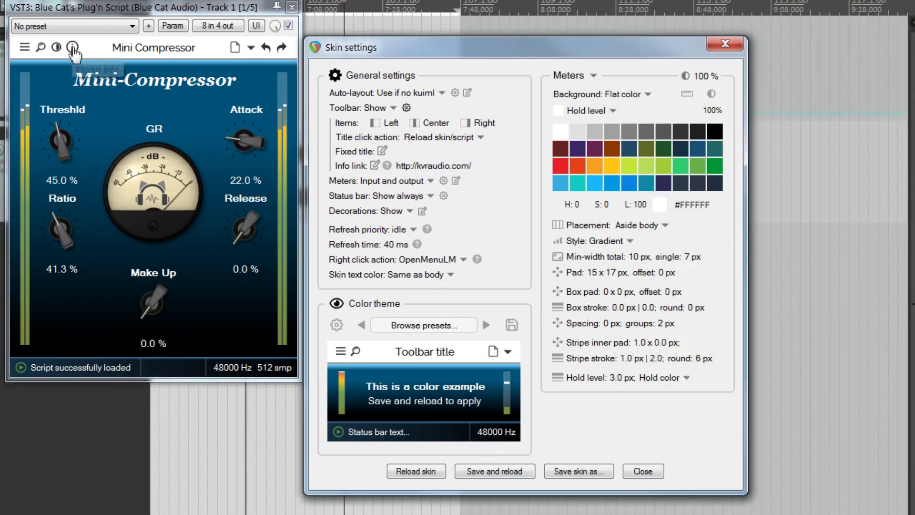
{"action": "left_click", "coordinate": [72, 47]}
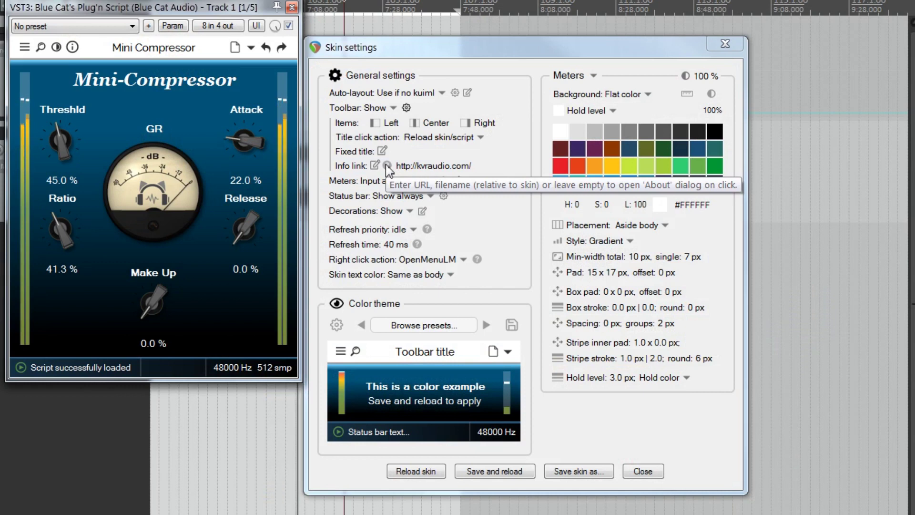
{"action": "left_click", "coordinate": [415, 167]}
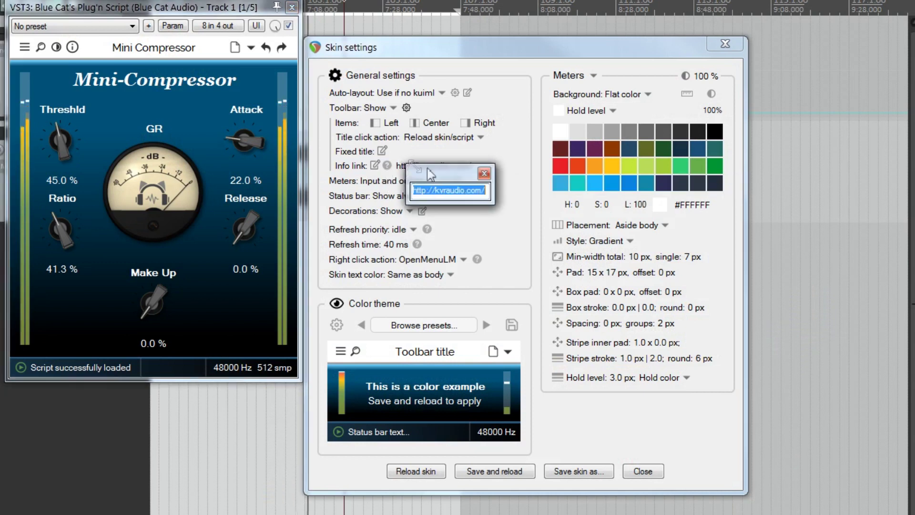
{"action": "key", "text": "BackSpace"}
{"action": "key", "text": "Return"}
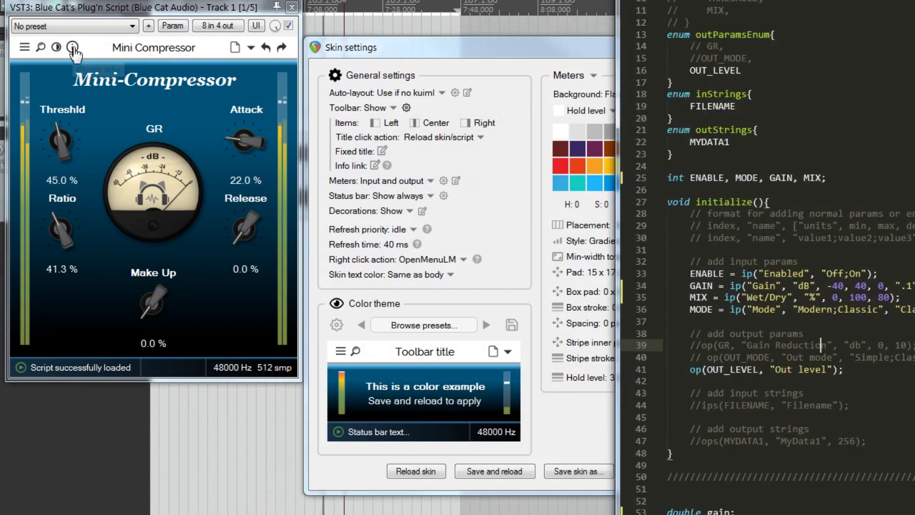
Set the toolbar's fixed title to 'My title' and save and reload the skin.
{"action": "left_click", "coordinate": [383, 157]}
{"action": "left_click", "coordinate": [382, 152]}
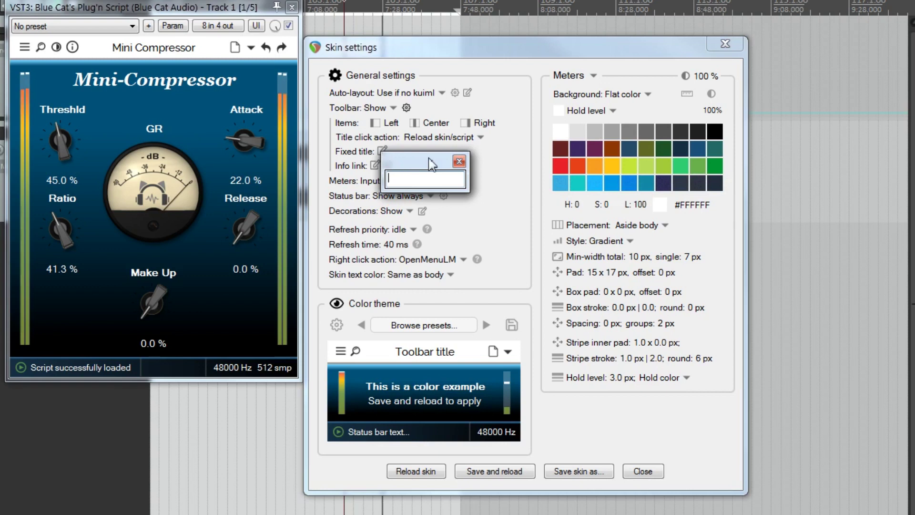
{"action": "type", "text": "My tit"}
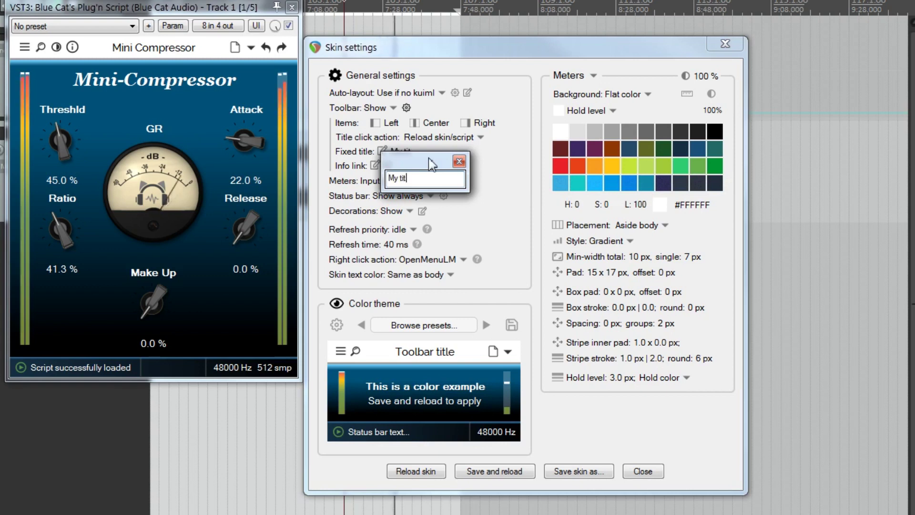
{"action": "type", "text": "le"}
{"action": "key", "text": "Return"}
{"action": "left_click", "coordinate": [494, 471]}
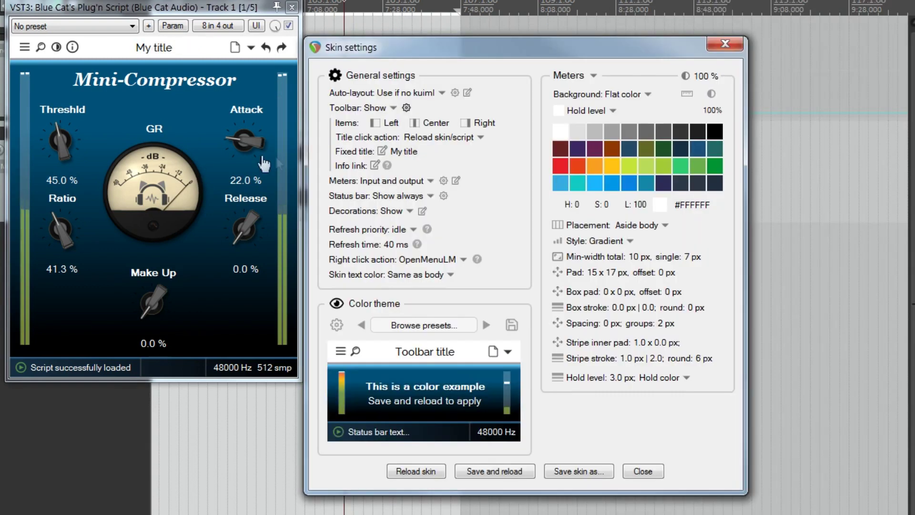
Load the envelope script from Factory Scripts > Audio FX.
{"action": "left_click", "coordinate": [235, 47]}
{"action": "mouse_move", "coordinate": [334, 59]}
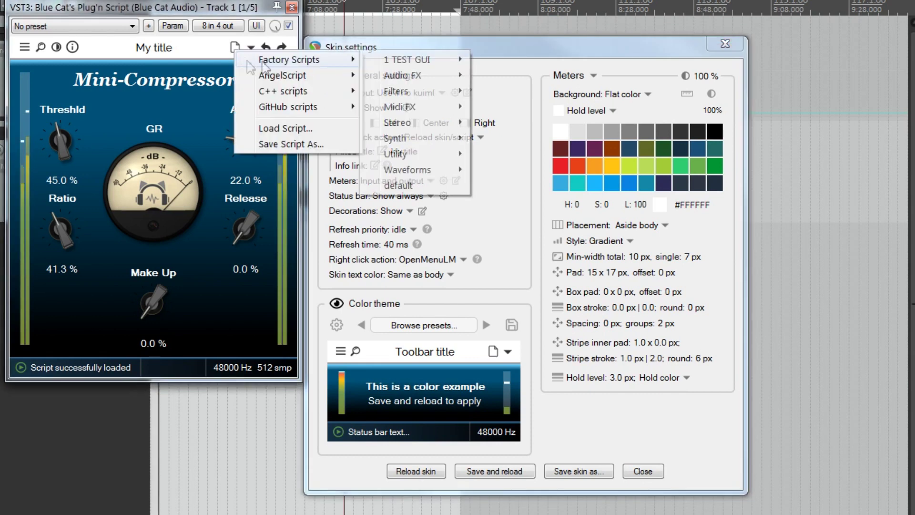
{"action": "mouse_move", "coordinate": [404, 75]}
{"action": "left_click", "coordinate": [505, 210]}
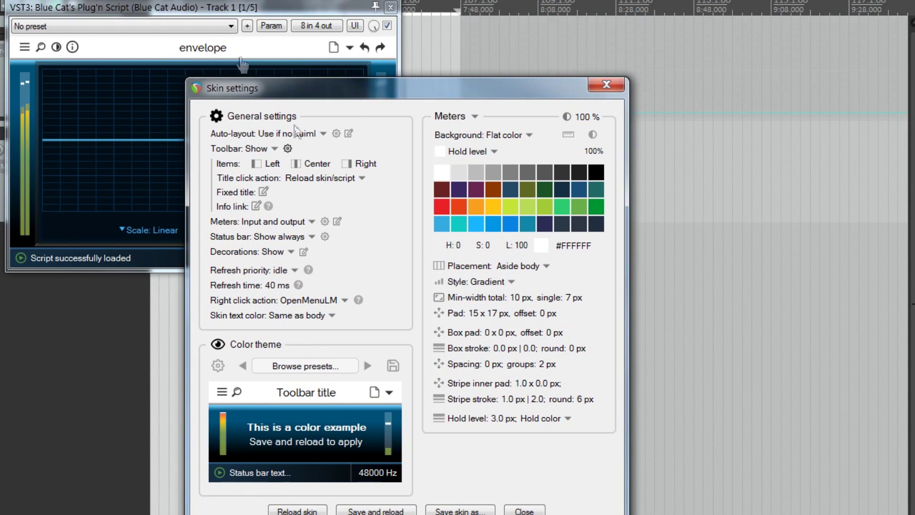
Set the Title click action to Reload skin/script, after trying Reload script and Reload skin.
{"action": "left_click", "coordinate": [311, 180]}
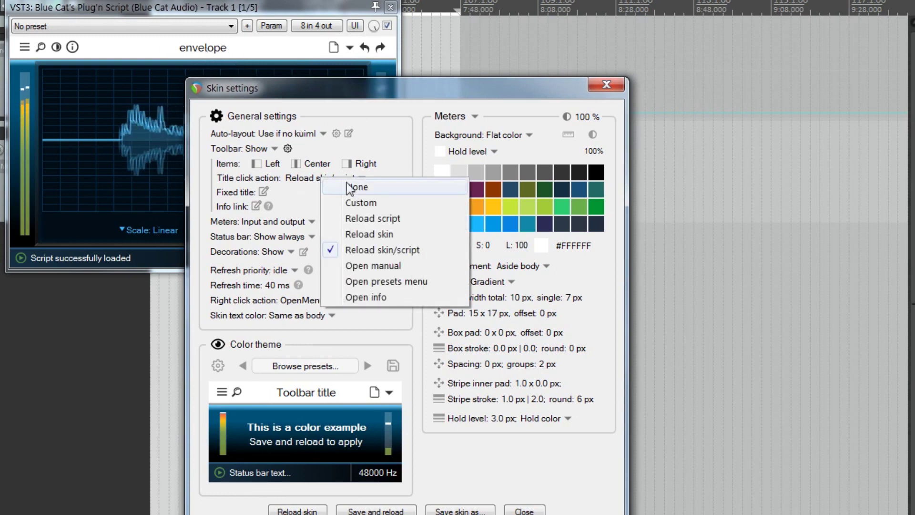
{"action": "left_click", "coordinate": [384, 211]}
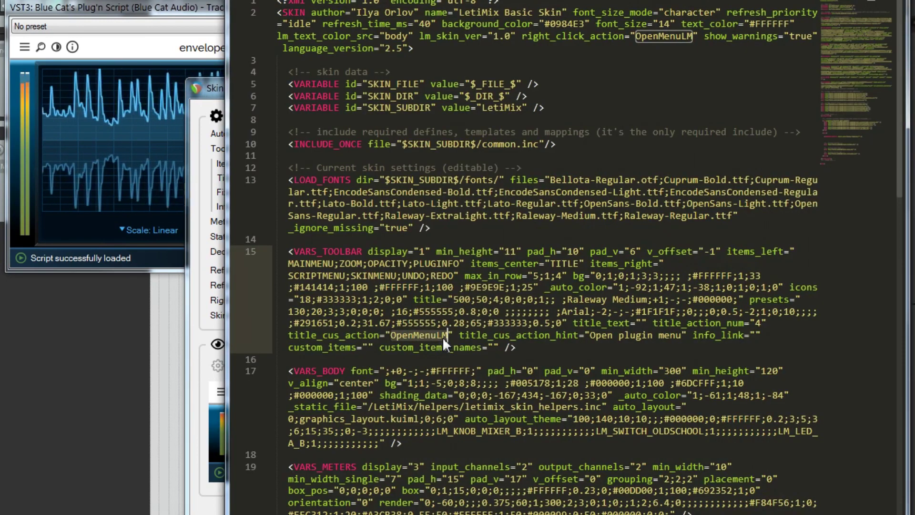
{"action": "left_click", "coordinate": [431, 356]}
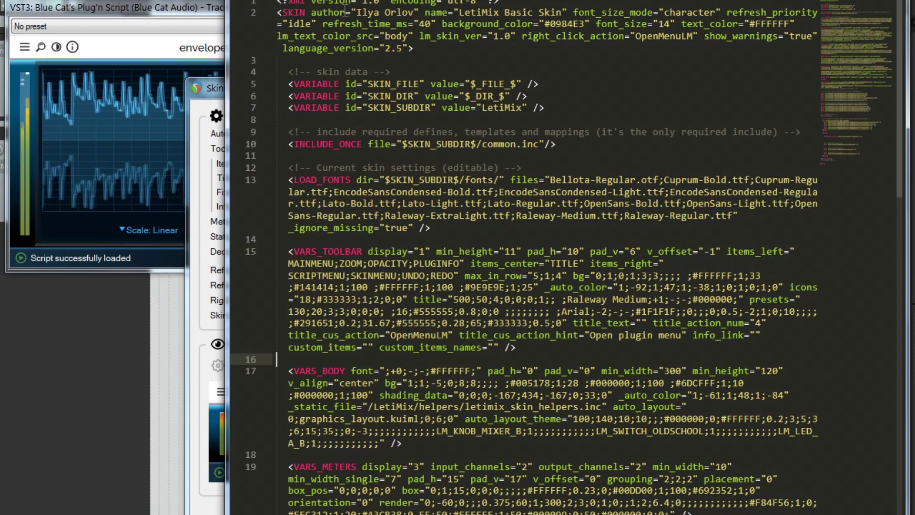
{"action": "key", "text": "alt+Tab"}
{"action": "left_click", "coordinate": [347, 164]}
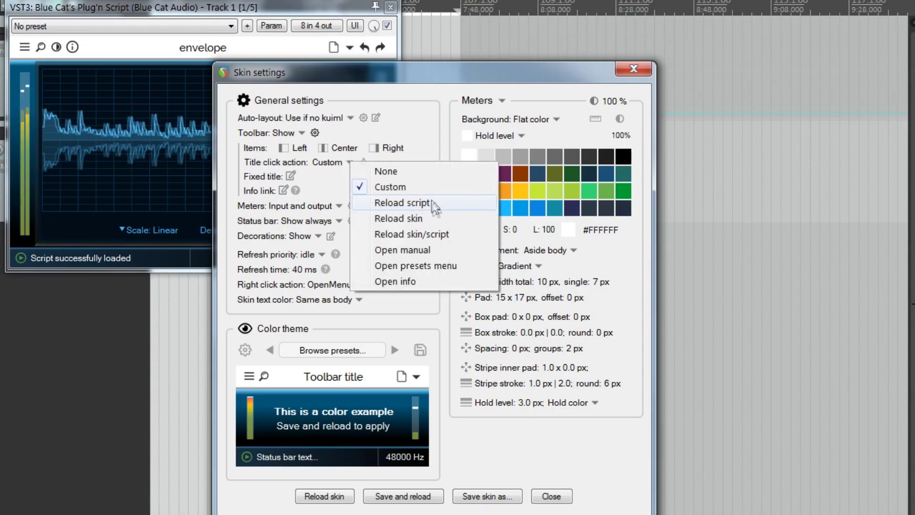
{"action": "left_click", "coordinate": [403, 203]}
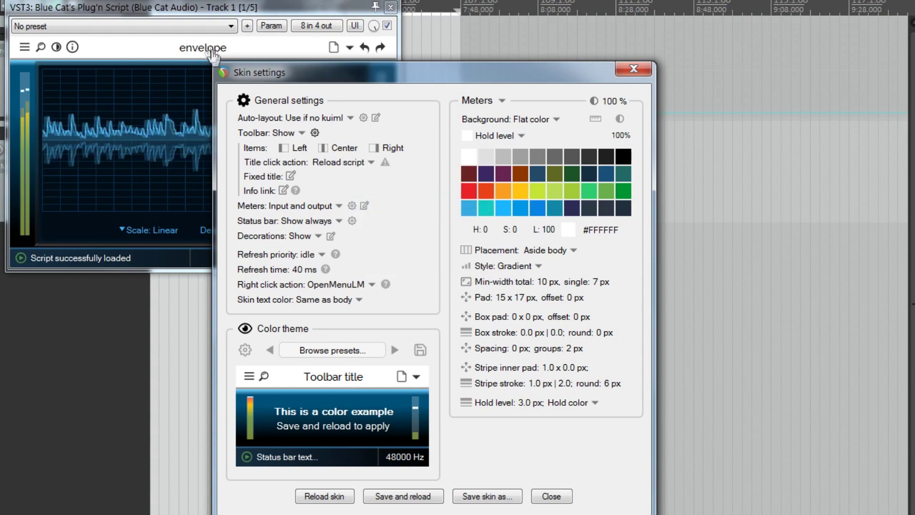
{"action": "left_click", "coordinate": [342, 166]}
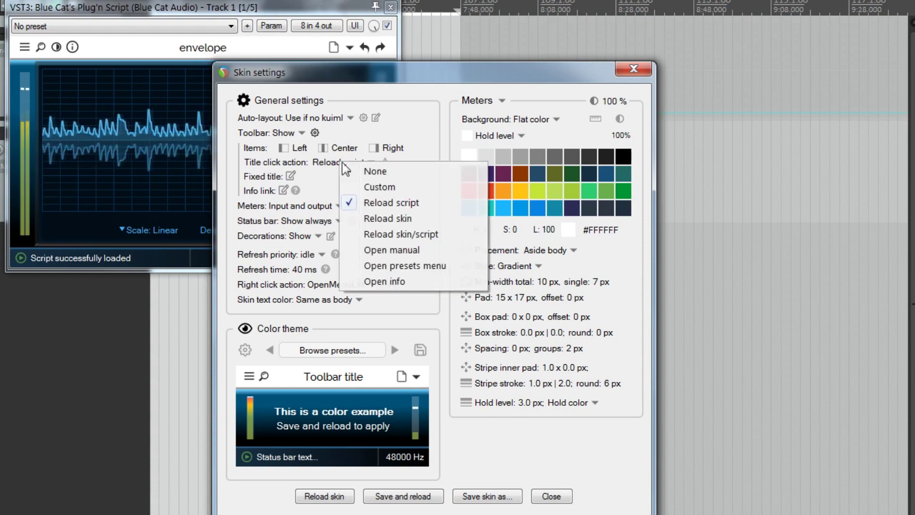
{"action": "left_click", "coordinate": [387, 219]}
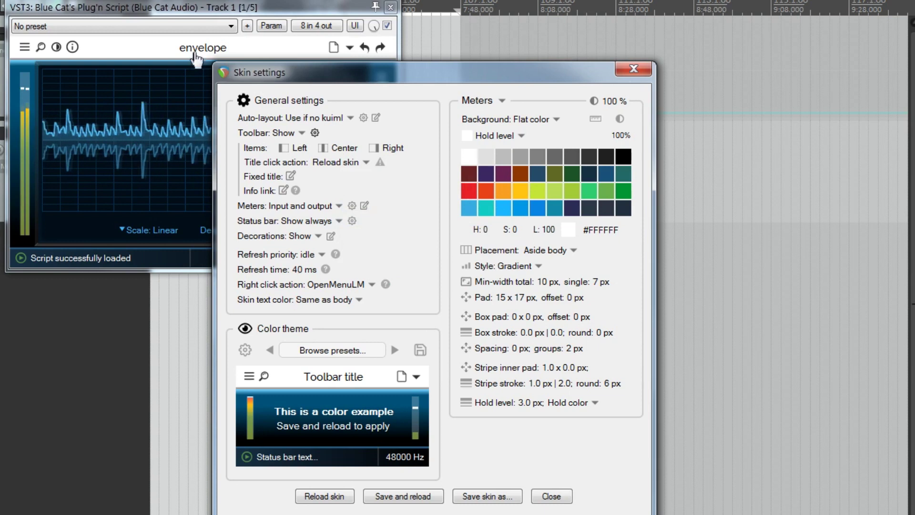
{"action": "left_click", "coordinate": [329, 166]}
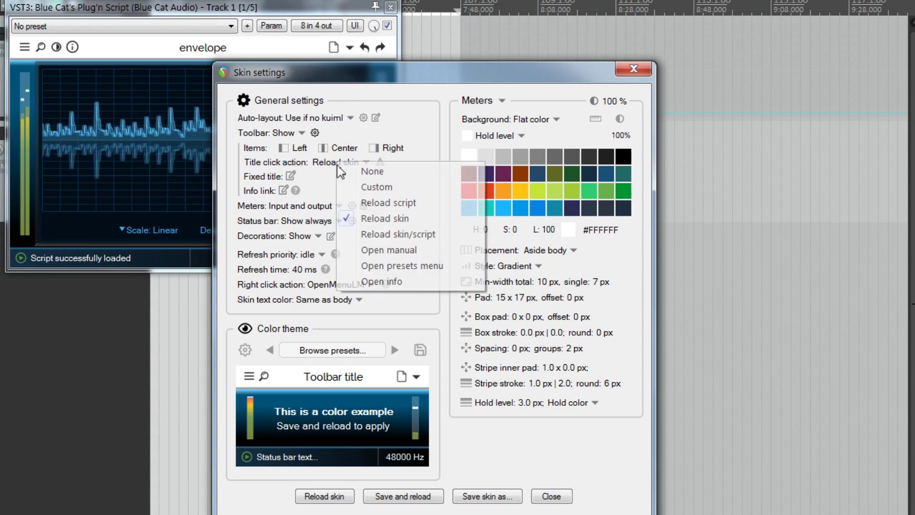
{"action": "left_click", "coordinate": [398, 236]}
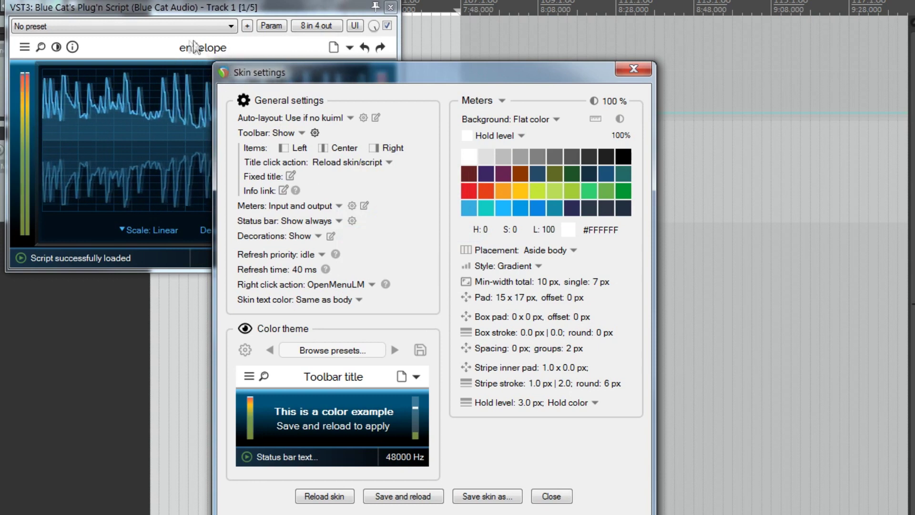
Try the Open manual, Open presets menu and Open info title click actions.
{"action": "left_click", "coordinate": [389, 162]}
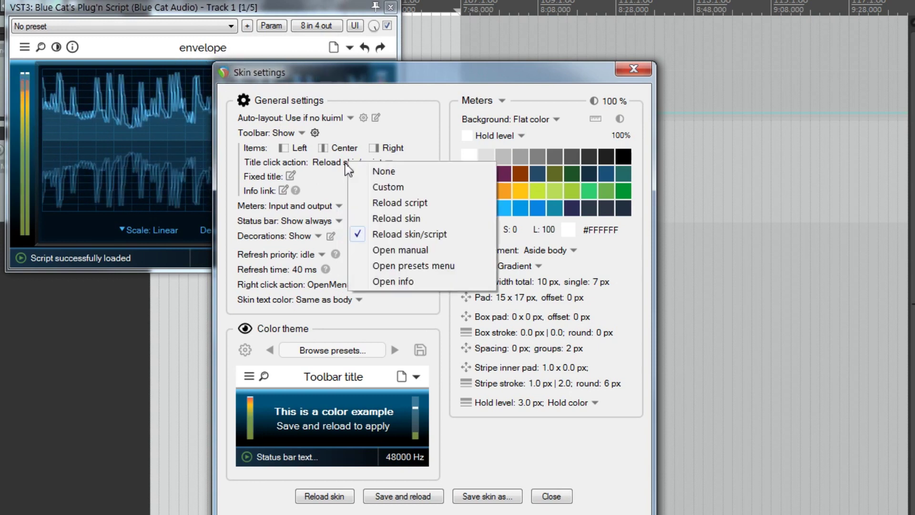
{"action": "left_click", "coordinate": [422, 253]}
{"action": "left_click", "coordinate": [381, 162]}
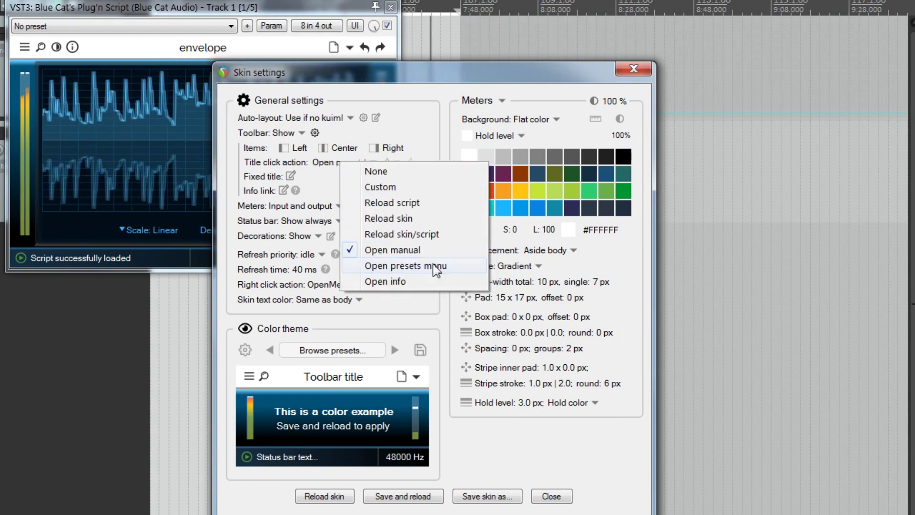
{"action": "left_click", "coordinate": [436, 266]}
{"action": "left_click", "coordinate": [394, 162]}
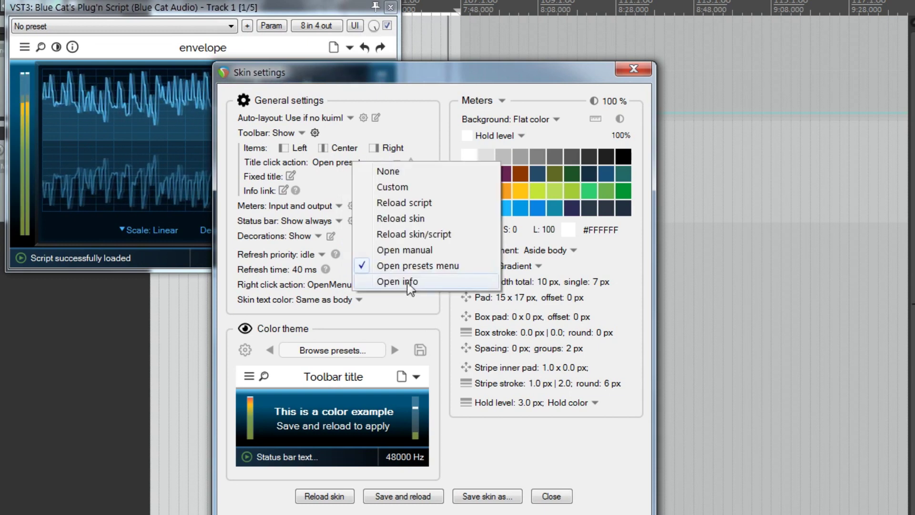
{"action": "left_click", "coordinate": [409, 284]}
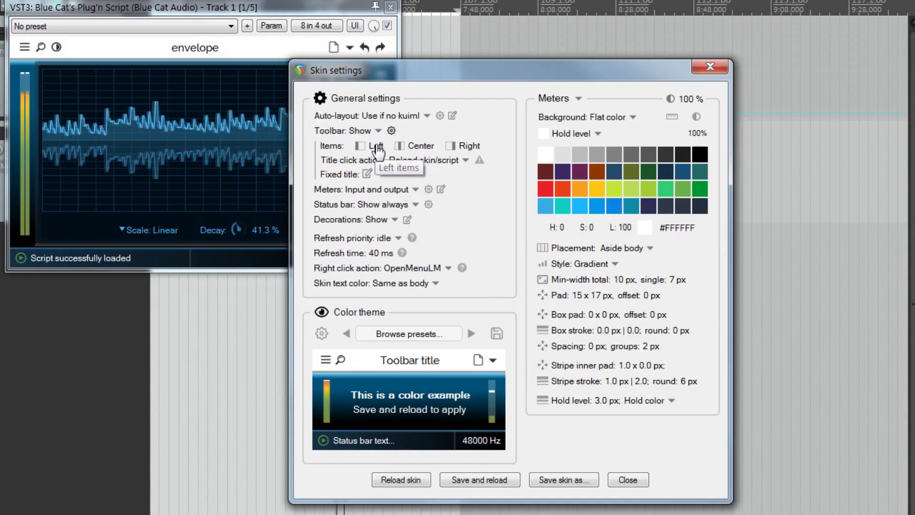
Add a Bypass button to the left toolbar items and a Manual help button.
{"action": "left_click", "coordinate": [376, 147]}
{"action": "left_click", "coordinate": [478, 171]}
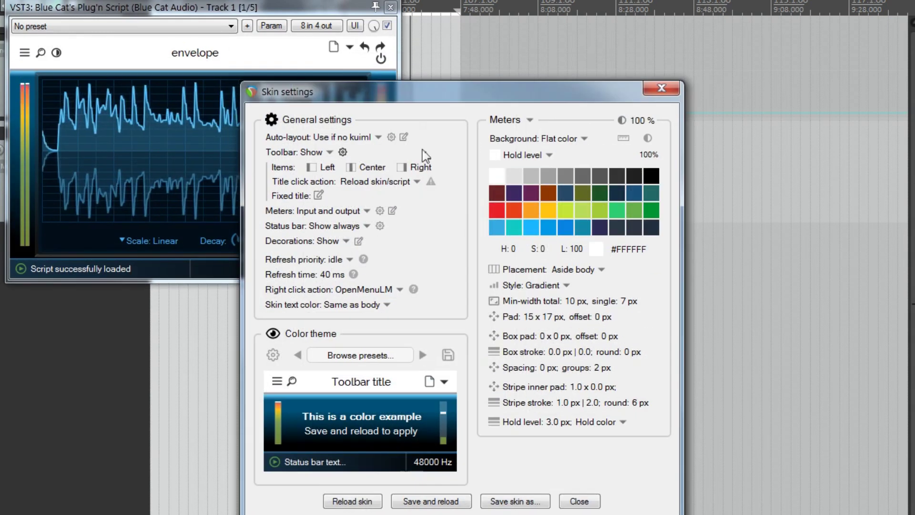
{"action": "left_click", "coordinate": [424, 155]}
{"action": "left_click", "coordinate": [429, 197]}
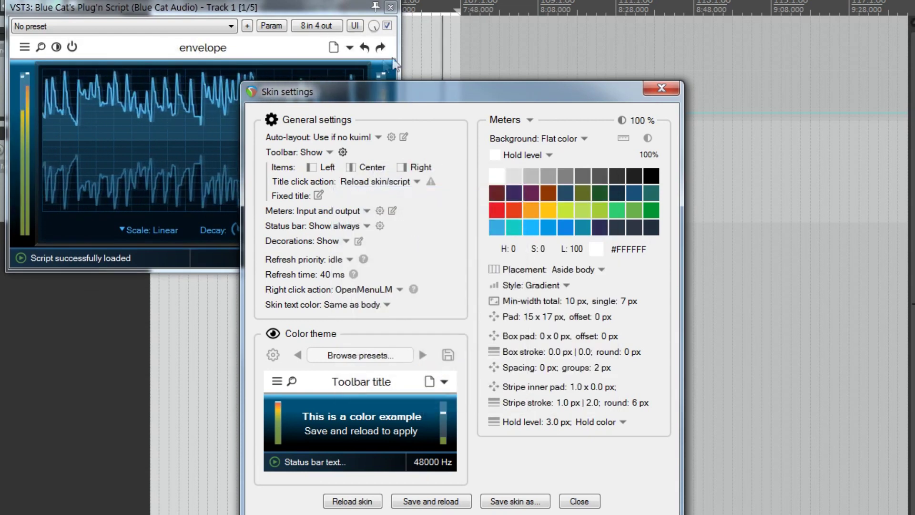
{"action": "left_click", "coordinate": [365, 167]}
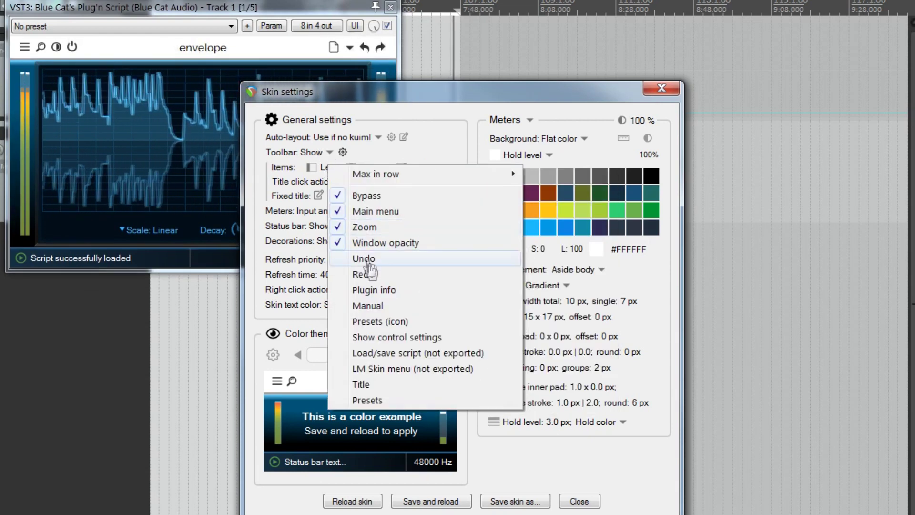
{"action": "left_click", "coordinate": [376, 306]}
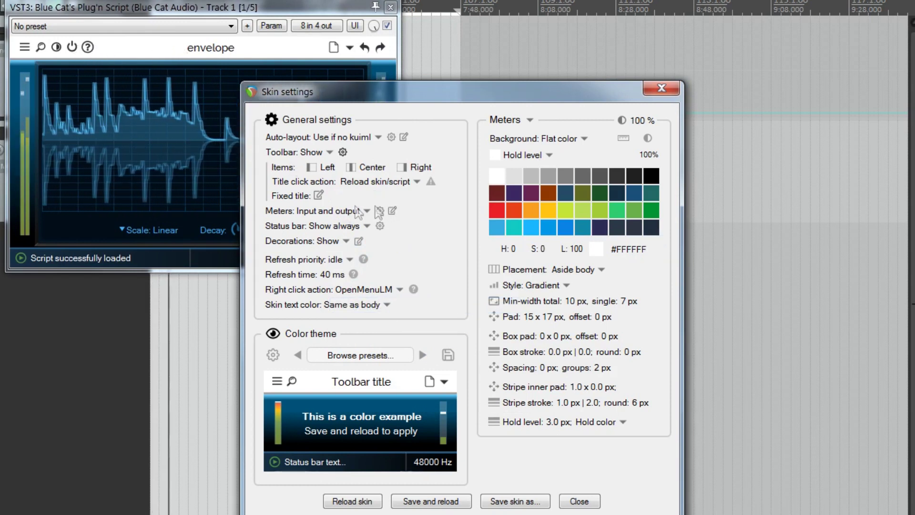
Try a Presets icon button, then check Presets in Center items for a selector under the title.
{"action": "left_click", "coordinate": [325, 167]}
{"action": "left_click", "coordinate": [401, 321]}
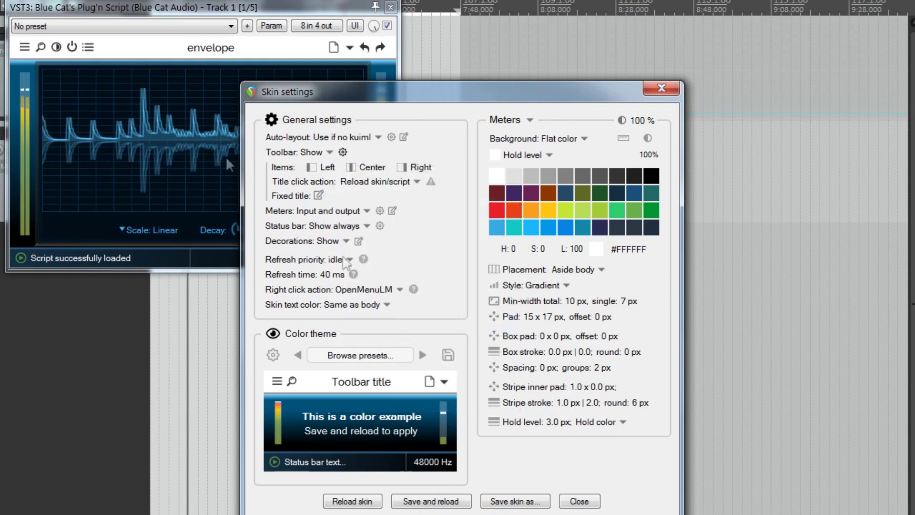
{"action": "left_click", "coordinate": [87, 47]}
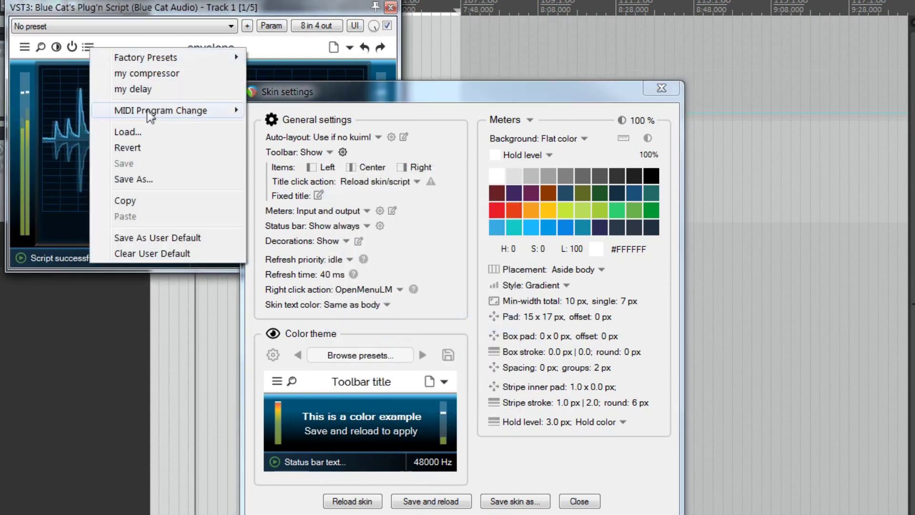
{"action": "left_click", "coordinate": [310, 181]}
{"action": "left_click", "coordinate": [325, 167]}
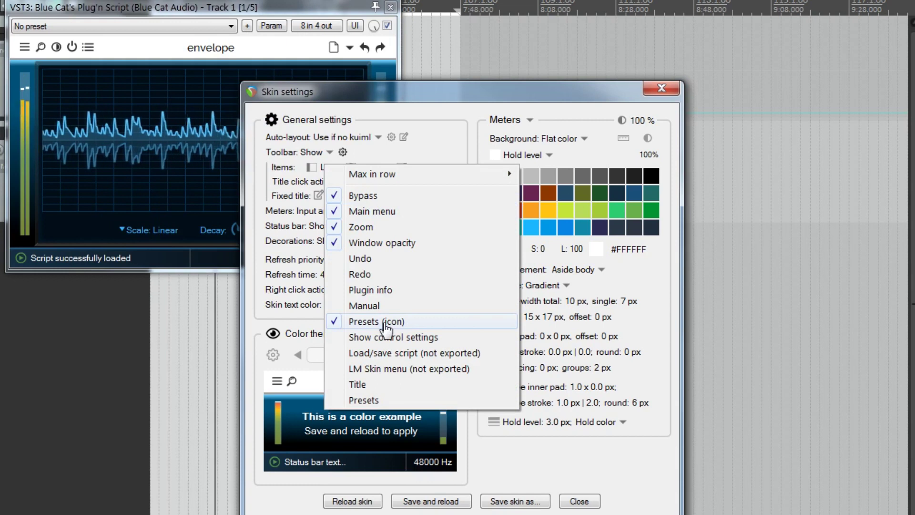
{"action": "left_click", "coordinate": [385, 322]}
{"action": "left_click", "coordinate": [367, 167]}
{"action": "left_click", "coordinate": [420, 408]}
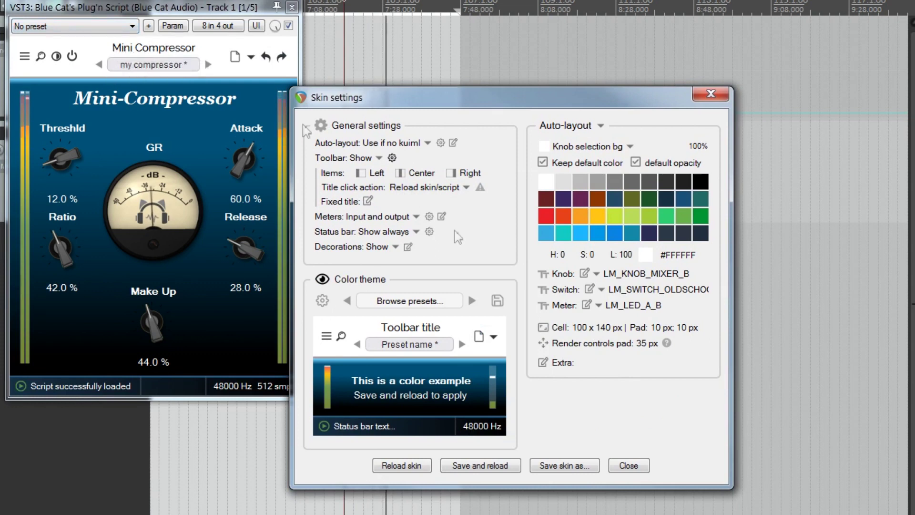
Set Max in row to 2 for both Left and Right toolbar items.
{"action": "left_click", "coordinate": [374, 172]}
{"action": "mouse_move", "coordinate": [524, 181]}
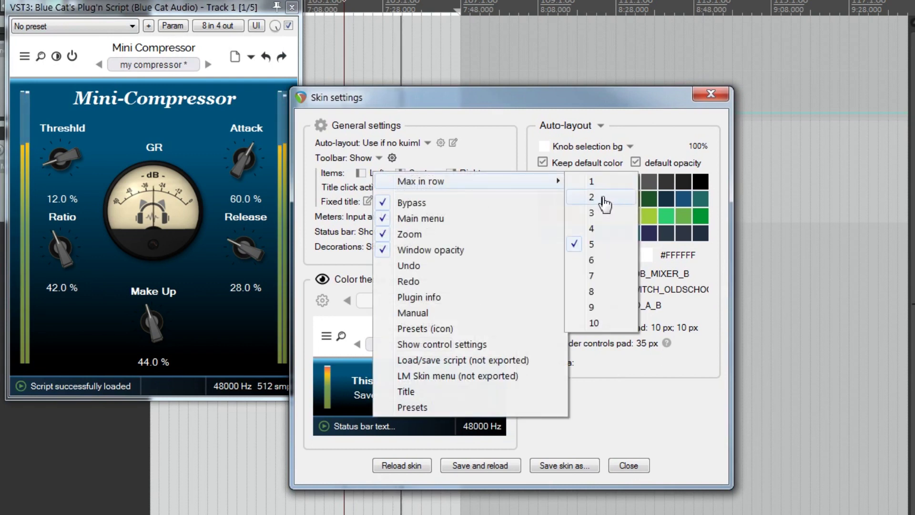
{"action": "left_click", "coordinate": [603, 197]}
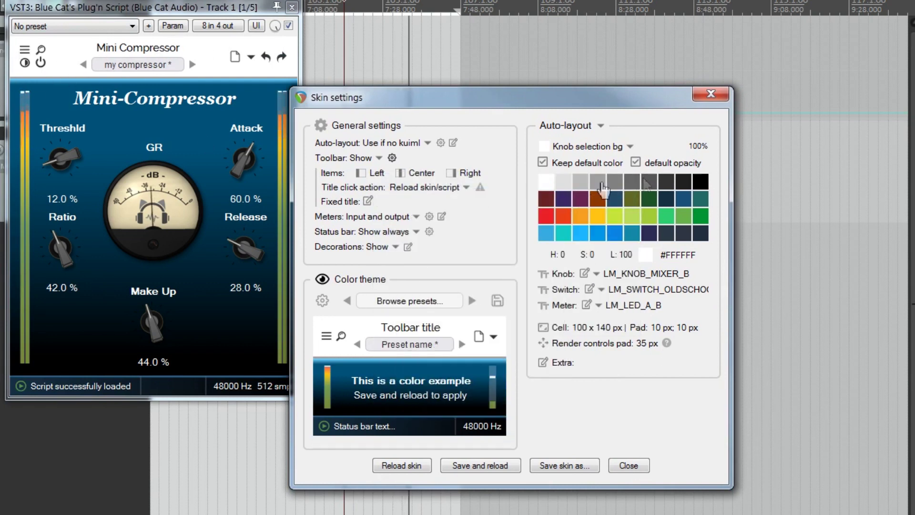
{"action": "left_click", "coordinate": [472, 176]}
{"action": "mouse_move", "coordinate": [495, 181]}
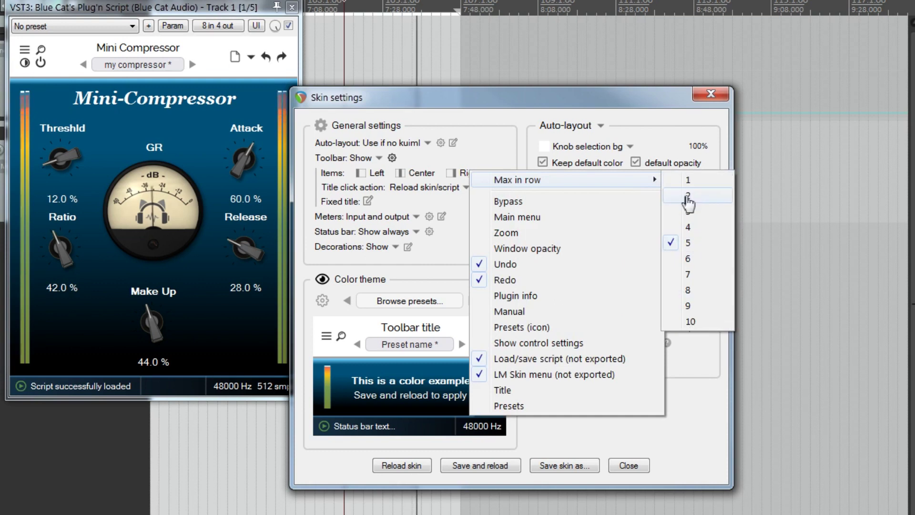
{"action": "left_click", "coordinate": [687, 196]}
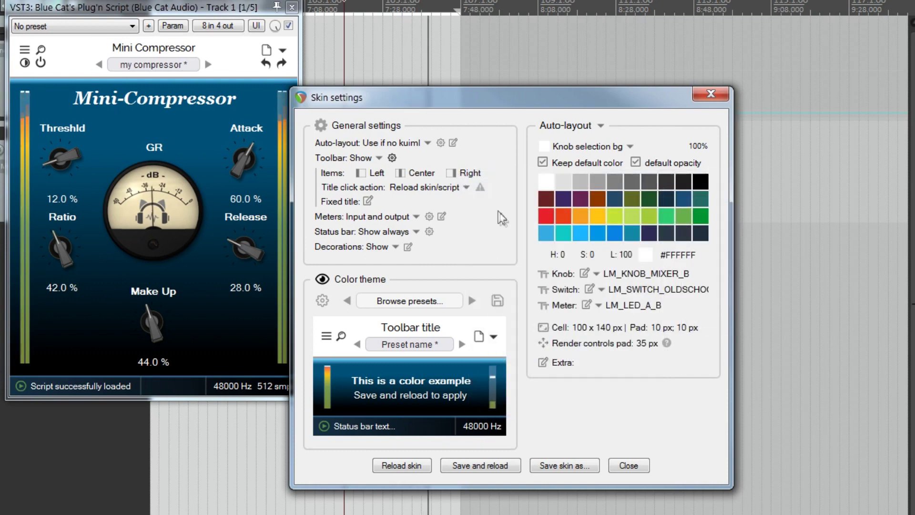
Style toolbar icons black (#000000), 19 px, 3 px × 3 px padding, 80% opacity.
{"action": "left_click", "coordinate": [348, 336]}
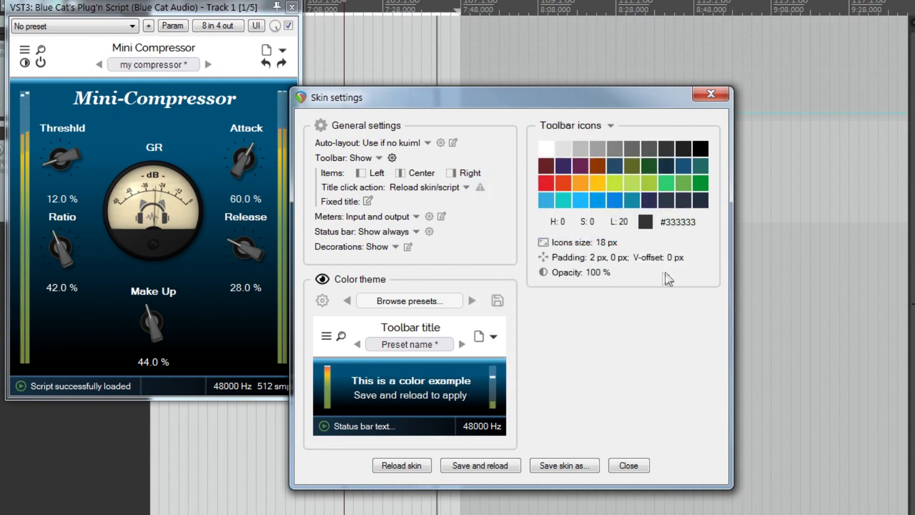
{"action": "mouse_move", "coordinate": [619, 257]}
{"action": "left_mouse_down"}
{"action": "mouse_move", "coordinate": [623, 247]}
{"action": "mouse_move", "coordinate": [599, 251]}
{"action": "mouse_move", "coordinate": [608, 247]}
{"action": "left_mouse_up"}
{"action": "left_click_drag", "start_coordinate": [673, 256], "coordinate": [673, 256]}
{"action": "left_click_drag", "start_coordinate": [595, 272], "coordinate": [596, 273]}
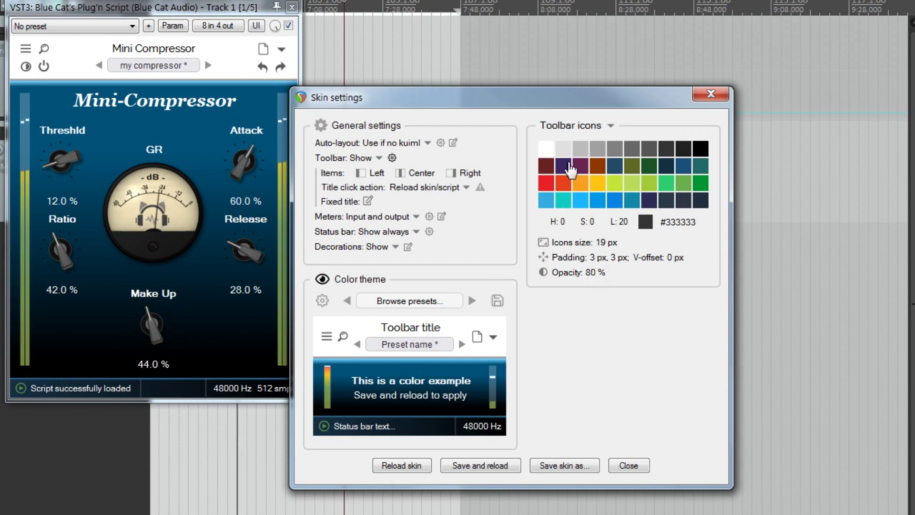
{"action": "left_click", "coordinate": [700, 148]}
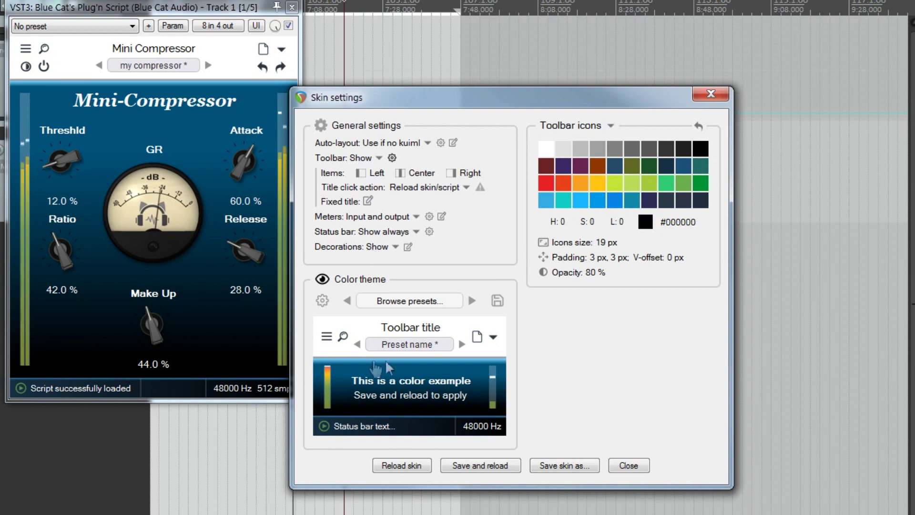
Add Show control settings to the right items, test it on the Attack and Threshld knobs, and add Presets.
{"action": "left_click", "coordinate": [477, 343]}
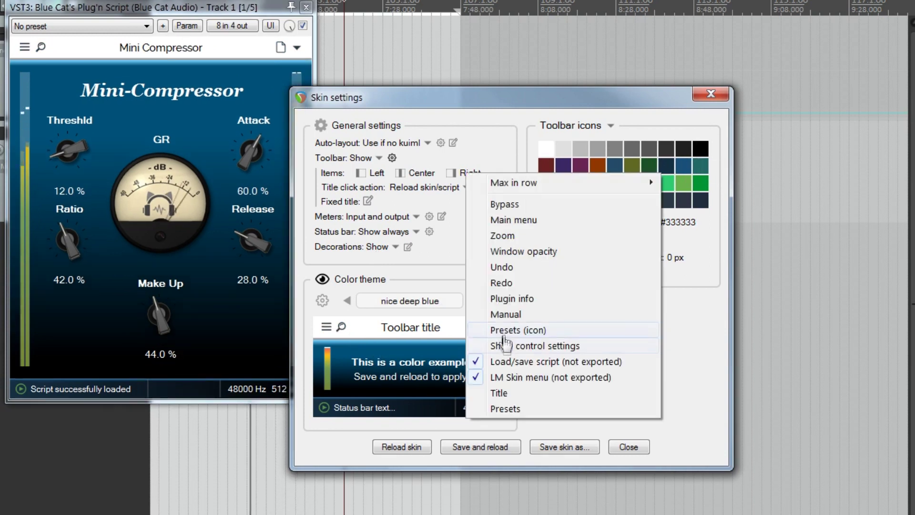
{"action": "left_click", "coordinate": [512, 353]}
{"action": "right_click", "coordinate": [252, 178]}
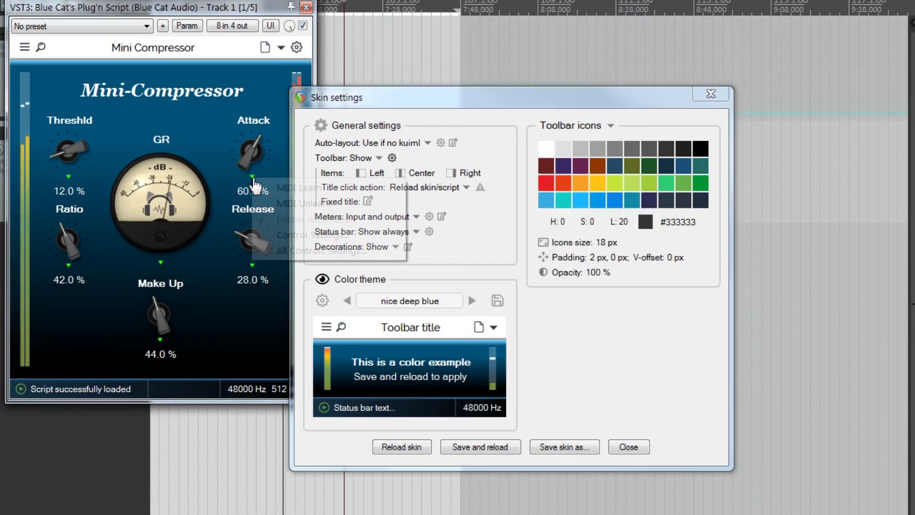
{"action": "left_click", "coordinate": [212, 330]}
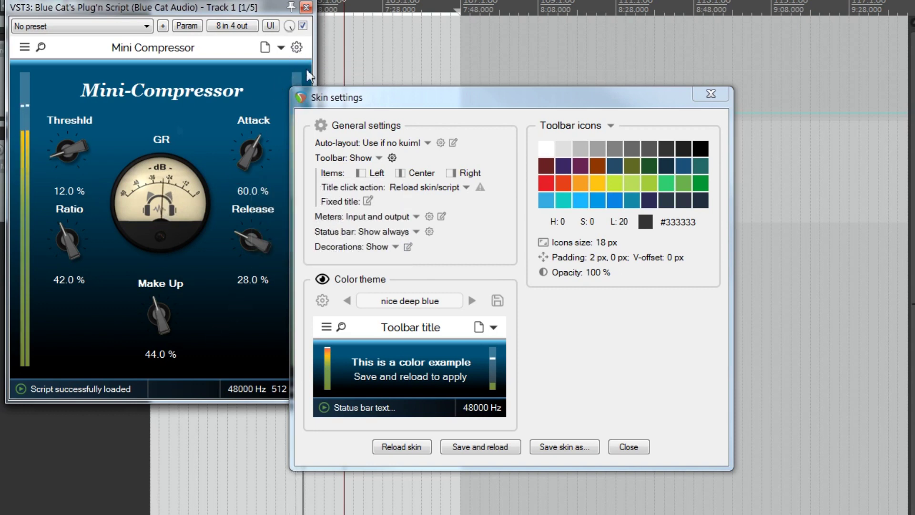
{"action": "left_click", "coordinate": [297, 48]}
{"action": "right_click", "coordinate": [67, 176]}
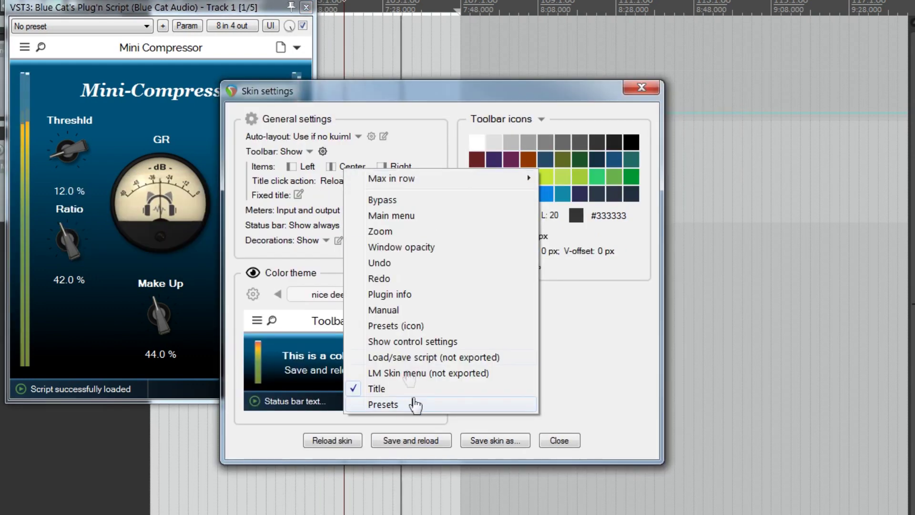
{"action": "left_click", "coordinate": [381, 461]}
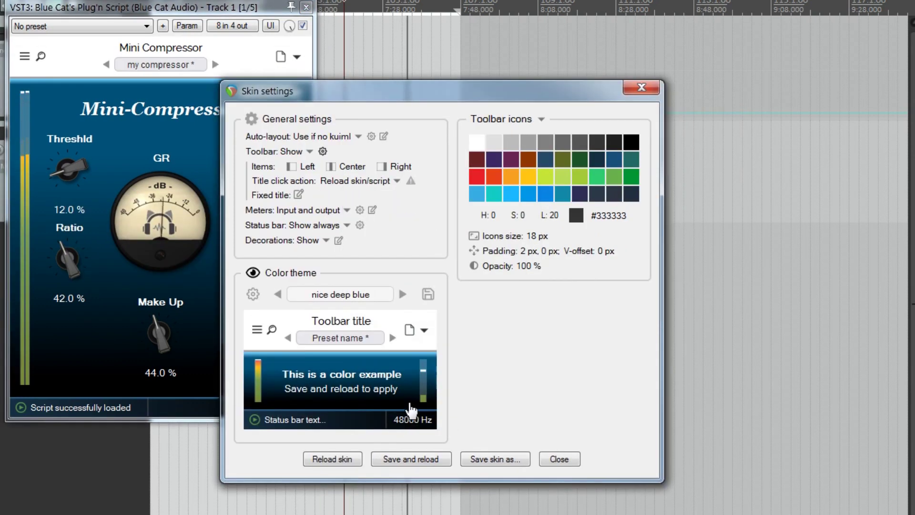
In Toolbar presets styling, try Courier preset names and narrow the box to 146 px.
{"action": "left_click", "coordinate": [341, 337]}
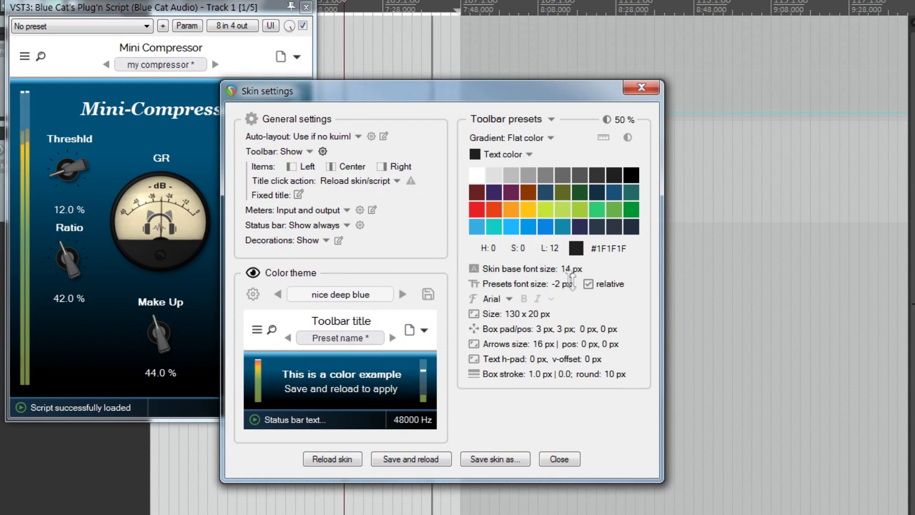
{"action": "left_click", "coordinate": [509, 298]}
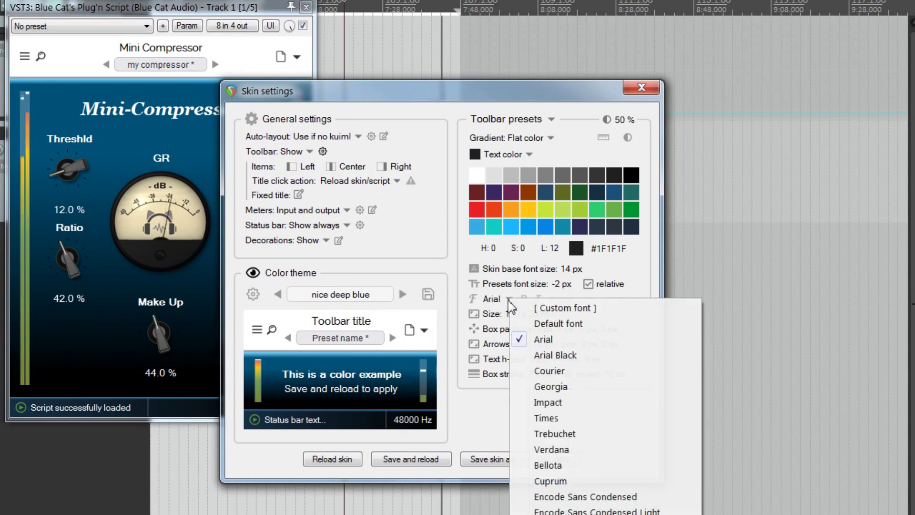
{"action": "left_click", "coordinate": [554, 371]}
{"action": "left_click_drag", "start_coordinate": [515, 314], "coordinate": [515, 325]}
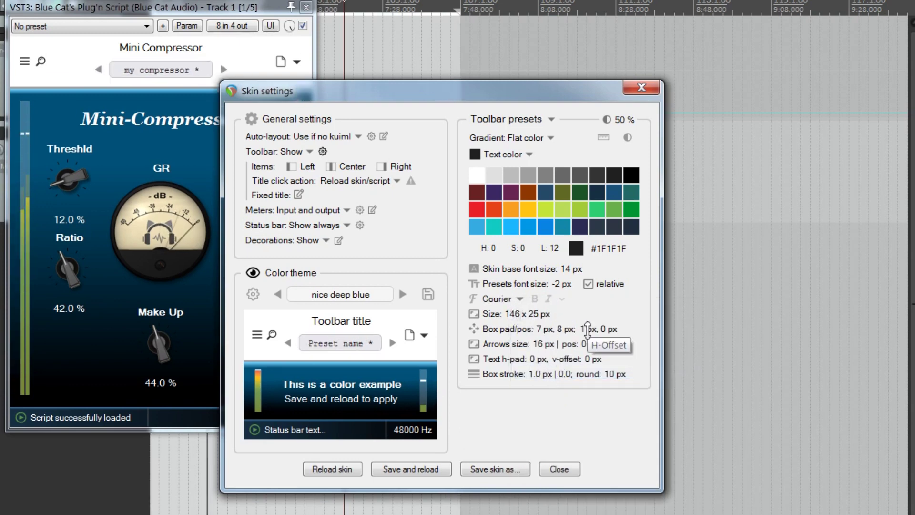
{"action": "scroll", "coordinate": [588, 329], "scroll_direction": "down", "scroll_amount": 10}
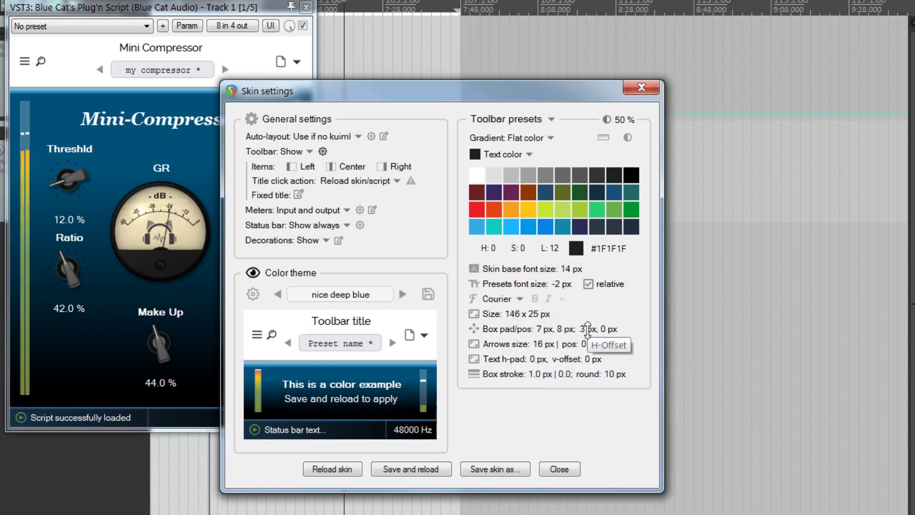
{"action": "scroll", "coordinate": [611, 329], "scroll_direction": "up", "scroll_amount": 1}
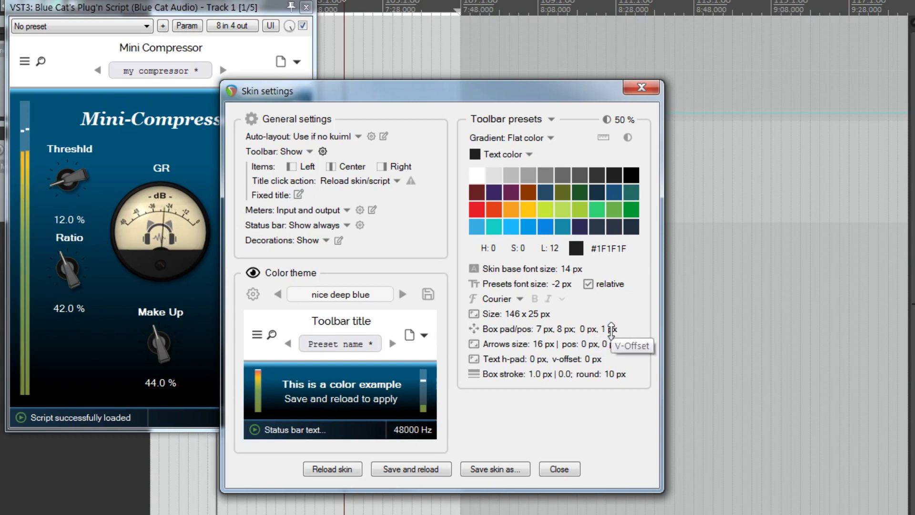
{"action": "scroll", "coordinate": [611, 329], "scroll_direction": "up", "scroll_amount": 2}
{"action": "scroll", "coordinate": [543, 343], "scroll_direction": "up", "scroll_amount": 4}
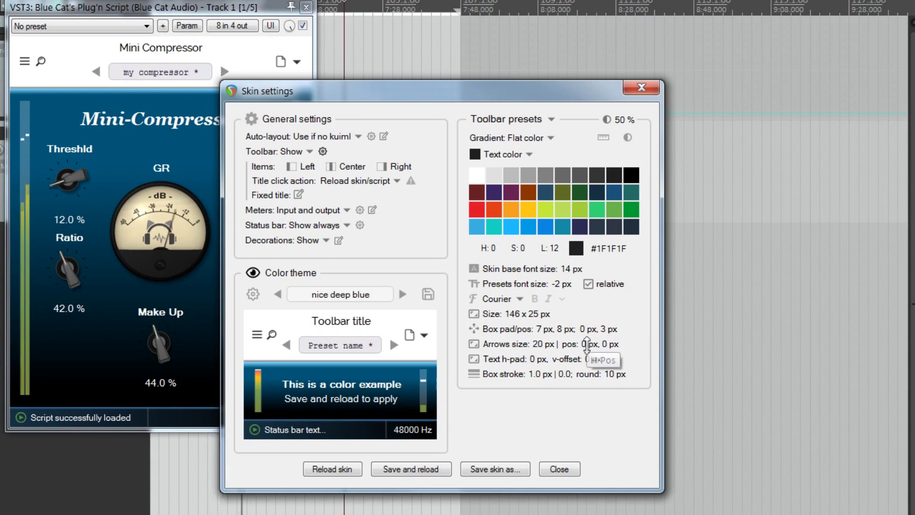
{"action": "scroll", "coordinate": [587, 343], "scroll_direction": "down", "scroll_amount": 10}
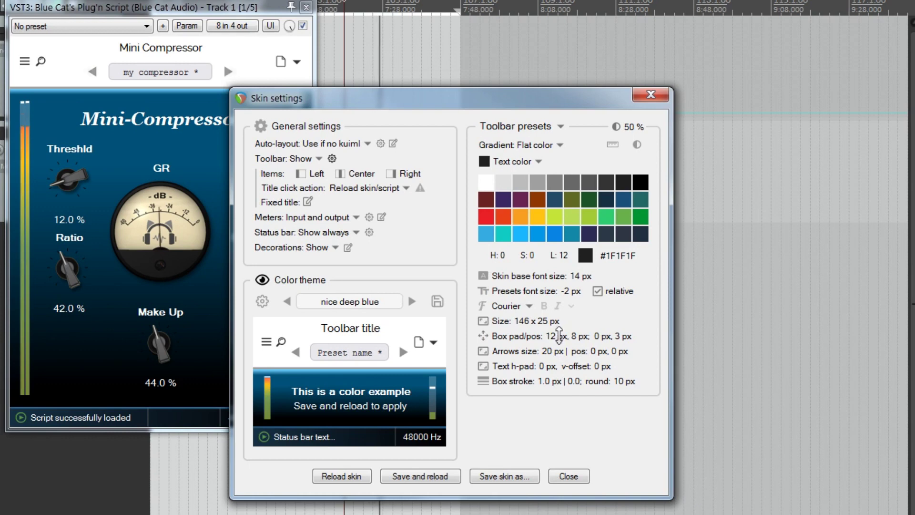
{"action": "scroll", "coordinate": [559, 336], "scroll_direction": "down", "scroll_amount": 8}
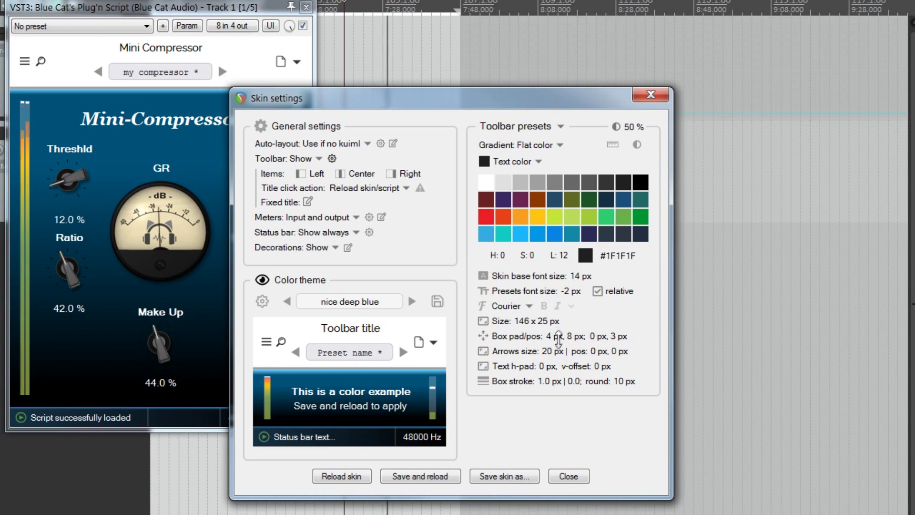
{"action": "scroll", "coordinate": [559, 339], "scroll_direction": "down", "scroll_amount": 2}
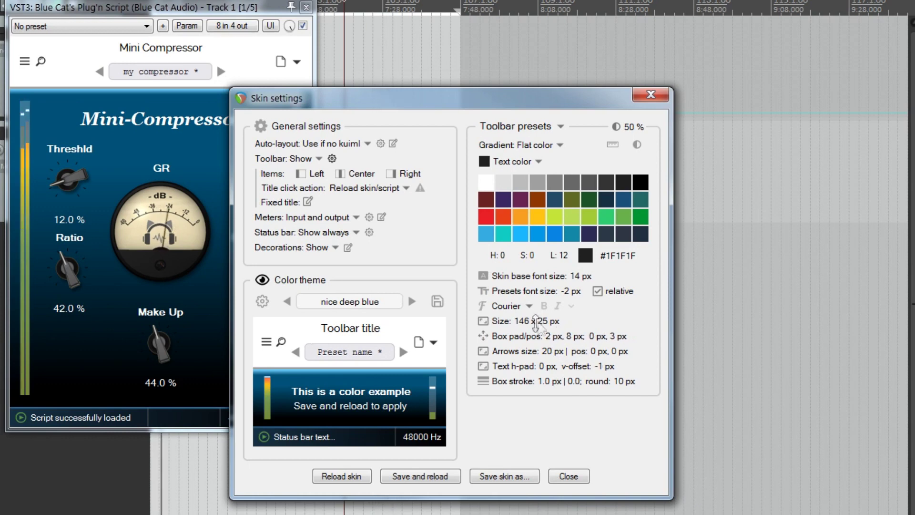
{"action": "scroll", "coordinate": [523, 322], "scroll_direction": "down", "scroll_amount": 5}
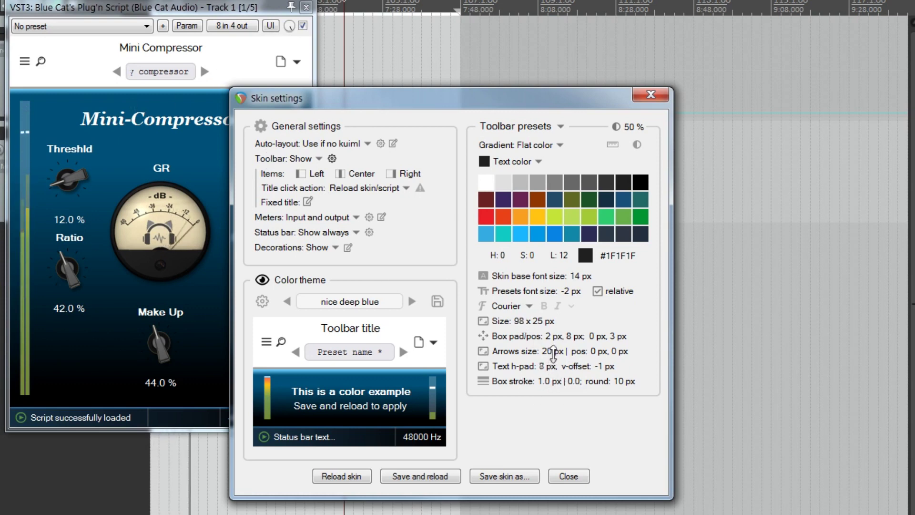
{"action": "scroll", "coordinate": [546, 366], "scroll_direction": "down", "scroll_amount": 1}
{"action": "scroll", "coordinate": [610, 366], "scroll_direction": "down", "scroll_amount": 2}
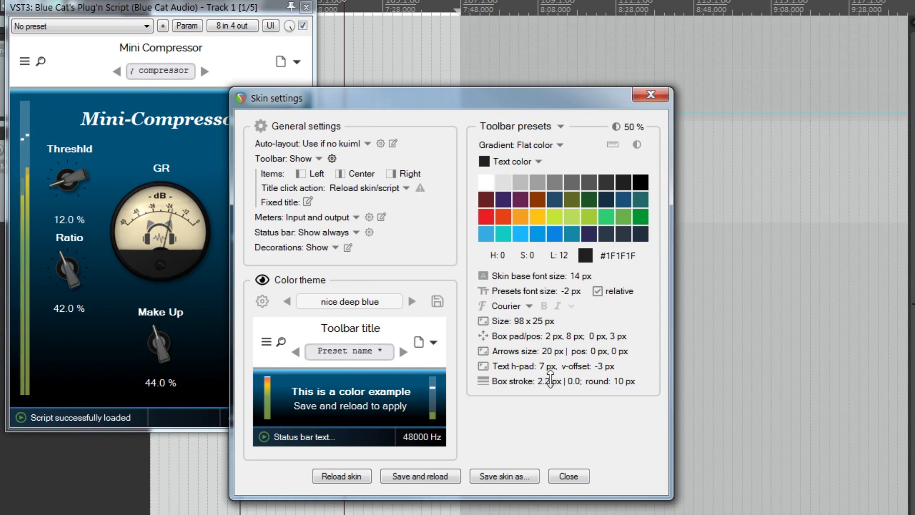
Make the preset box fill flat white, with red (#E91F27) arrows and outline.
{"action": "left_click", "coordinate": [515, 162]}
{"action": "left_click", "coordinate": [529, 215]}
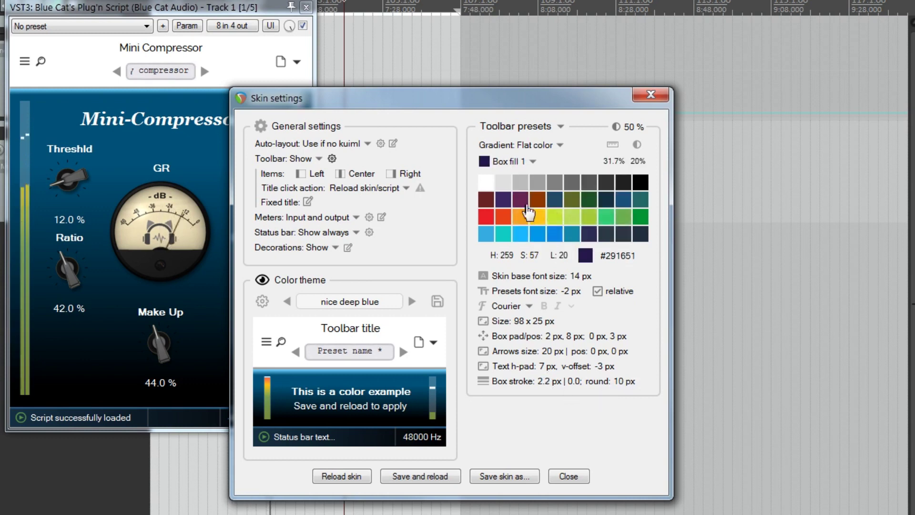
{"action": "left_click", "coordinate": [486, 182]}
{"action": "left_click", "coordinate": [560, 144]}
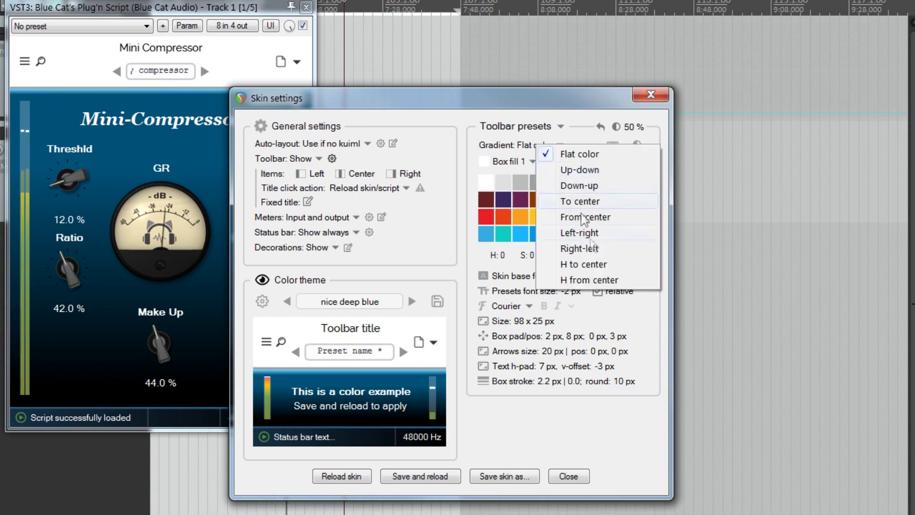
{"action": "left_click", "coordinate": [553, 152]}
{"action": "left_click", "coordinate": [529, 161]}
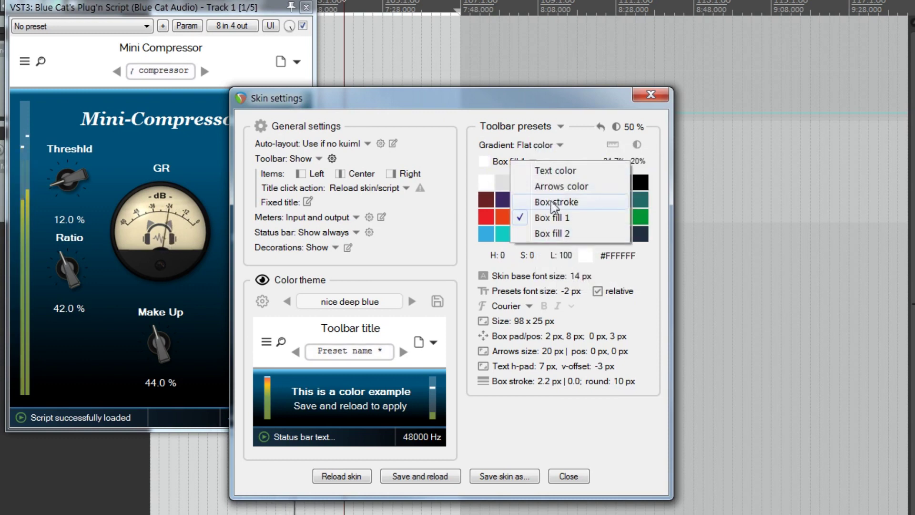
{"action": "left_click", "coordinate": [561, 186]}
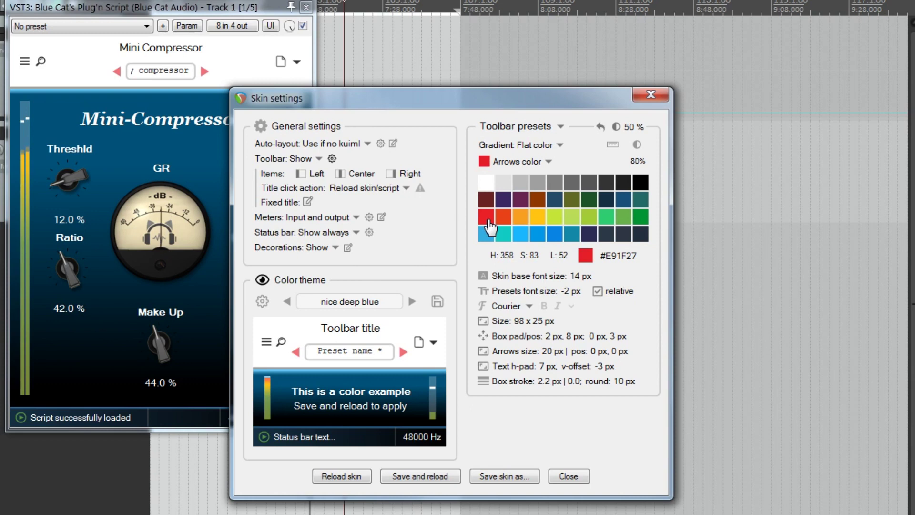
{"action": "left_click", "coordinate": [523, 164]}
{"action": "left_click", "coordinate": [564, 201]}
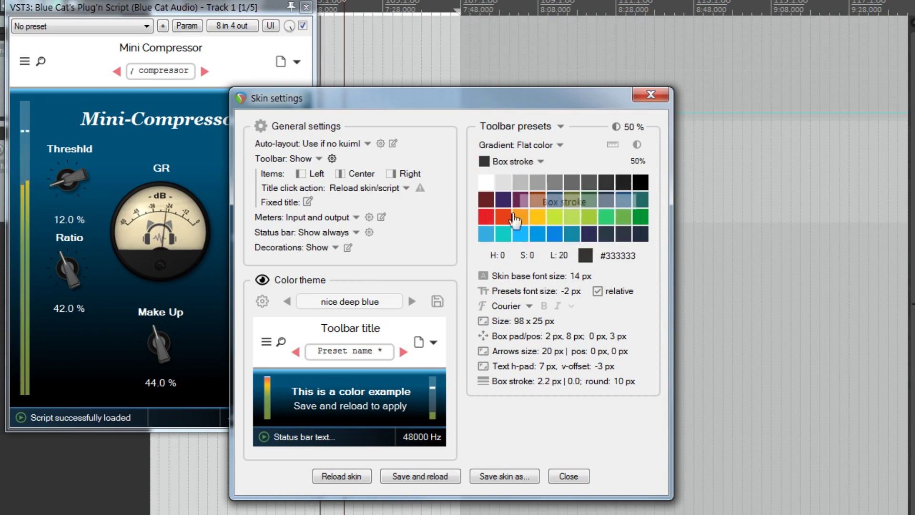
{"action": "left_click", "coordinate": [486, 217]}
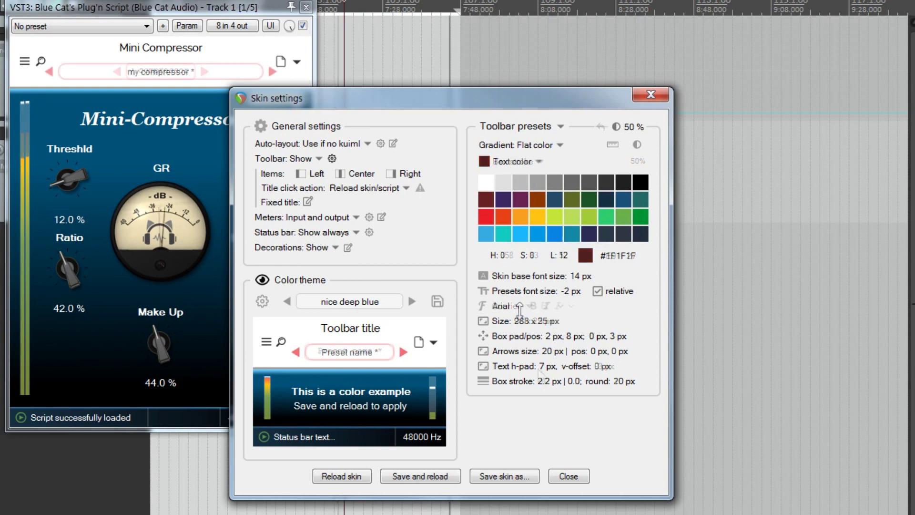
{"action": "scroll", "coordinate": [519, 312], "scroll_direction": "down", "scroll_amount": 5}
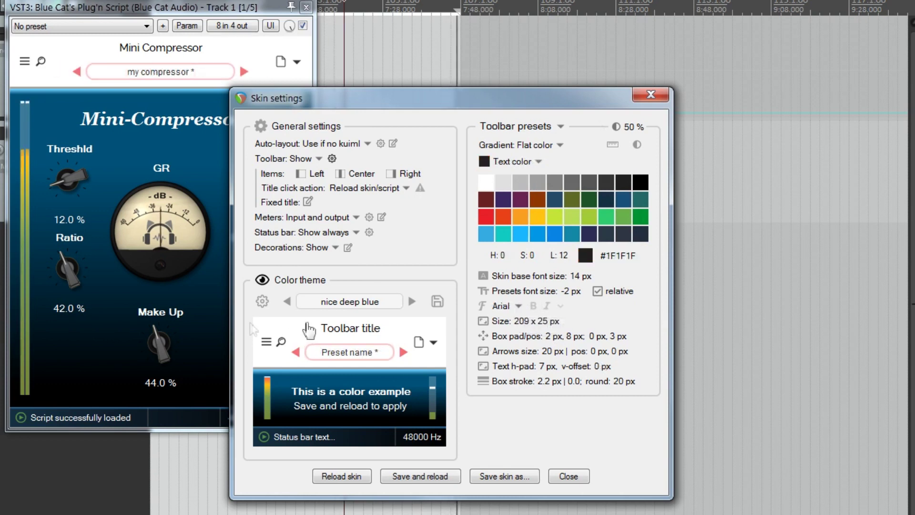
Try orange, dark blue and light green as the toolbar title colour.
{"action": "left_click", "coordinate": [354, 334]}
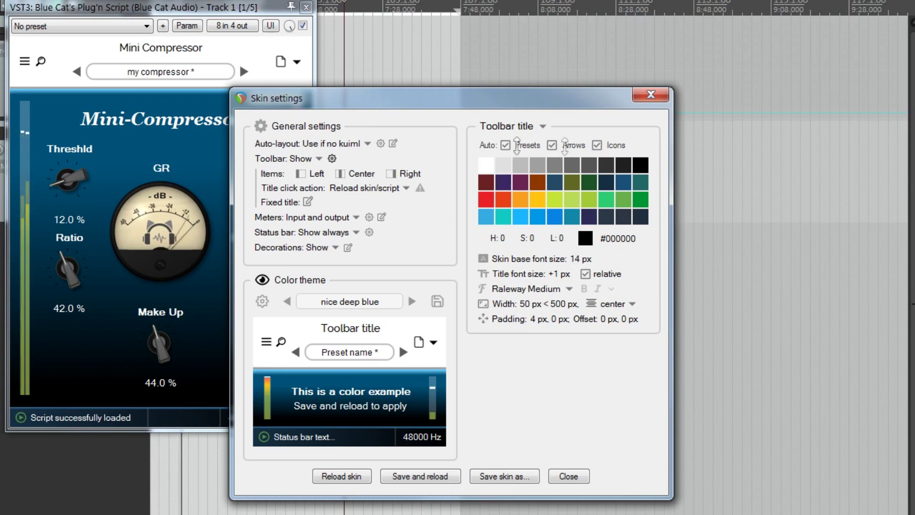
{"action": "left_click", "coordinate": [524, 201]}
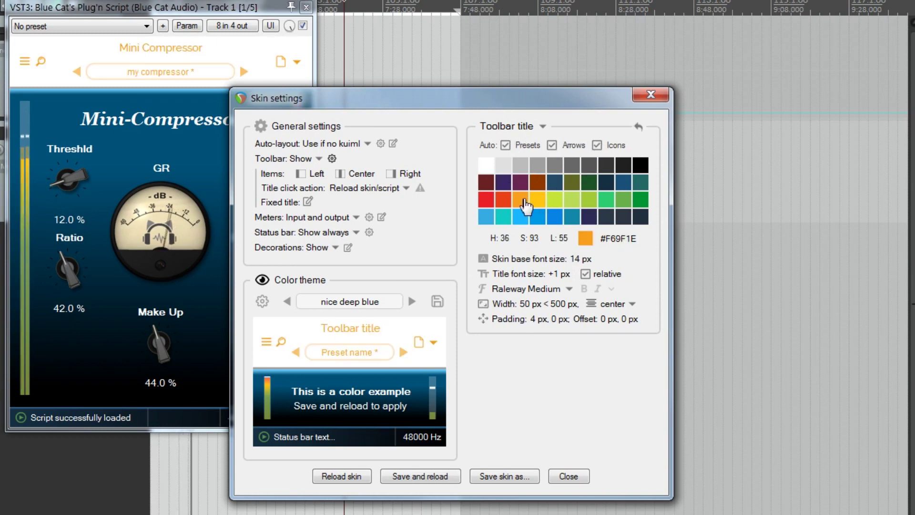
{"action": "left_click", "coordinate": [556, 185]}
{"action": "left_click", "coordinate": [575, 204]}
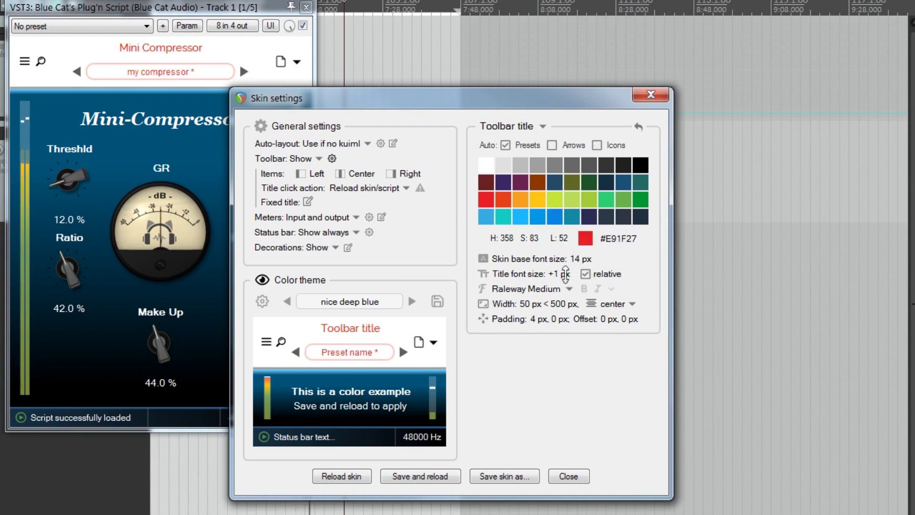
Set the title font size to +4 px relative and the skin base font to 16 px.
{"action": "scroll", "coordinate": [566, 274], "scroll_direction": "up", "scroll_amount": 2}
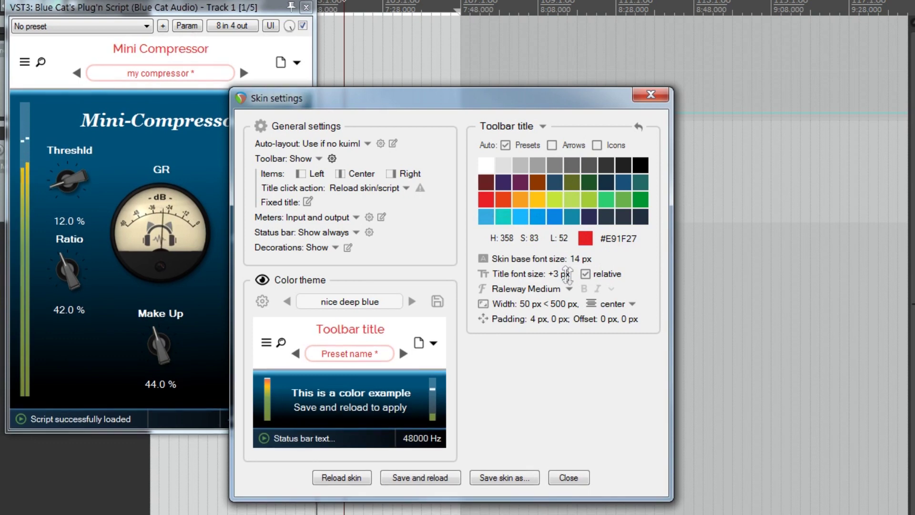
{"action": "scroll", "coordinate": [566, 274], "scroll_direction": "up", "scroll_amount": 1}
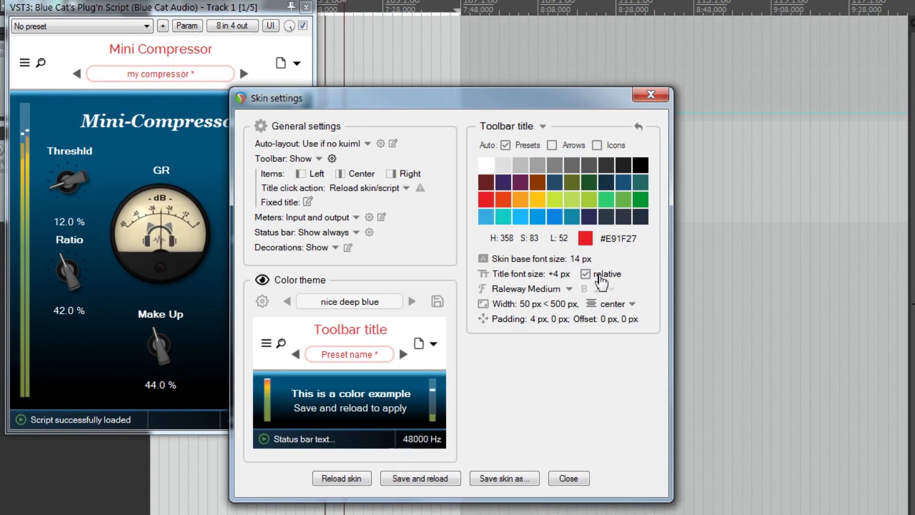
{"action": "left_click", "coordinate": [601, 277]}
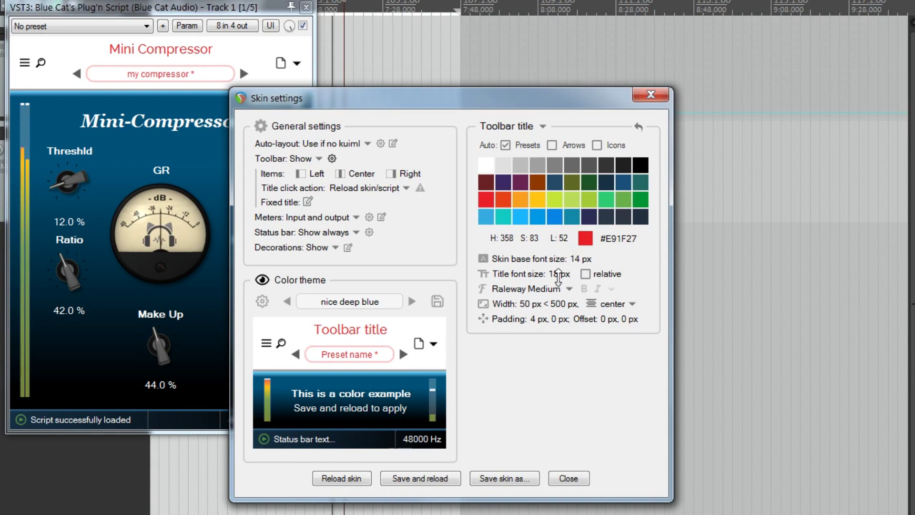
{"action": "left_click", "coordinate": [587, 275]}
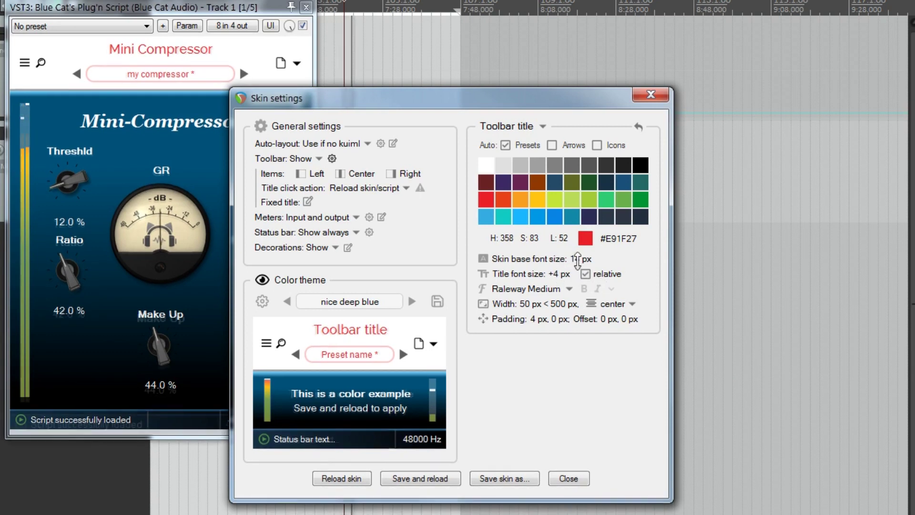
{"action": "scroll", "coordinate": [578, 260], "scroll_direction": "up", "scroll_amount": 1}
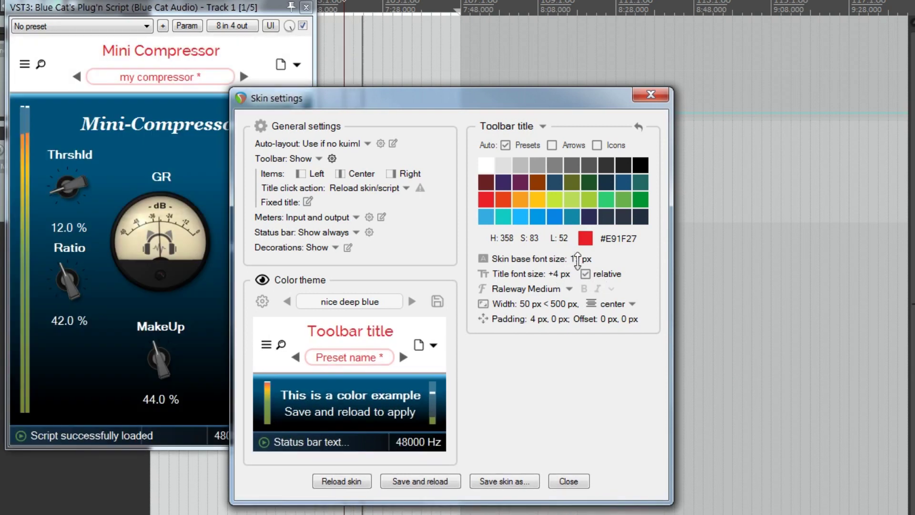
{"action": "scroll", "coordinate": [577, 259], "scroll_direction": "up", "scroll_amount": 2}
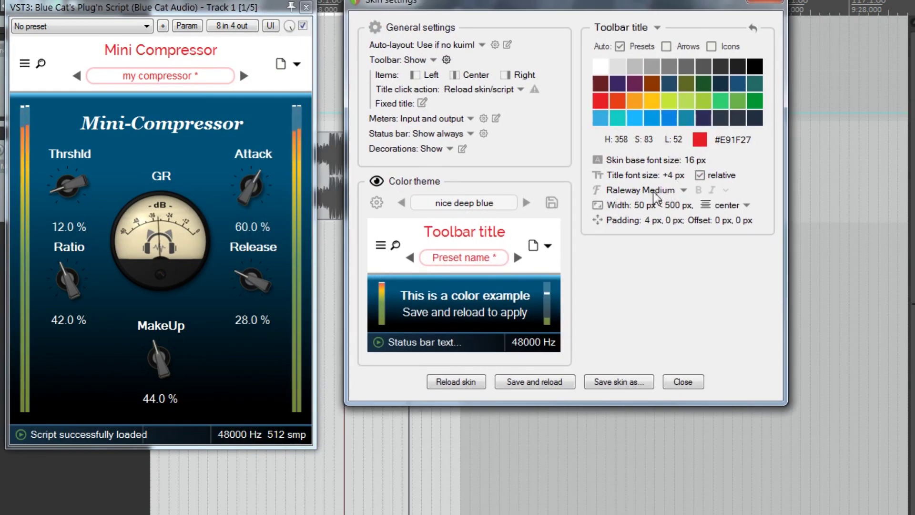
{"action": "left_click", "coordinate": [622, 190]}
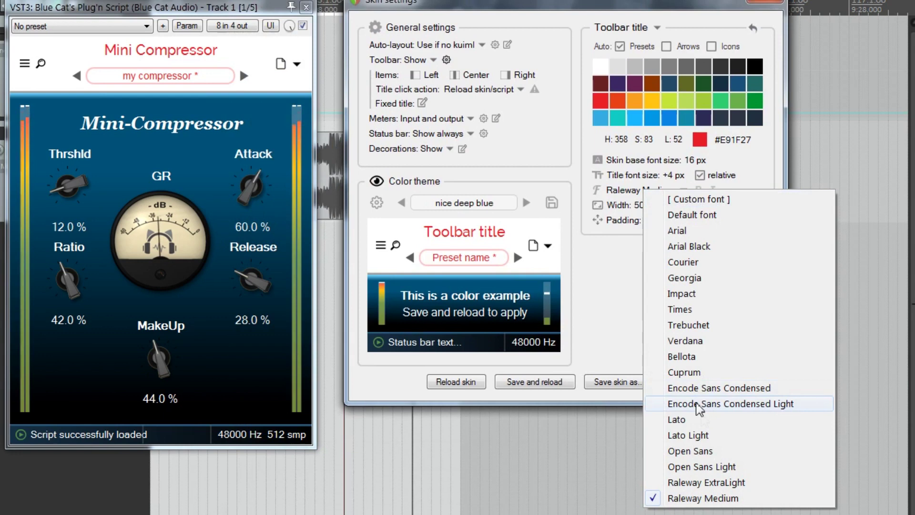
{"action": "key", "text": "Escape"}
{"action": "key", "text": "alt+Tab"}
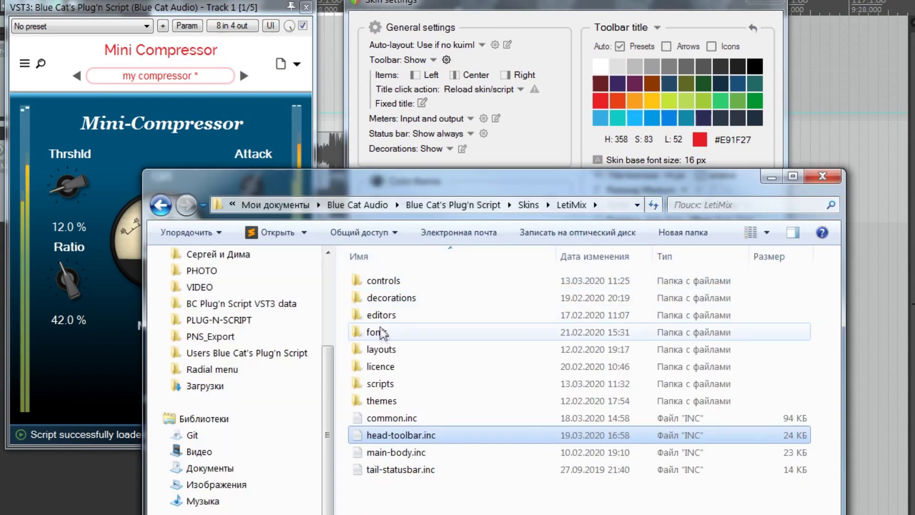
{"action": "double_click", "coordinate": [382, 333]}
{"action": "left_click_drag", "start_coordinate": [658, 177], "coordinate": [660, 45]}
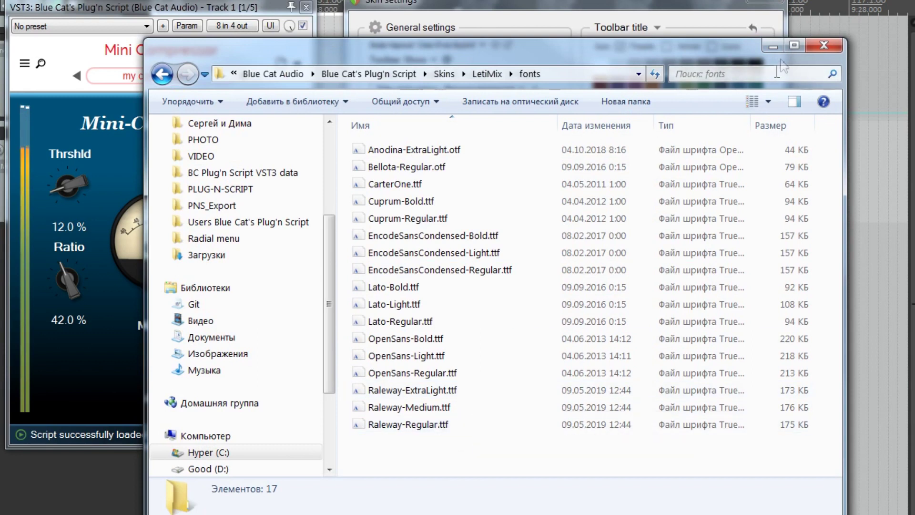
{"action": "left_click", "coordinate": [773, 46]}
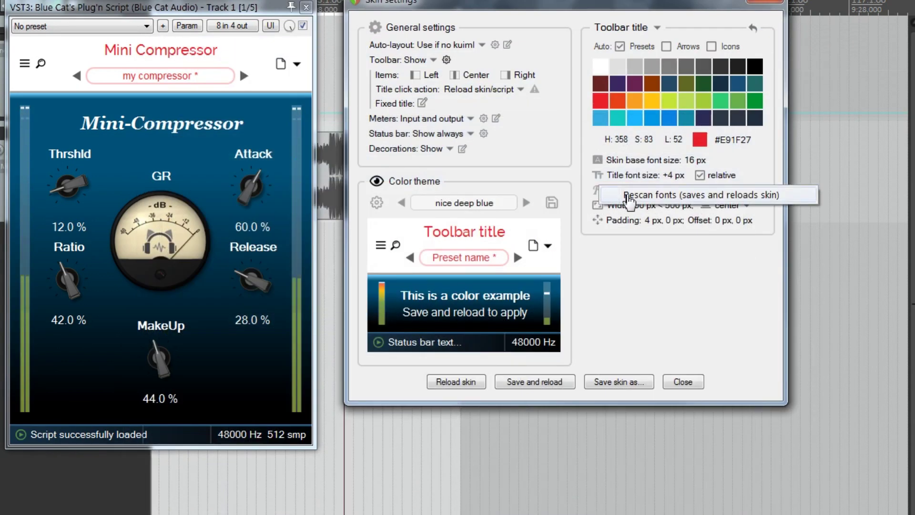
{"action": "left_click", "coordinate": [631, 195]}
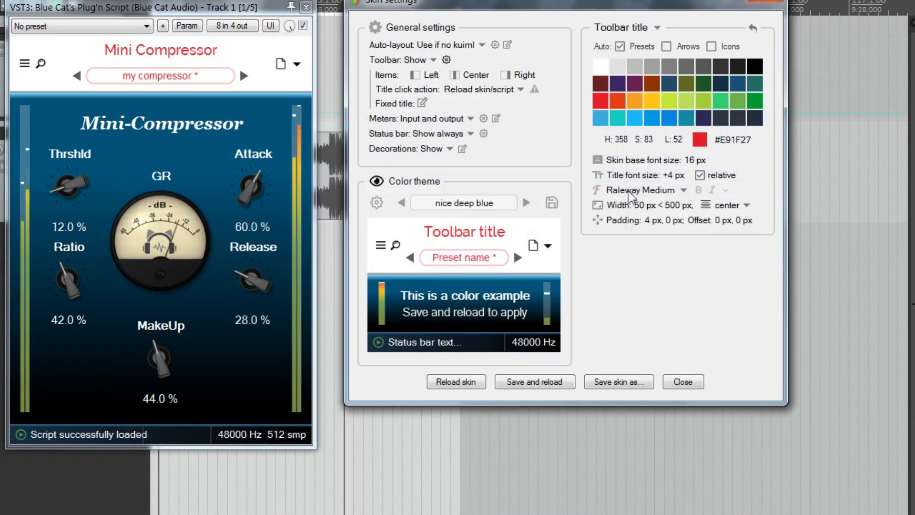
{"action": "left_click", "coordinate": [631, 196]}
{"action": "key", "text": "Escape"}
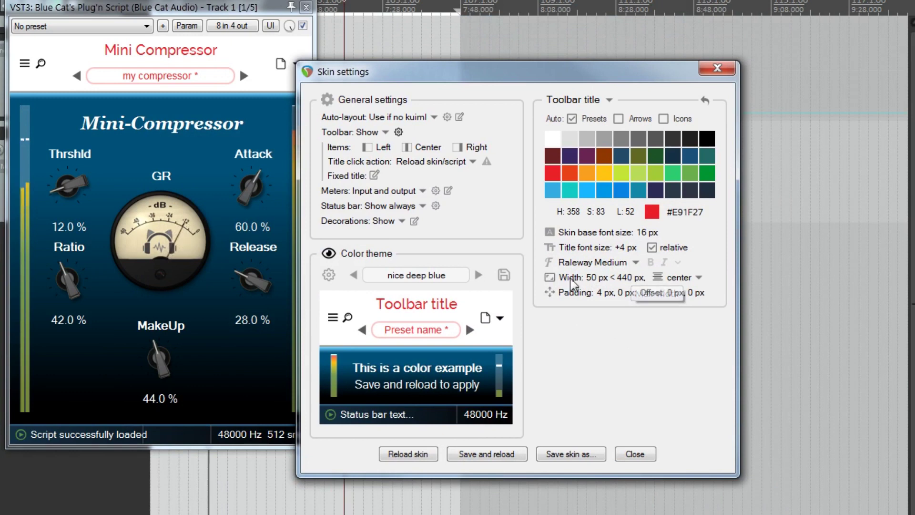
Adjust the title padding and switch its alignment to left, then back to centre.
{"action": "scroll", "coordinate": [604, 277], "scroll_direction": "up", "scroll_amount": 7}
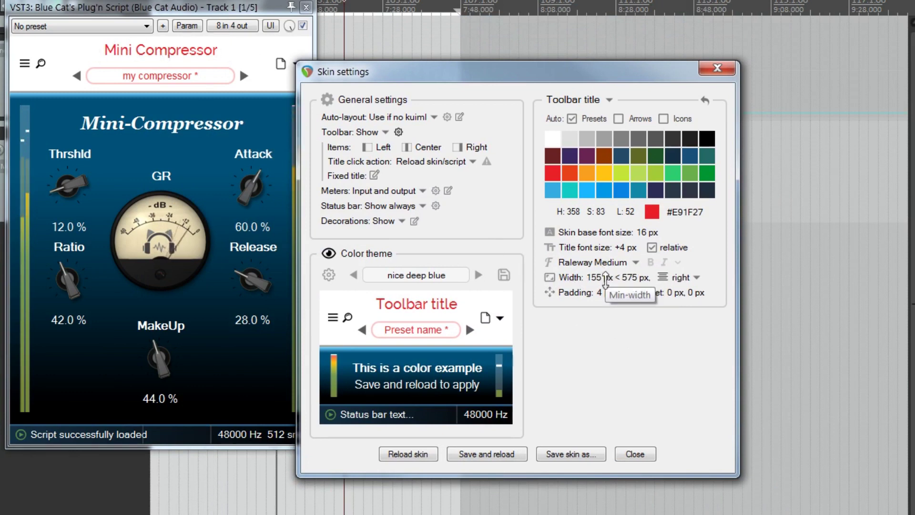
{"action": "scroll", "coordinate": [605, 281], "scroll_direction": "up", "scroll_amount": 2}
{"action": "left_click", "coordinate": [687, 277]}
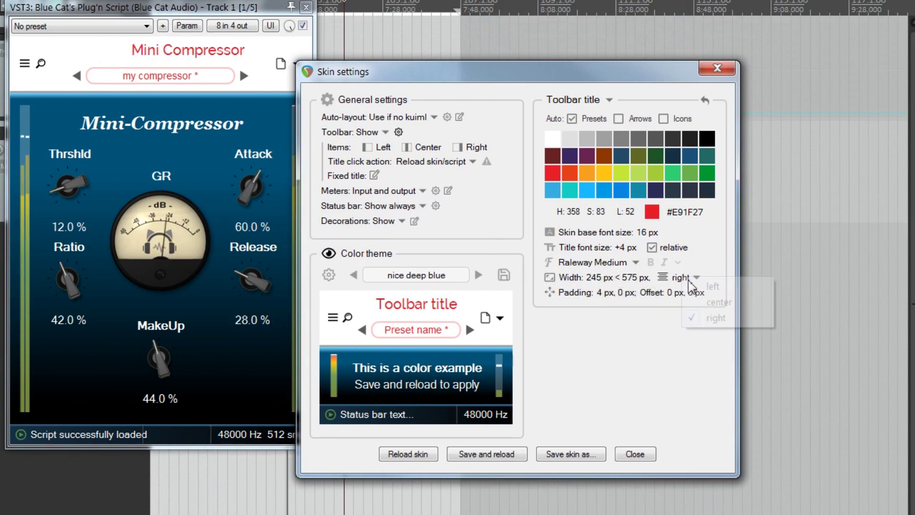
{"action": "left_click", "coordinate": [725, 288]}
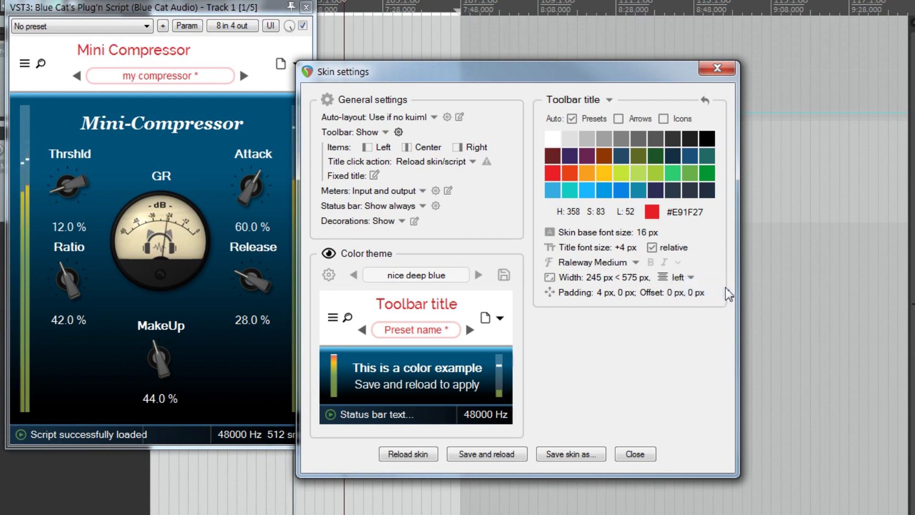
{"action": "left_click", "coordinate": [692, 282]}
{"action": "left_click", "coordinate": [720, 303]}
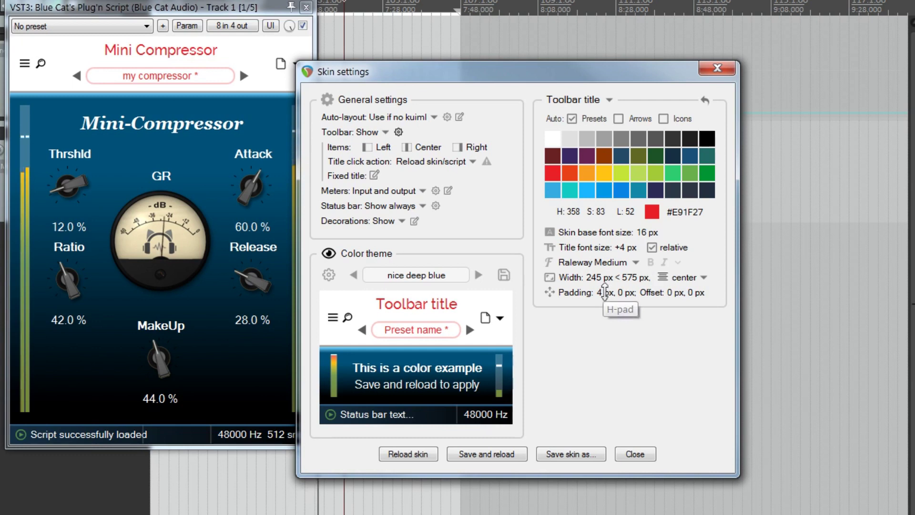
Try further padding and offset values to move the Mini Compressor title.
{"action": "scroll", "coordinate": [605, 292], "scroll_direction": "up", "scroll_amount": 5}
{"action": "scroll", "coordinate": [630, 293], "scroll_direction": "up", "scroll_amount": 5}
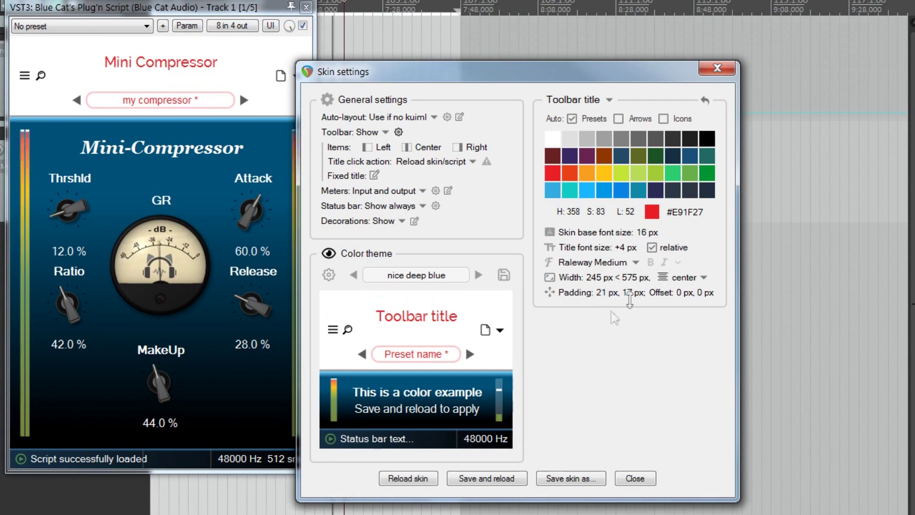
{"action": "scroll", "coordinate": [682, 292], "scroll_direction": "up", "scroll_amount": 5}
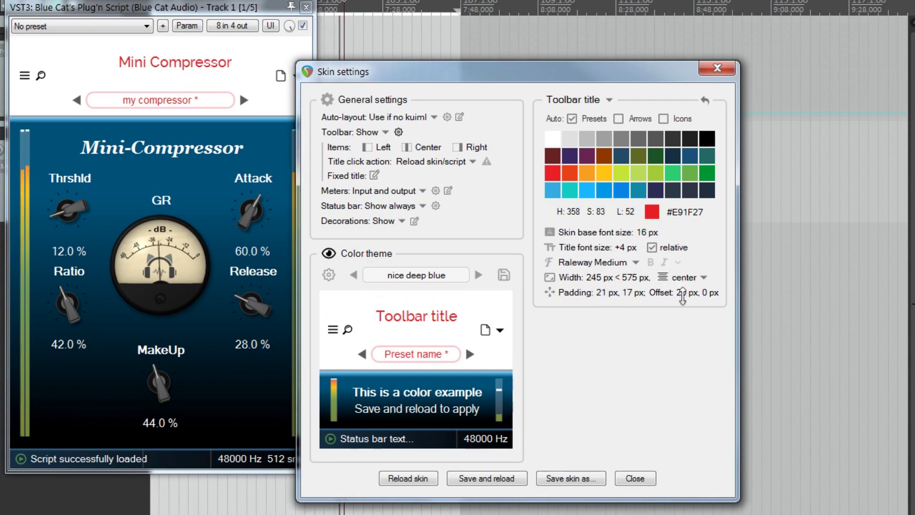
{"action": "scroll", "coordinate": [683, 293], "scroll_direction": "down", "scroll_amount": 10}
{"action": "scroll", "coordinate": [711, 293], "scroll_direction": "up", "scroll_amount": 2}
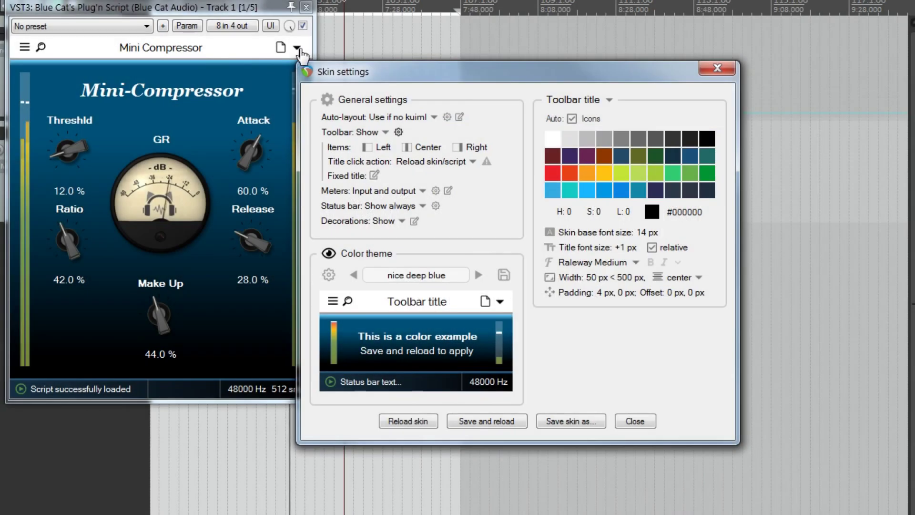
Open the skin's letimix.xml in Sublime Text via Edit .xml file.
{"action": "left_click", "coordinate": [241, 50]}
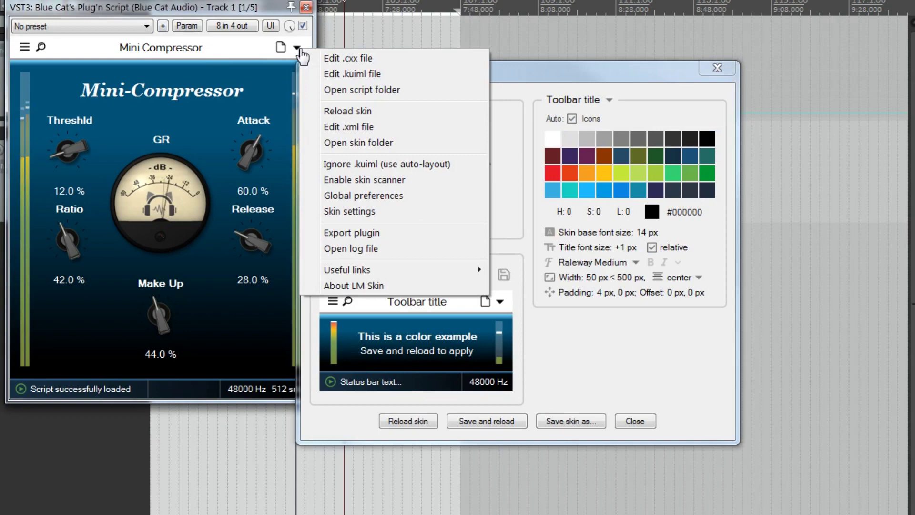
{"action": "left_click", "coordinate": [345, 127]}
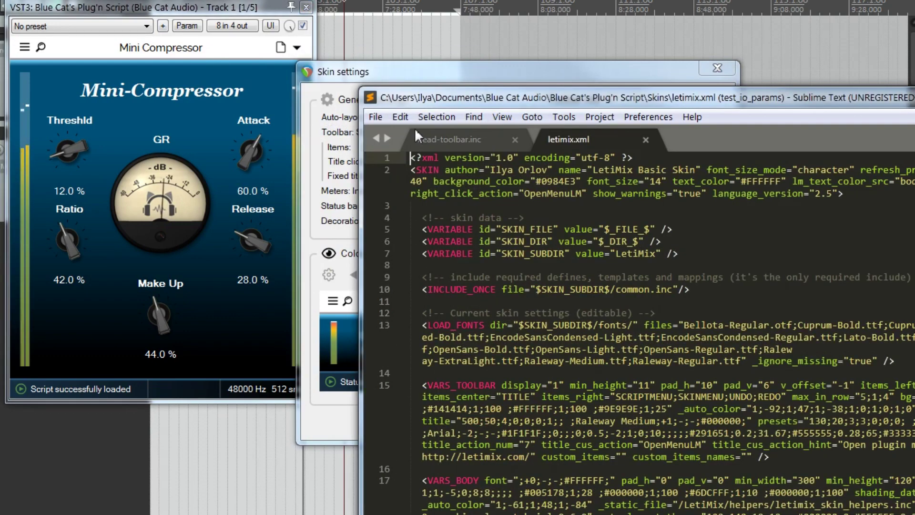
{"action": "left_click_drag", "start_coordinate": [557, 103], "coordinate": [241, 37]}
{"action": "left_click", "coordinate": [329, 244]}
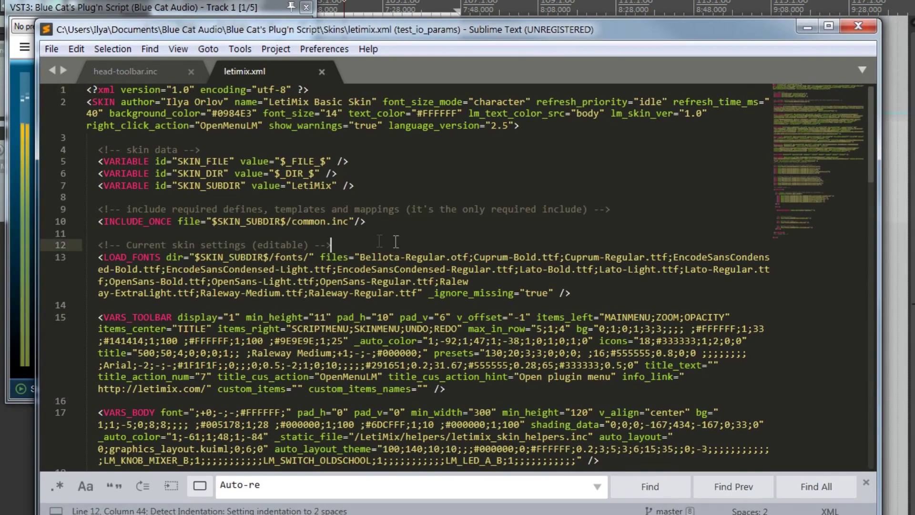
{"action": "scroll", "coordinate": [329, 238], "scroll_direction": "down", "scroll_amount": 2}
{"action": "left_click", "coordinate": [371, 167]}
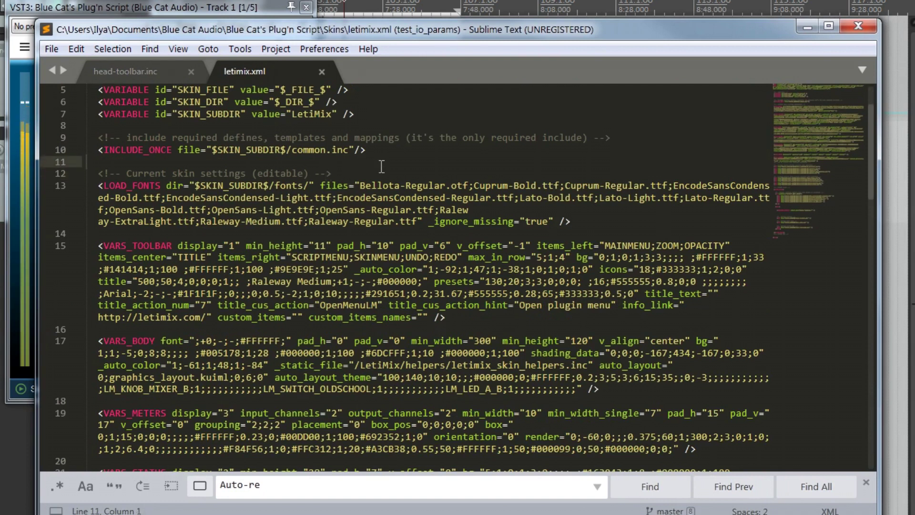
Add a TOOLBAR_MYLOGO template containing <TEXT value="Letimix" />.
{"action": "key", "text": "Return"}
{"action": "key", "text": "Tab"}
{"action": "type", "text": "<"}
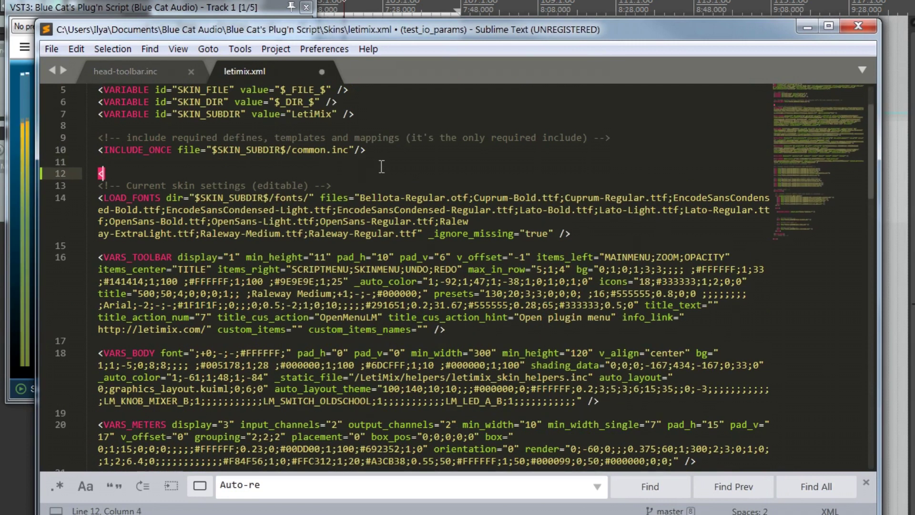
{"action": "type", "text": "TEMPLATE id=\"TOOLBAR_"}
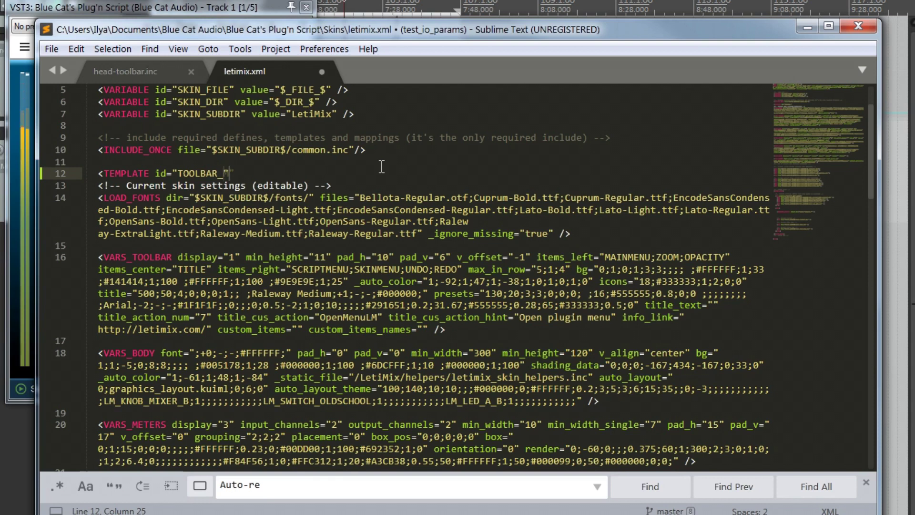
{"action": "type", "text": "\">"}
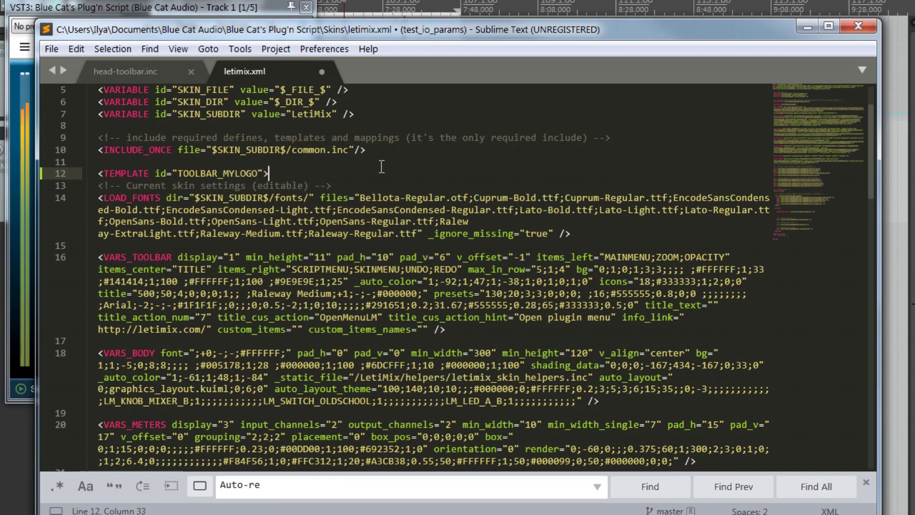
{"action": "key", "text": "Return"}
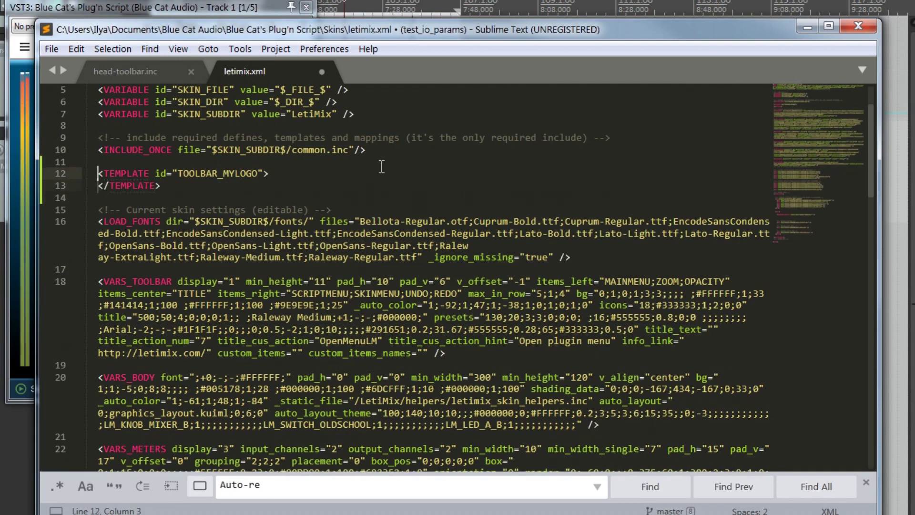
{"action": "left_click", "coordinate": [382, 167]}
{"action": "key", "text": "Return"}
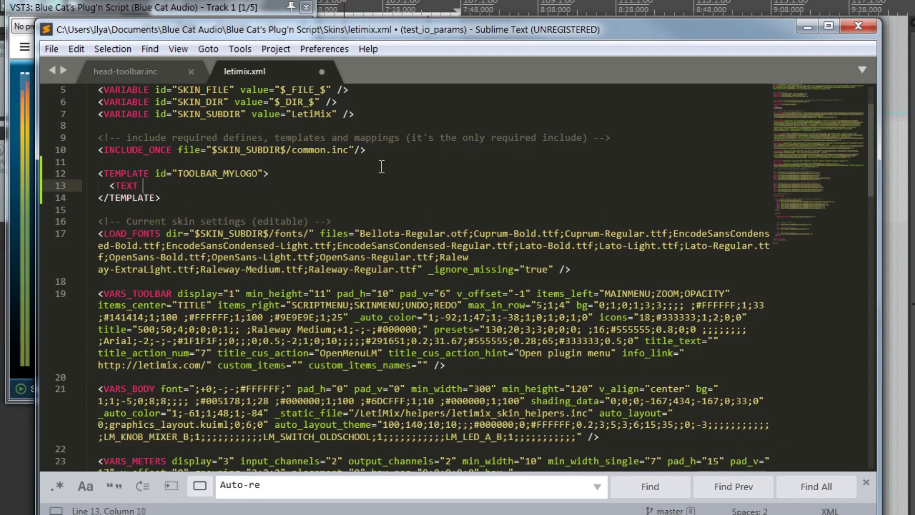
{"action": "type", "text": "<TEXT value=\"Letimix\" />"}
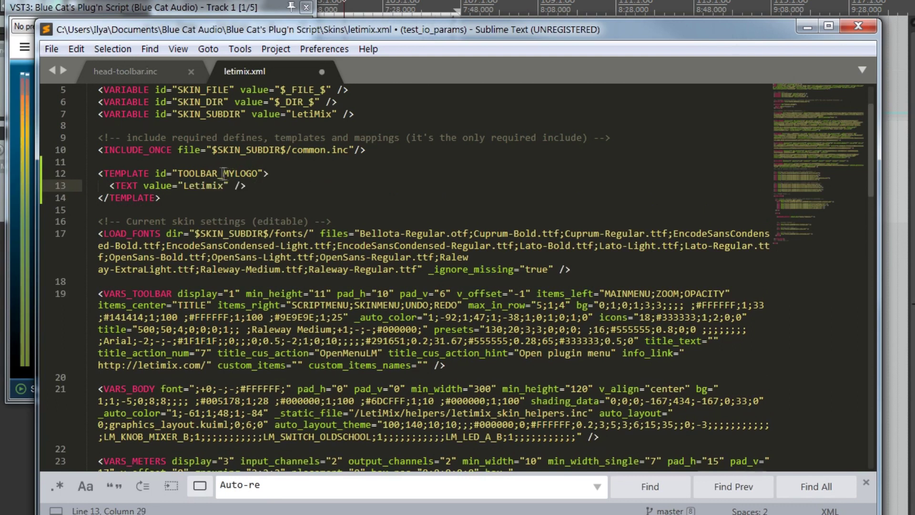
Add MYLOGO to items_right, save, and reload the skin to show Letimix.
{"action": "left_click_drag", "start_coordinate": [222, 173], "coordinate": [258, 173]}
{"action": "key", "text": "ctrl+c"}
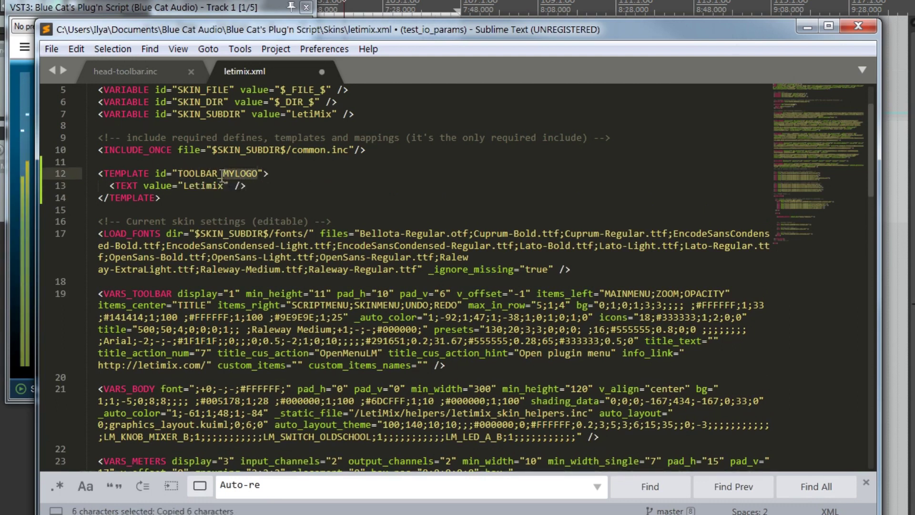
{"action": "left_click", "coordinate": [292, 305]}
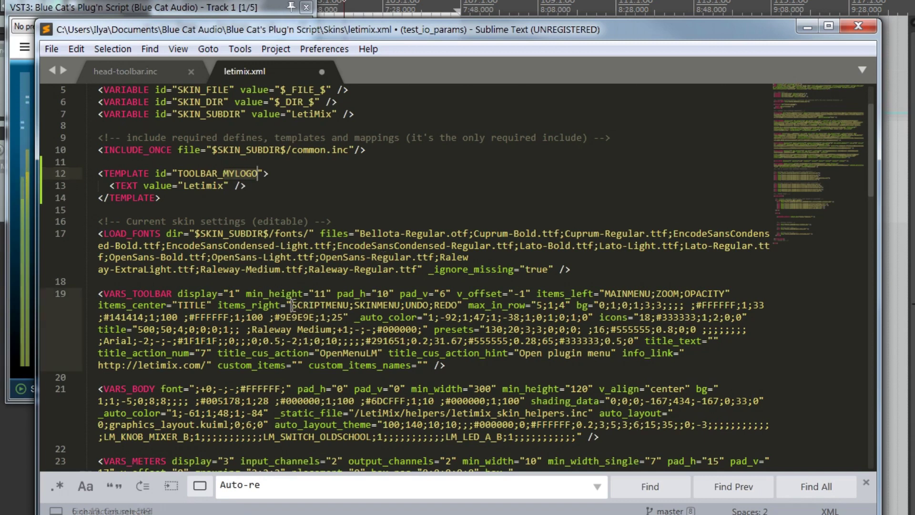
{"action": "key", "text": "ctrl+v"}
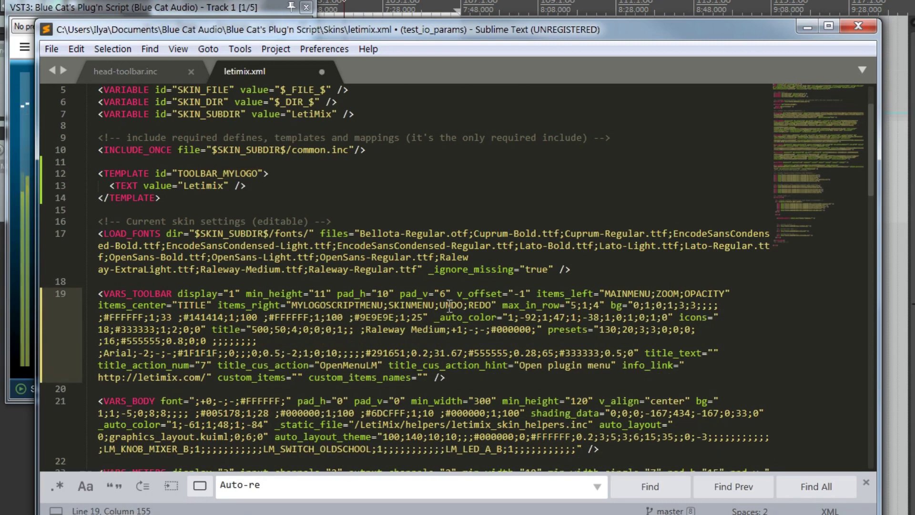
{"action": "type", "text": ";"}
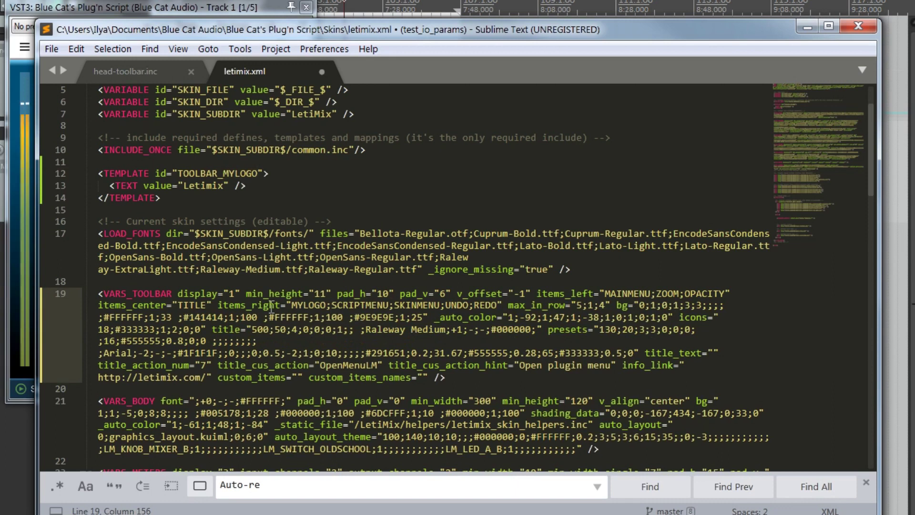
{"action": "key", "text": "ctrl+s"}
{"action": "key", "text": "alt+Tab"}
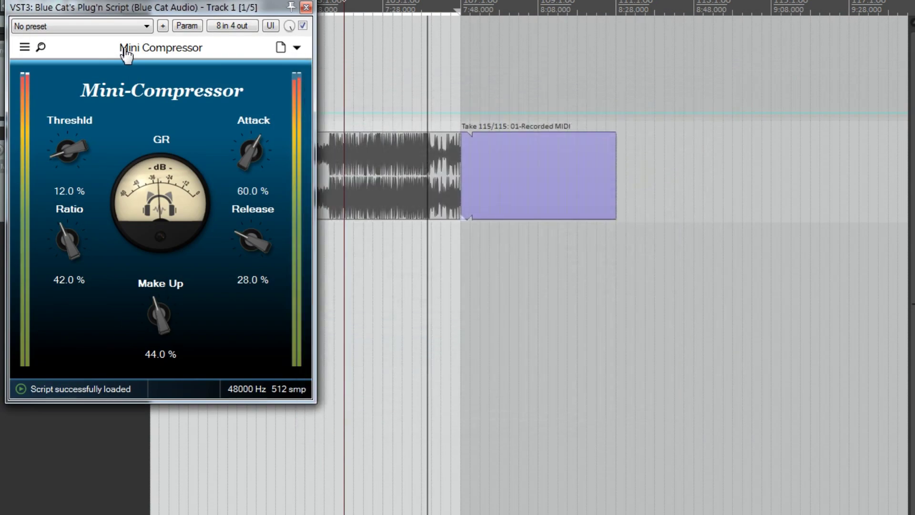
{"action": "left_click", "coordinate": [126, 55]}
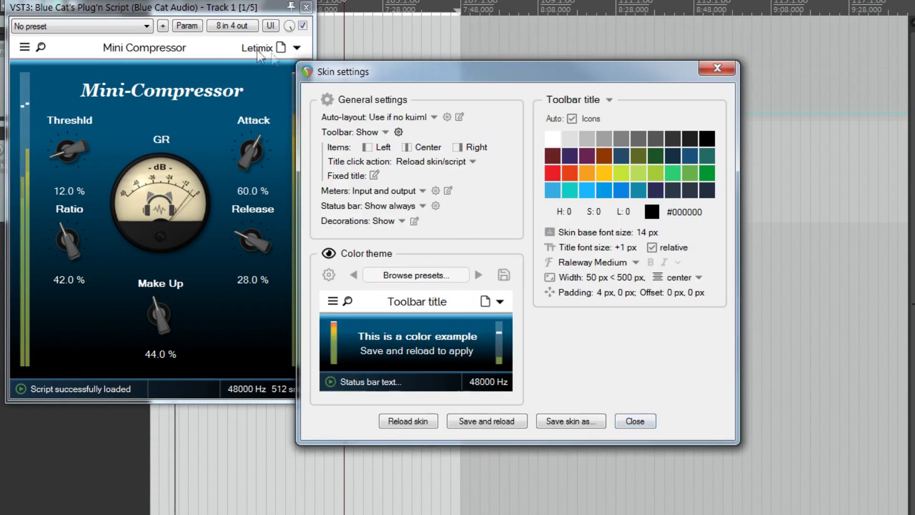
{"action": "key", "text": "alt+Tab"}
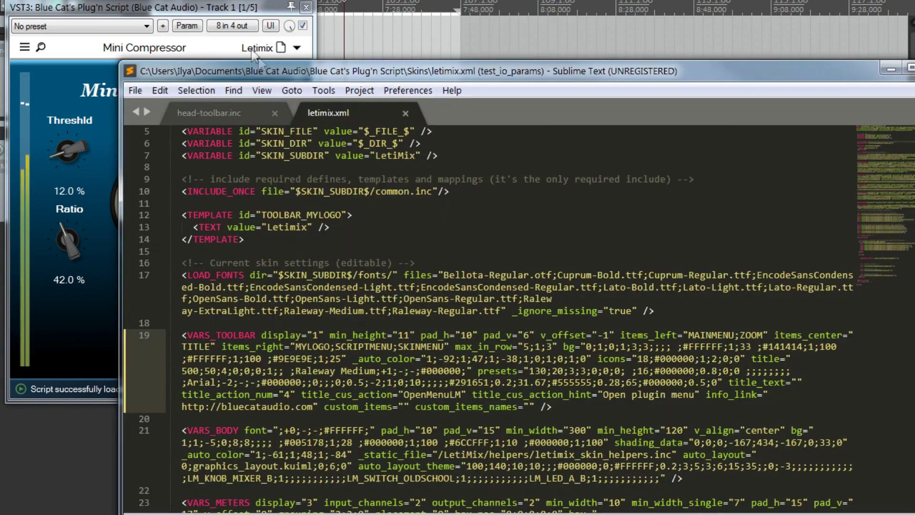
Replace the Letimix TEXT line with the SVG code from letimix_white_small.svg.
{"action": "left_click", "coordinate": [290, 240]}
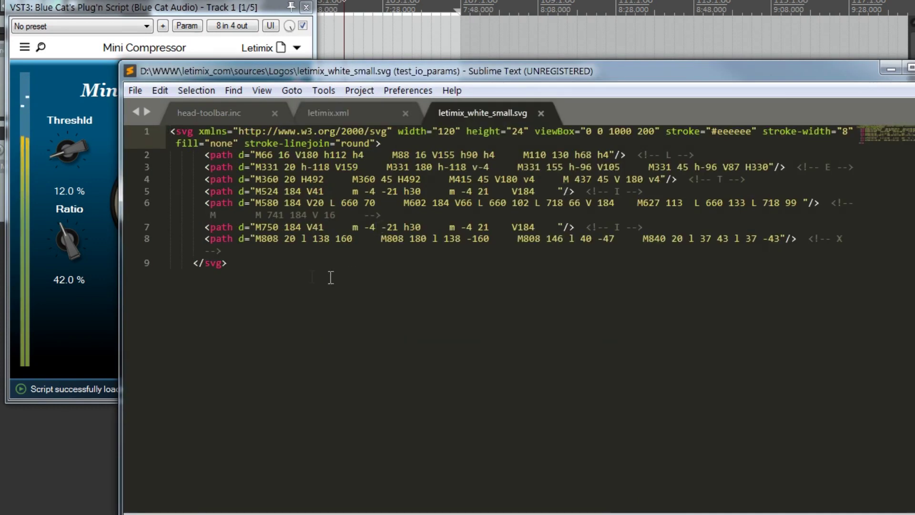
{"action": "left_click_drag", "start_coordinate": [294, 267], "coordinate": [169, 130]}
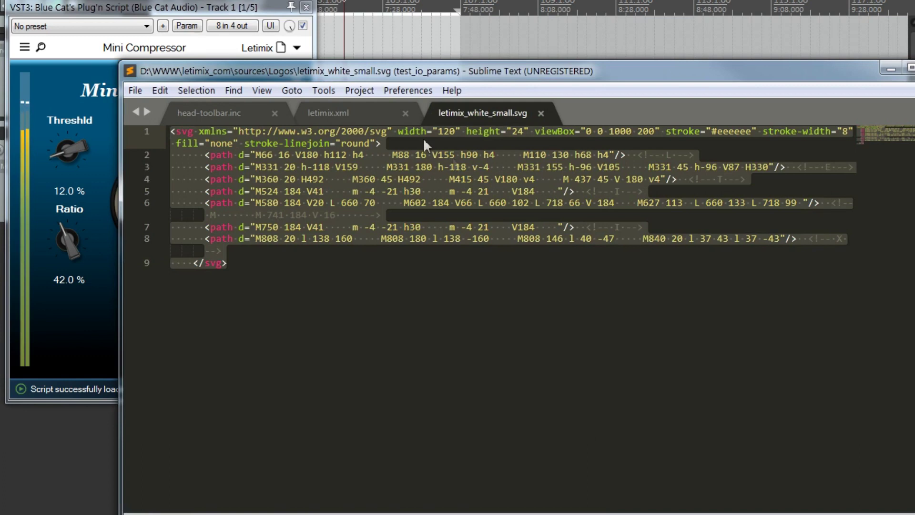
{"action": "left_click", "coordinate": [350, 109]}
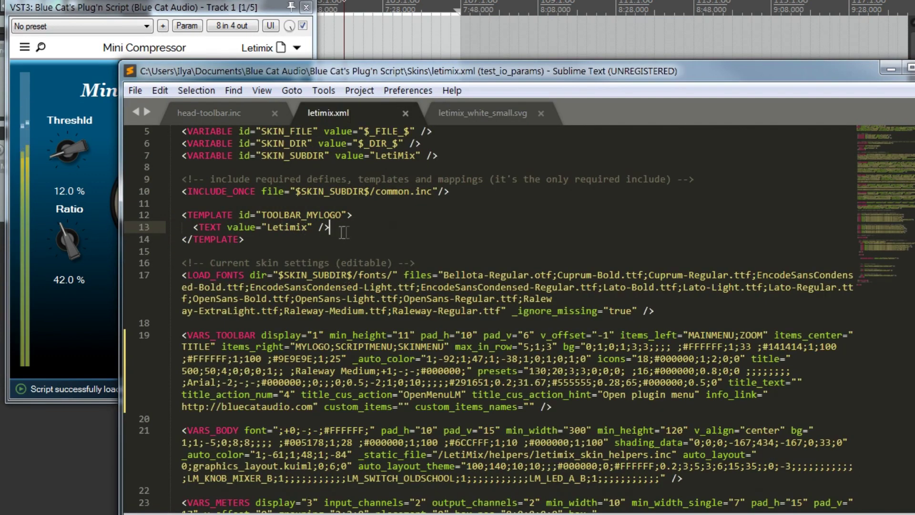
{"action": "left_click_drag", "start_coordinate": [343, 232], "coordinate": [192, 228]}
{"action": "key", "text": "ctrl+v"}
{"action": "scroll", "coordinate": [271, 347], "scroll_direction": "up", "scroll_amount": 1}
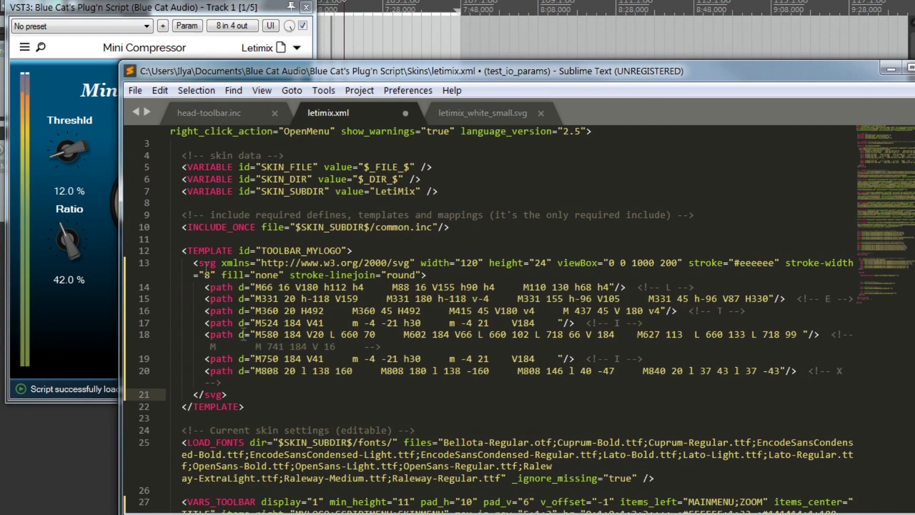
{"action": "scroll", "coordinate": [296, 391], "scroll_direction": "down", "scroll_amount": 2}
Move MYLOGO from items_right to items_center in place of TITLE, and save.
{"action": "left_click_drag", "start_coordinate": [307, 180], "coordinate": [338, 179]}
{"action": "key", "text": "ctrl+c"}
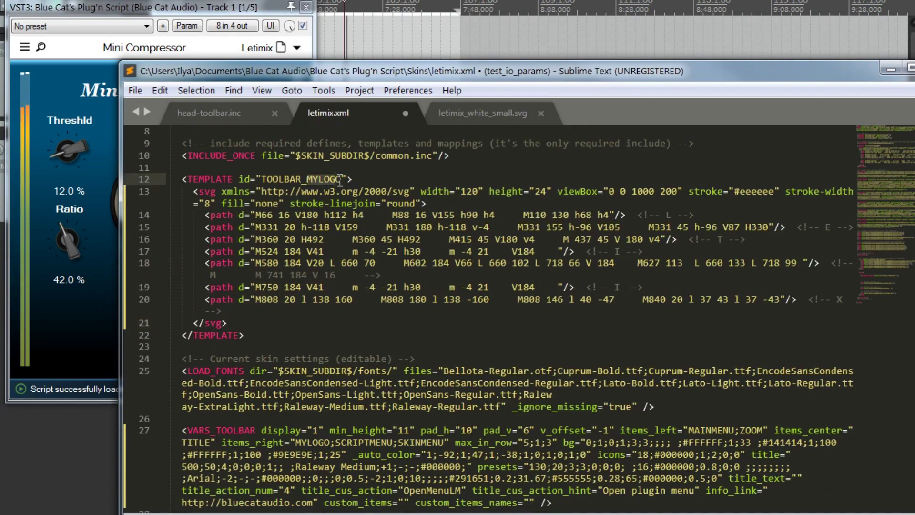
{"action": "double_click", "coordinate": [315, 443]}
{"action": "key", "text": "Delete"}
{"action": "key", "text": "Delete"}
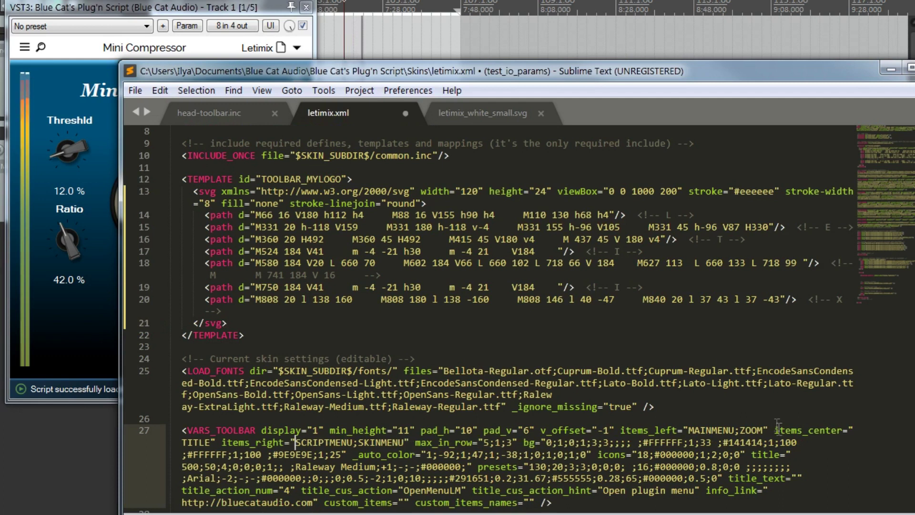
{"action": "double_click", "coordinate": [196, 442]}
{"action": "key", "text": "ctrl+v"}
{"action": "key", "text": "ctrl+s"}
{"action": "left_click", "coordinate": [110, 54]}
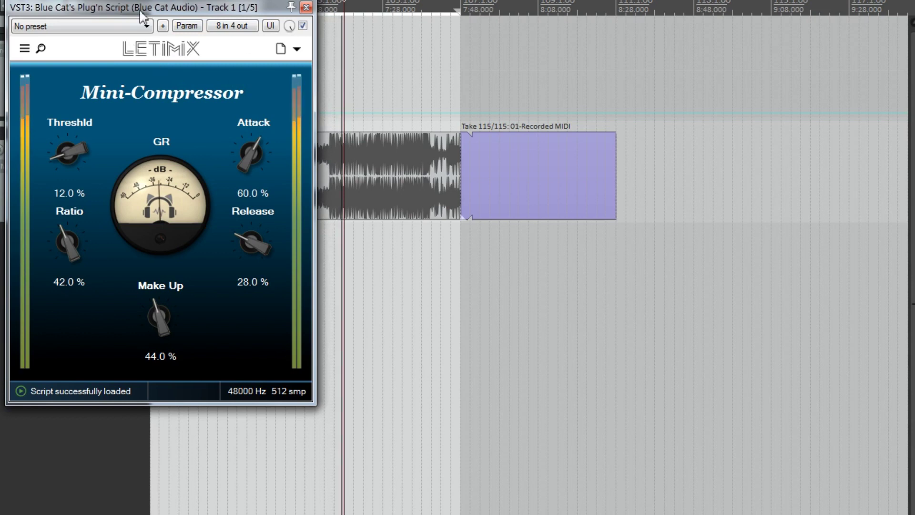
{"action": "left_click_drag", "start_coordinate": [144, 7], "coordinate": [161, 12]}
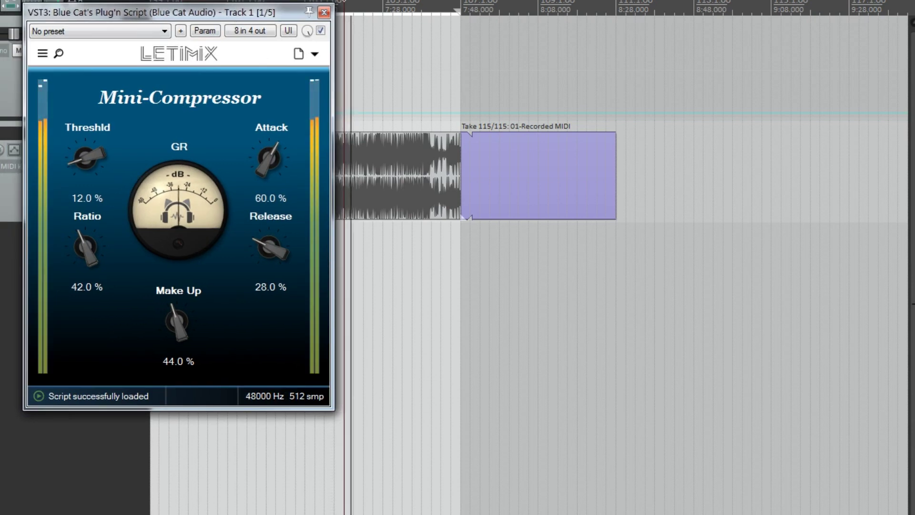
Close the logo's LAYER_STACK after the svg block and indent the svg lines one level.
{"action": "key", "text": "alt+Tab"}
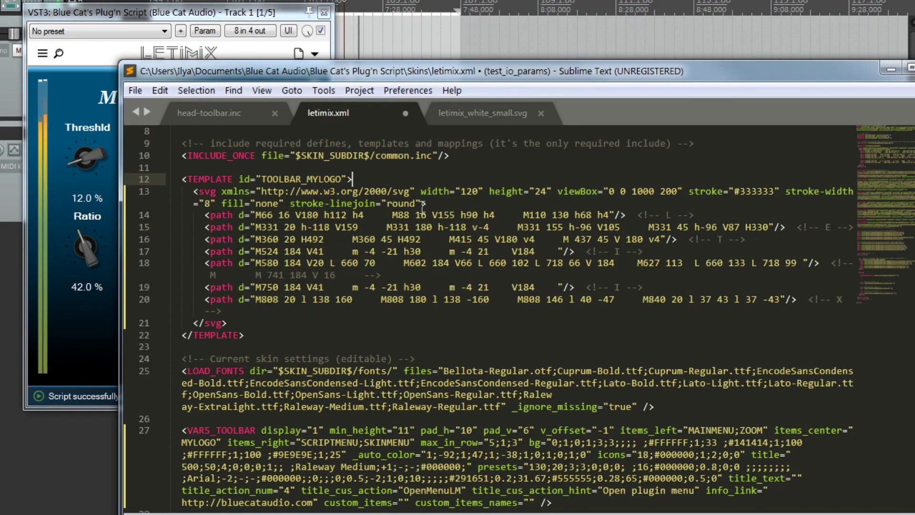
{"action": "key", "text": "Return"}
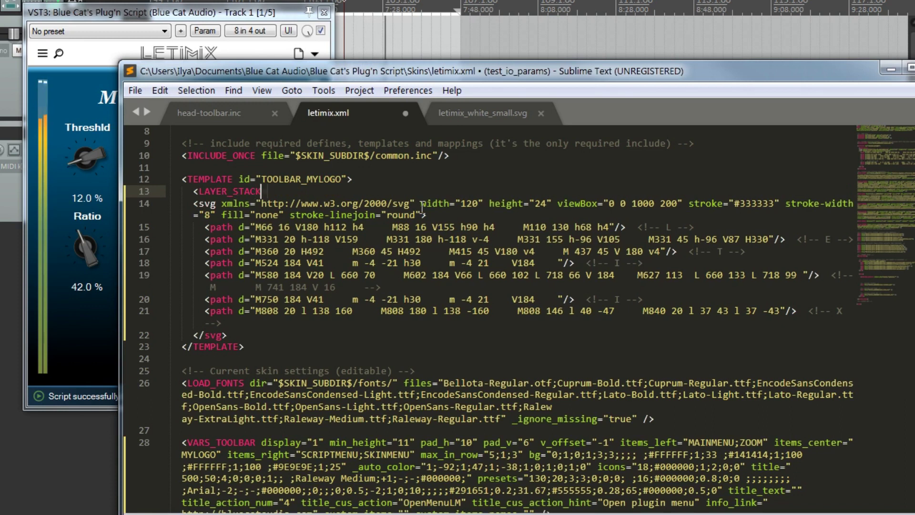
{"action": "left_click", "coordinate": [284, 349]}
{"action": "key", "text": "Up"}
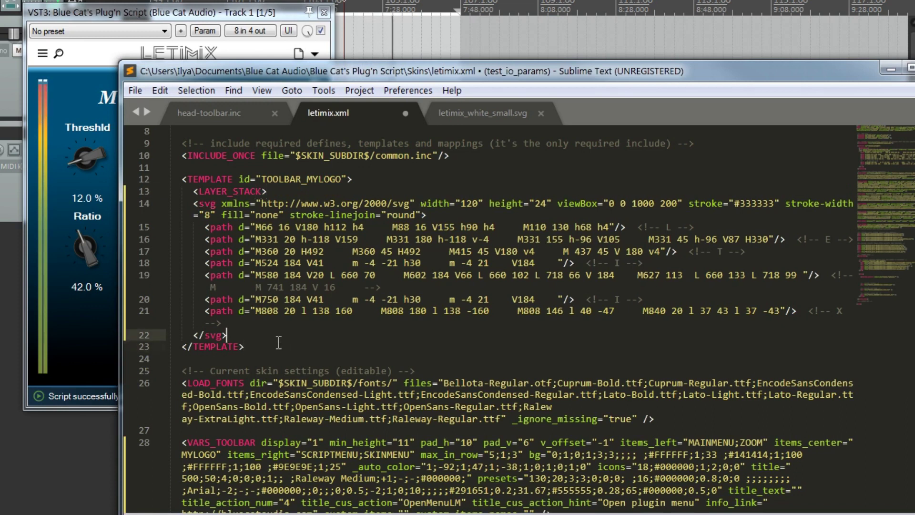
{"action": "key", "text": "Return"}
{"action": "type", "text": "</LAYER_STACK>"}
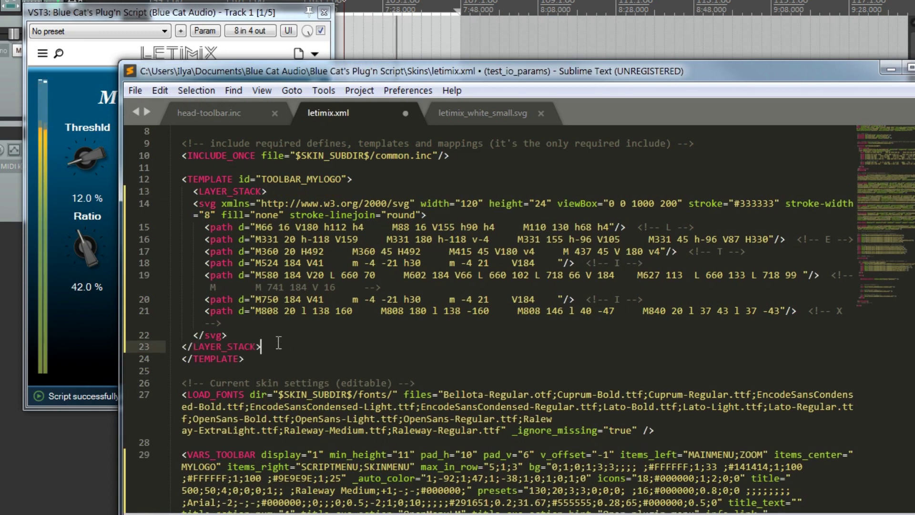
{"action": "left_click", "coordinate": [196, 207], "text": "shift"}
{"action": "key", "text": "Tab"}
{"action": "left_click", "coordinate": [305, 347]}
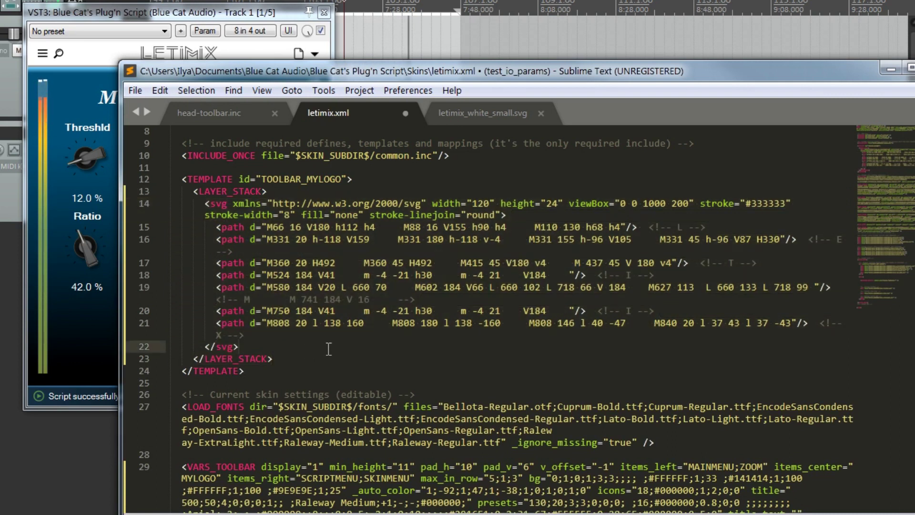
{"action": "key", "text": "Return"}
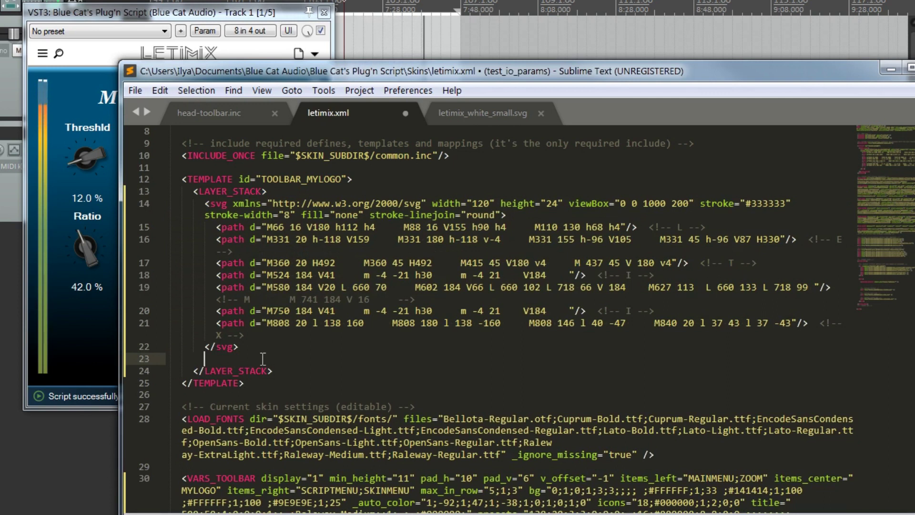
{"action": "type", "text": "<ON"}
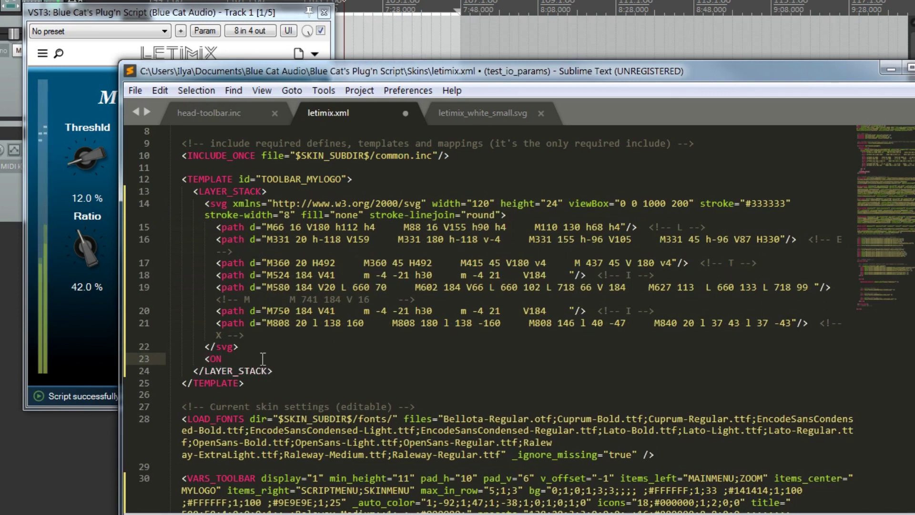
{"action": "type", "text": "CLICK ur"}
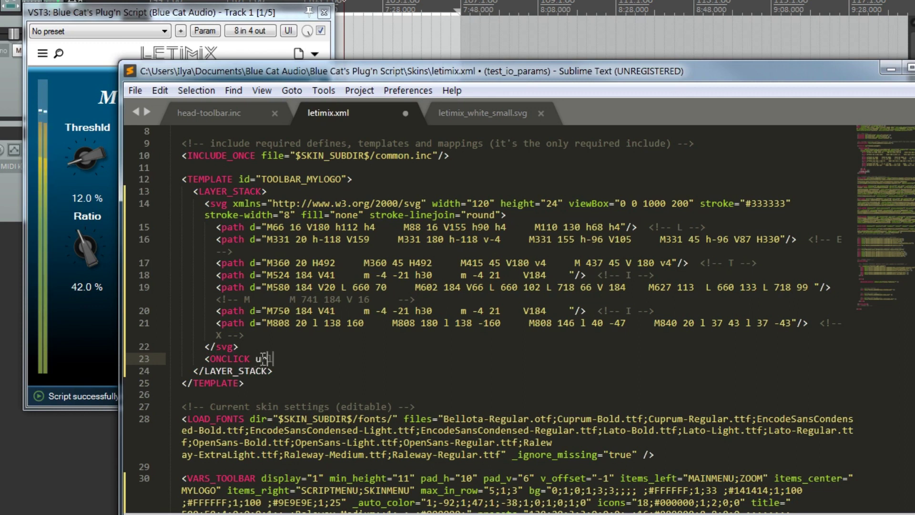
{"action": "type", "text": "l=\"http://le\" />"}
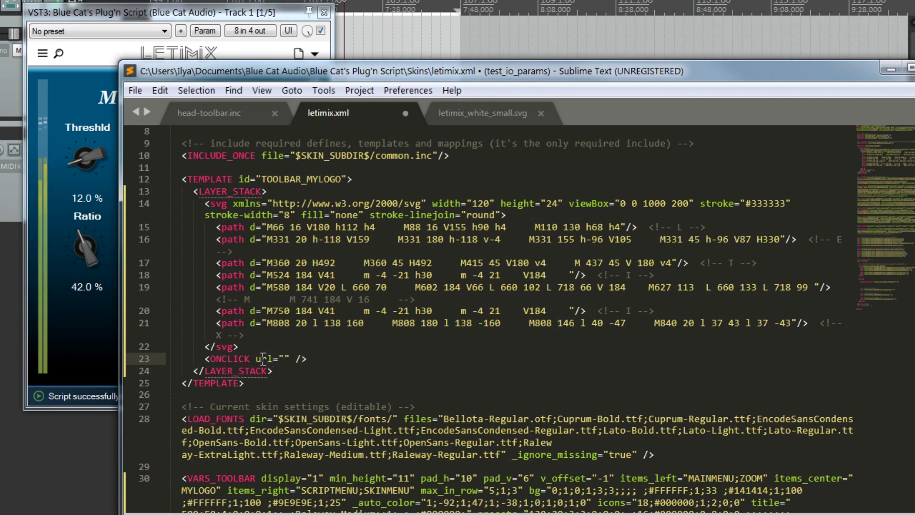
{"action": "key", "text": "Left"}
{"action": "key", "text": "Left"}
{"action": "key", "text": "Left"}
{"action": "key", "text": "Left"}
{"action": "type", "text": "http://letimix.com"}
{"action": "key", "text": "Right"}
{"action": "key", "text": "Right"}
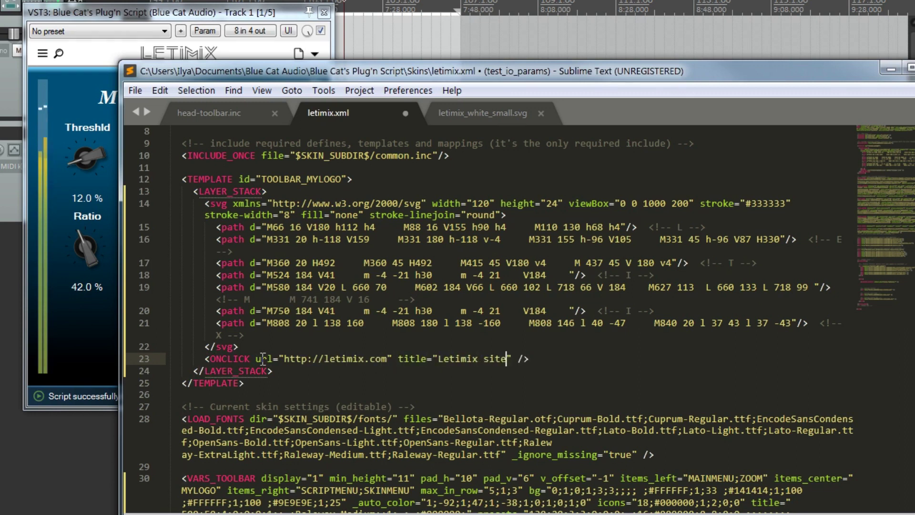
{"action": "key", "text": "ctrl+s"}
{"action": "left_click", "coordinate": [315, 54]}
{"action": "left_click", "coordinate": [365, 129]}
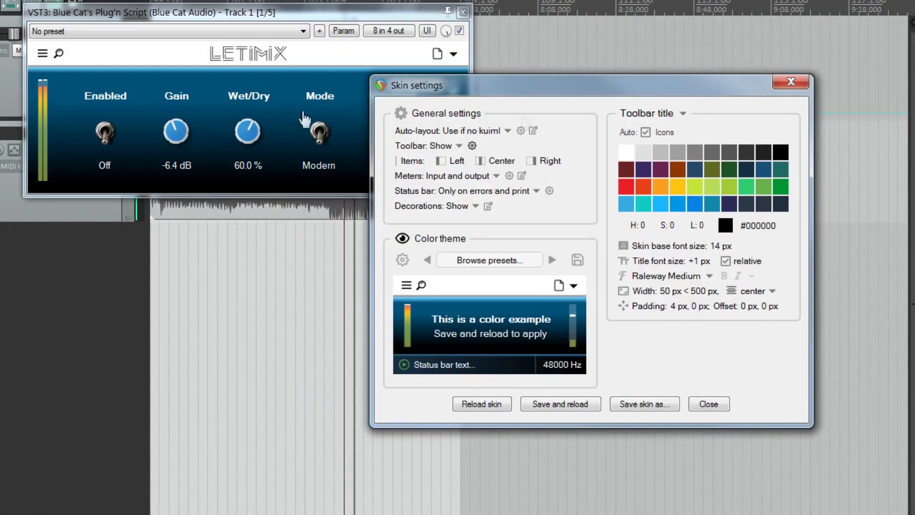
Review the toolbar centre items and set custom_items to MYLOGO;MYLOGO2 in letimix.xml.
{"action": "left_click", "coordinate": [501, 162]}
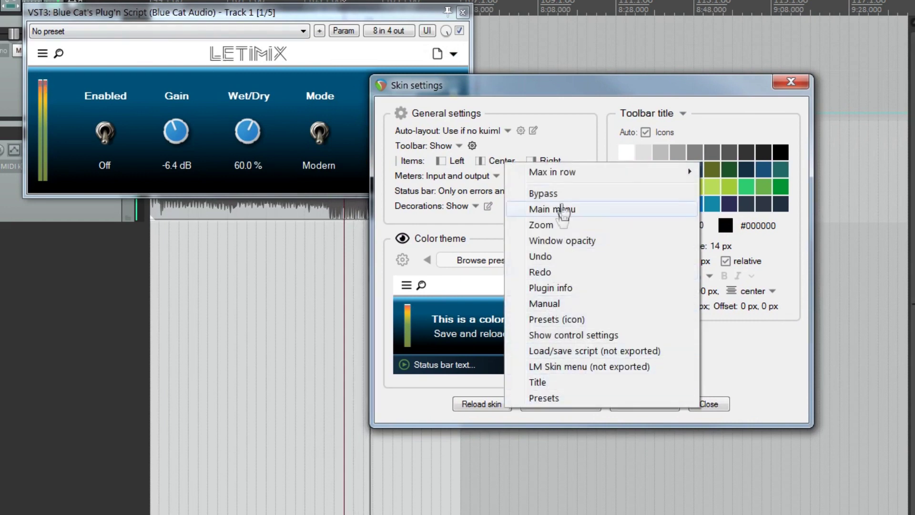
{"action": "left_click", "coordinate": [569, 288]}
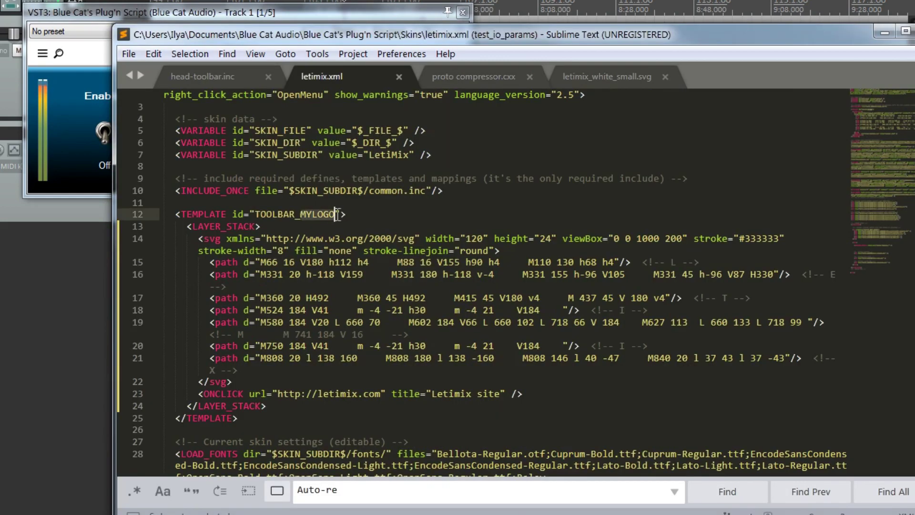
{"action": "scroll", "coordinate": [464, 267], "scroll_direction": "down", "scroll_amount": 2}
{"action": "scroll", "coordinate": [463, 267], "scroll_direction": "down", "scroll_amount": 3}
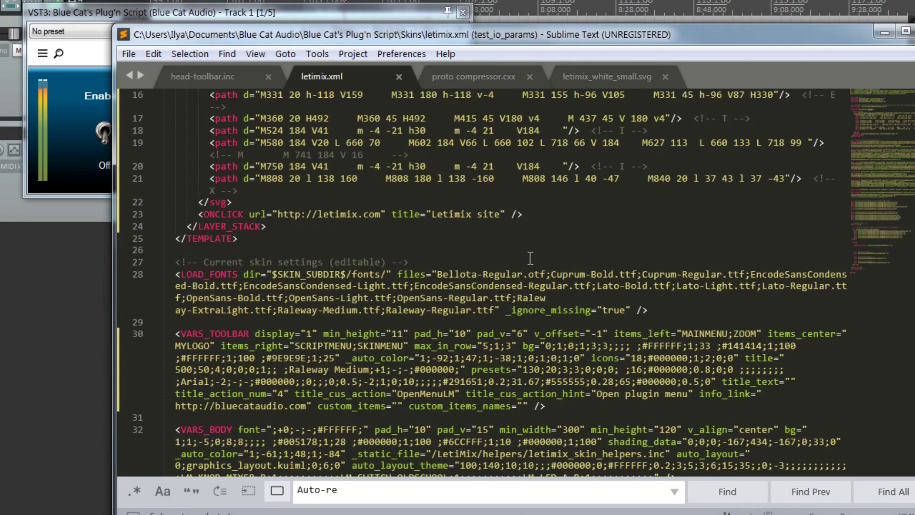
{"action": "scroll", "coordinate": [528, 291], "scroll_direction": "down", "scroll_amount": 1}
{"action": "key", "text": "ctrl+v"}
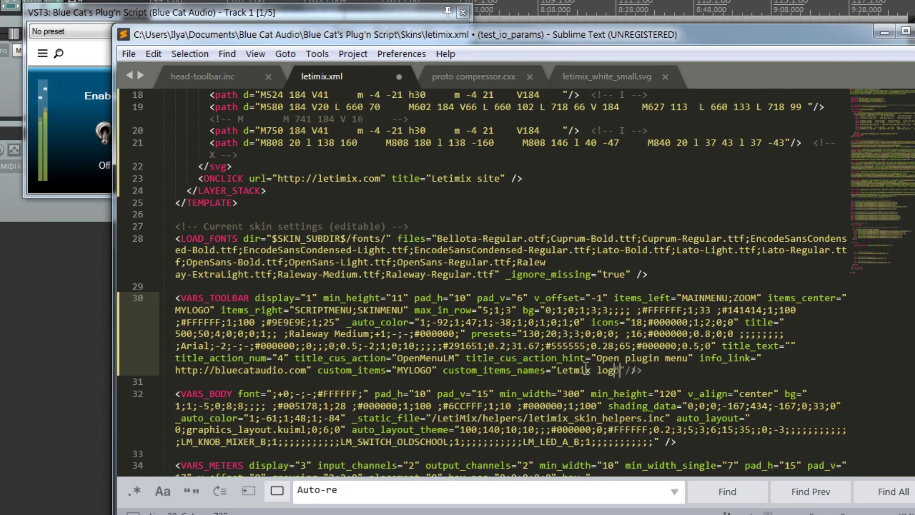
{"action": "type", "text": ";"}
{"action": "key", "text": "ctrl+v"}
{"action": "type", "text": "2"}
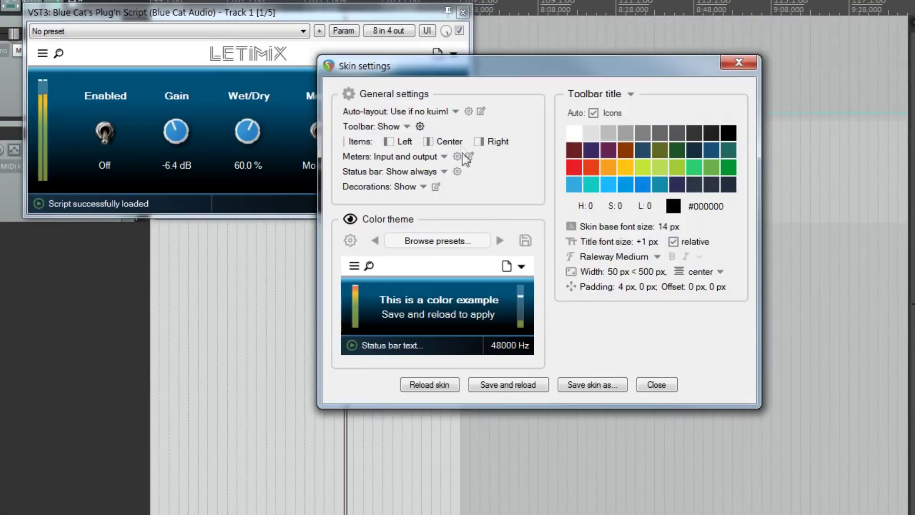
Toggle Logo2 and the Letmix logo in the toolbar centre items menu.
{"action": "left_click", "coordinate": [455, 139]}
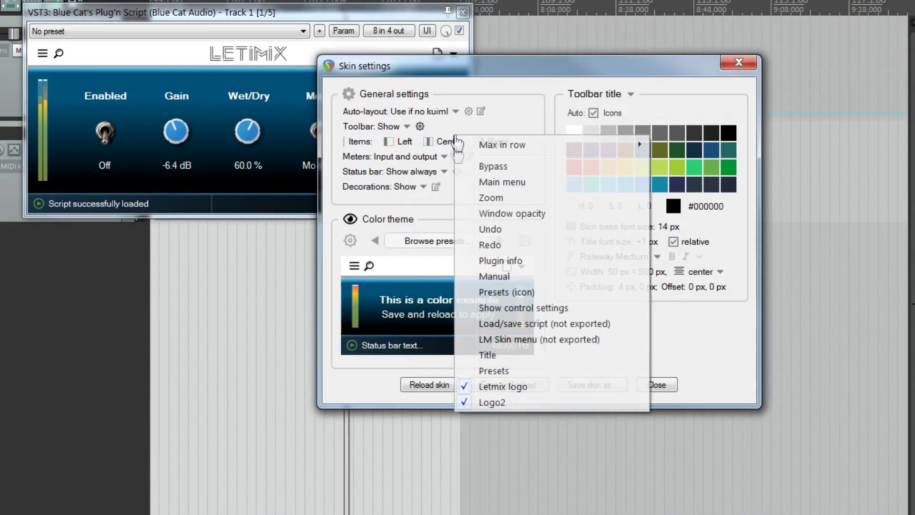
{"action": "left_click", "coordinate": [512, 406]}
{"action": "left_click", "coordinate": [456, 139]}
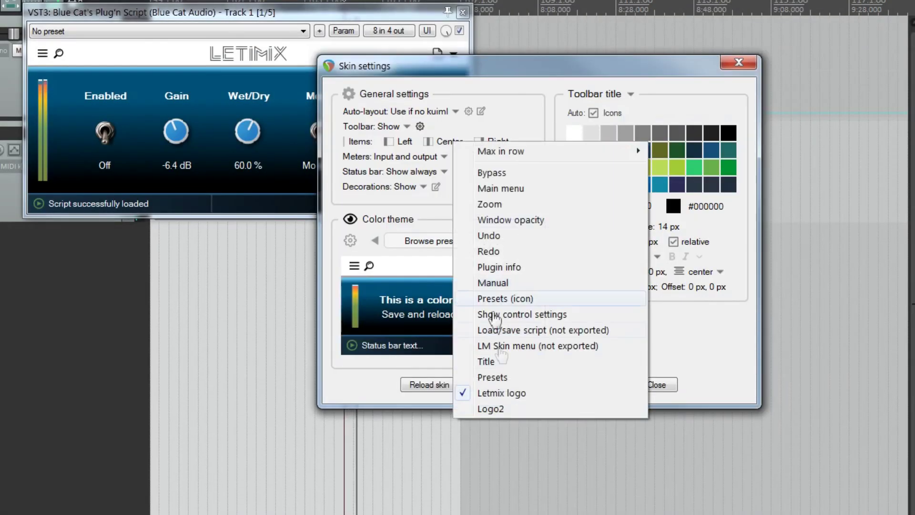
{"action": "left_click", "coordinate": [502, 387]}
{"action": "left_click", "coordinate": [458, 142]}
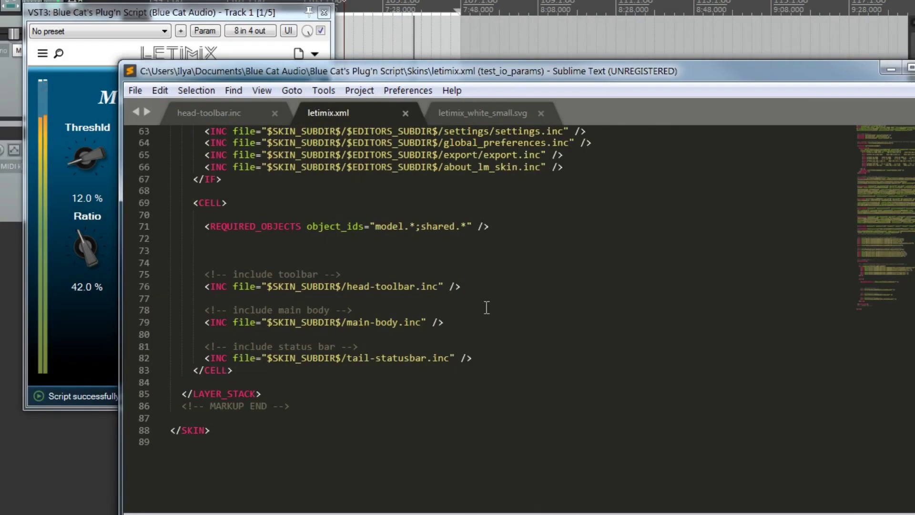
Delete the head-toolbar.inc include line from letimix.xml.
{"action": "left_click", "coordinate": [199, 286]}
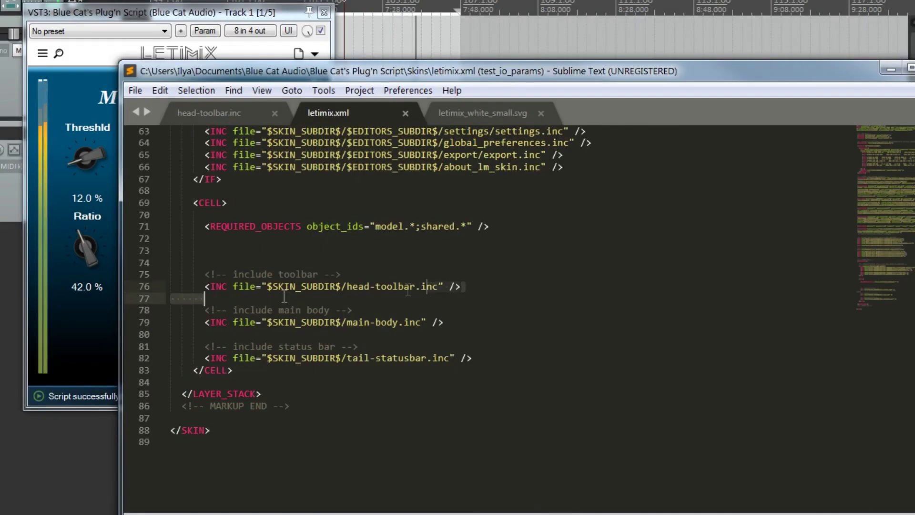
{"action": "key", "text": "shift+End"}
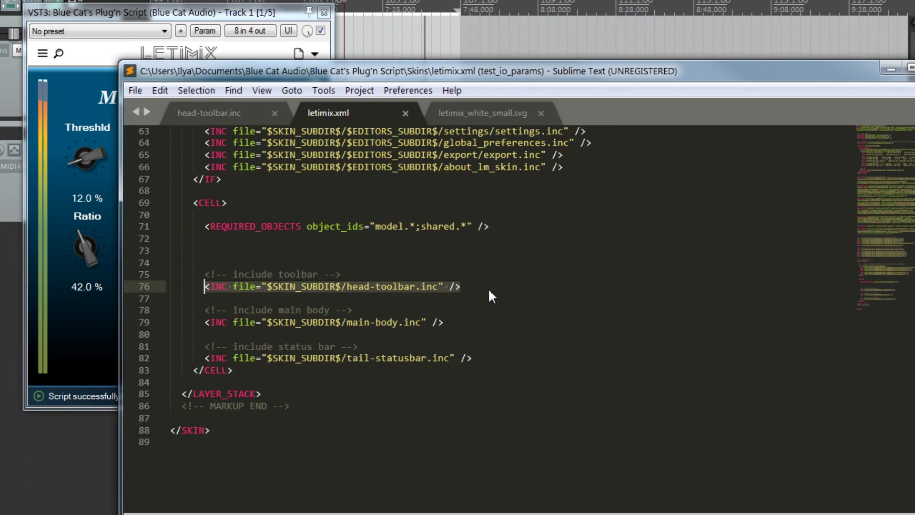
{"action": "key", "text": "BackSpace"}
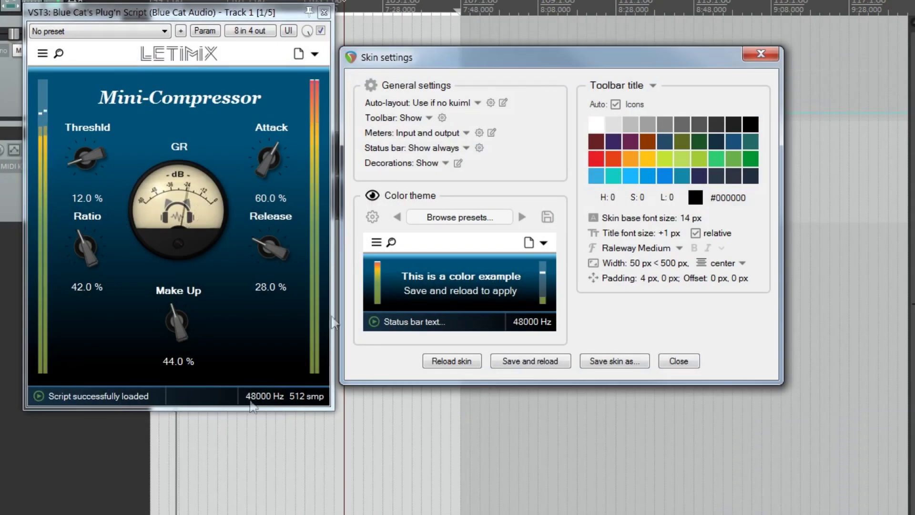
Compare the status bar hidden versus always shown.
{"action": "left_click", "coordinate": [444, 149]}
{"action": "left_click", "coordinate": [453, 156]}
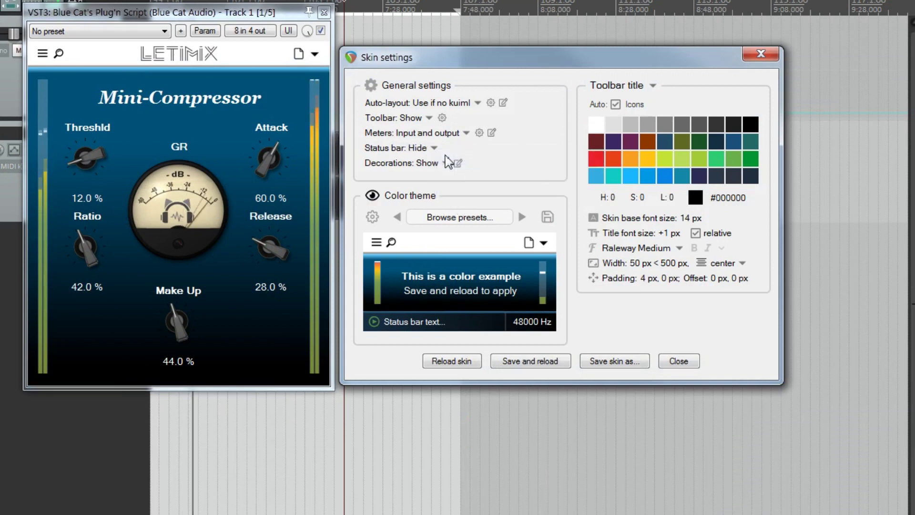
{"action": "left_click", "coordinate": [433, 148]}
{"action": "left_click", "coordinate": [458, 189]}
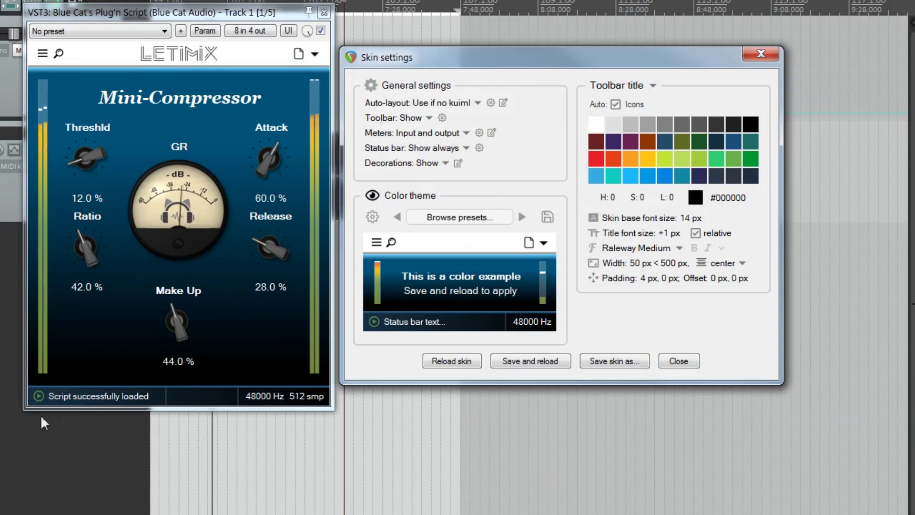
{"action": "mouse_move", "coordinate": [95, 403]}
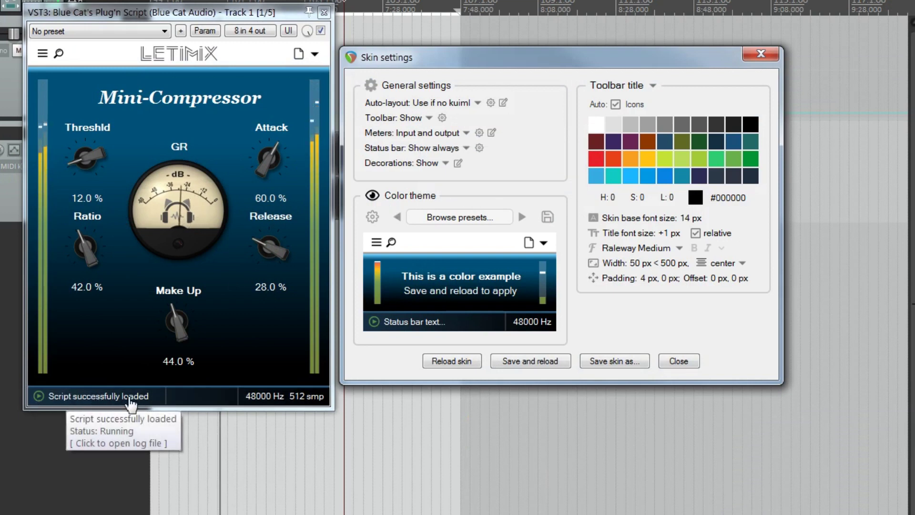
Set the status bar to Only on errors and print, then open the proto compressor script.
{"action": "left_click", "coordinate": [466, 148]}
{"action": "left_click", "coordinate": [457, 156]}
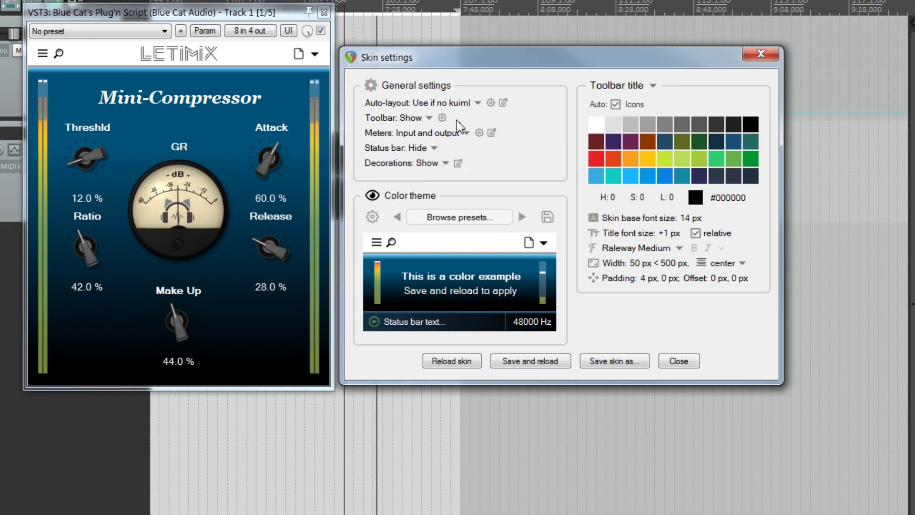
{"action": "left_click", "coordinate": [420, 148]}
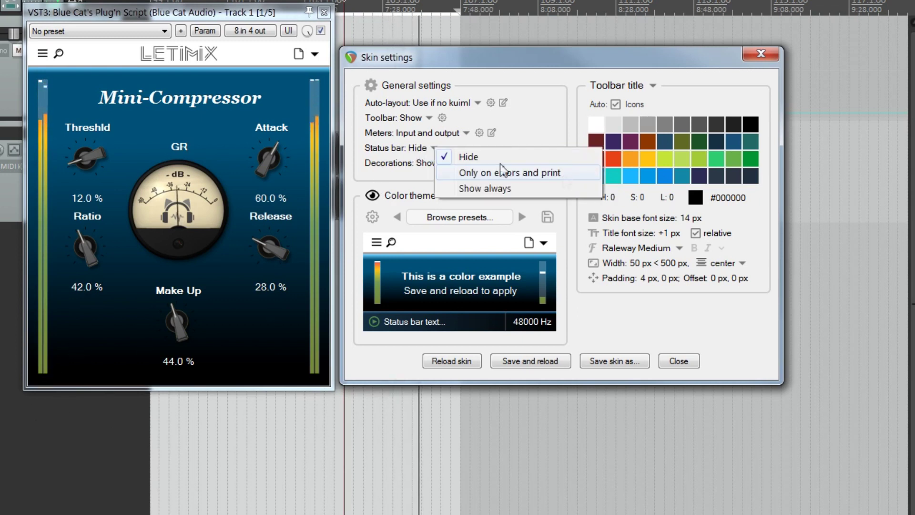
{"action": "left_click", "coordinate": [503, 173]}
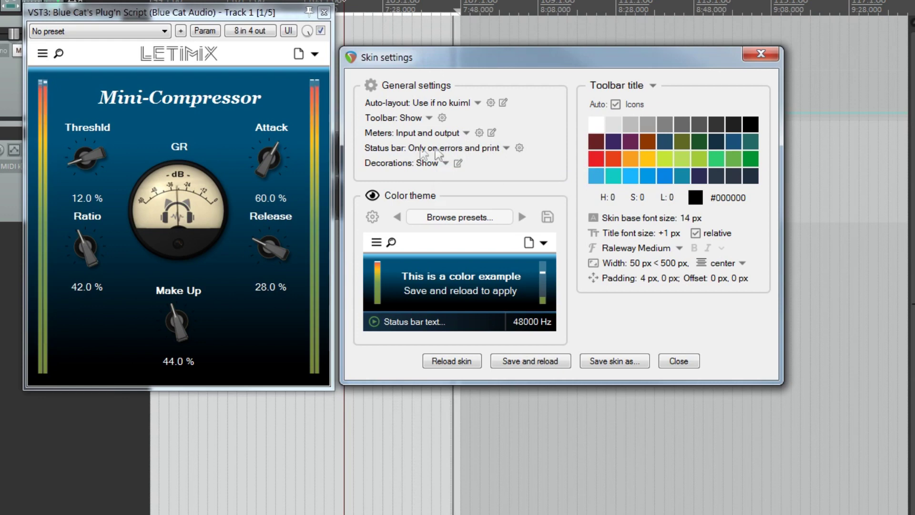
{"action": "left_click", "coordinate": [299, 53]}
{"action": "mouse_move", "coordinate": [353, 78]}
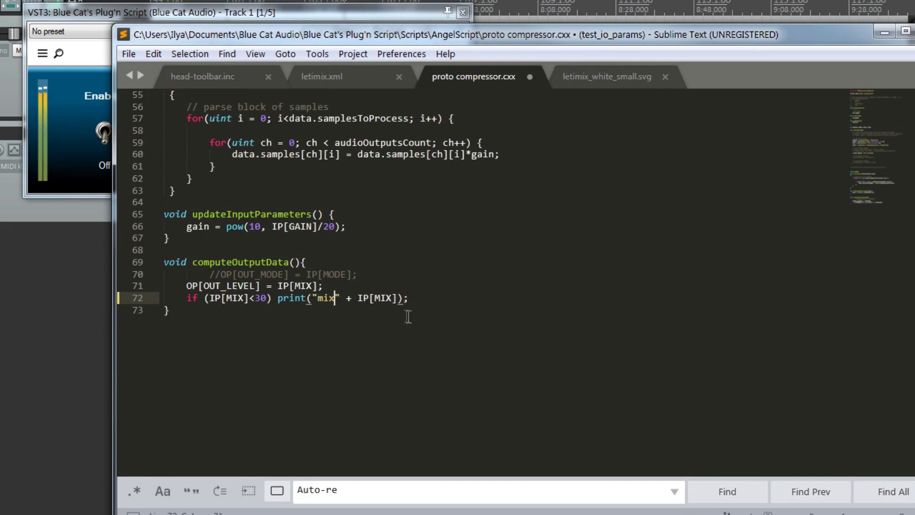
Save the print("mix: " + IP[MIX]) change, reload, and lower Wet/Dry to 20% to show 'mix: 20'.
{"action": "key", "text": "ctrl+s"}
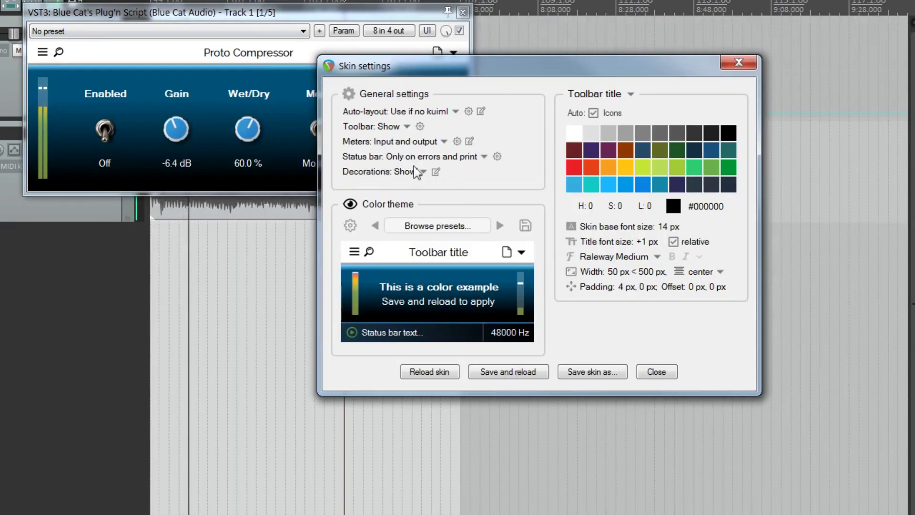
{"action": "left_click", "coordinate": [517, 376]}
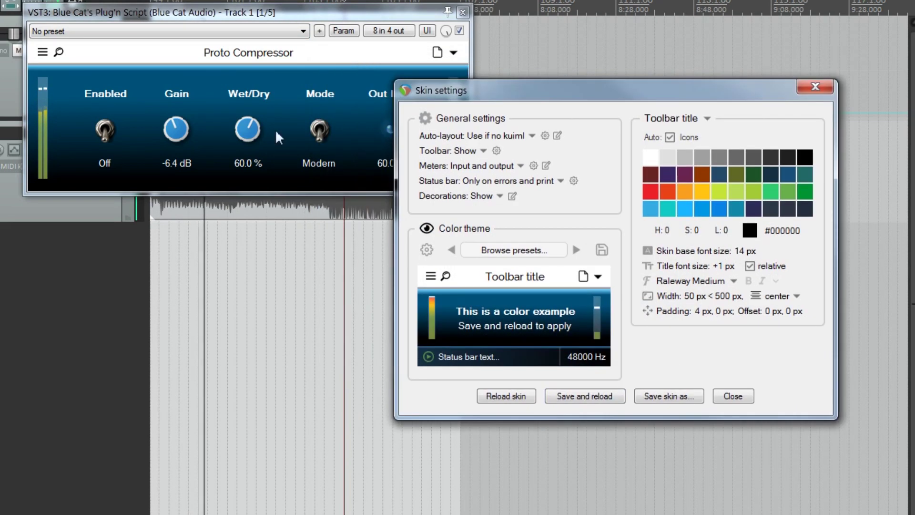
{"action": "left_click_drag", "start_coordinate": [247, 137], "coordinate": [253, 183]}
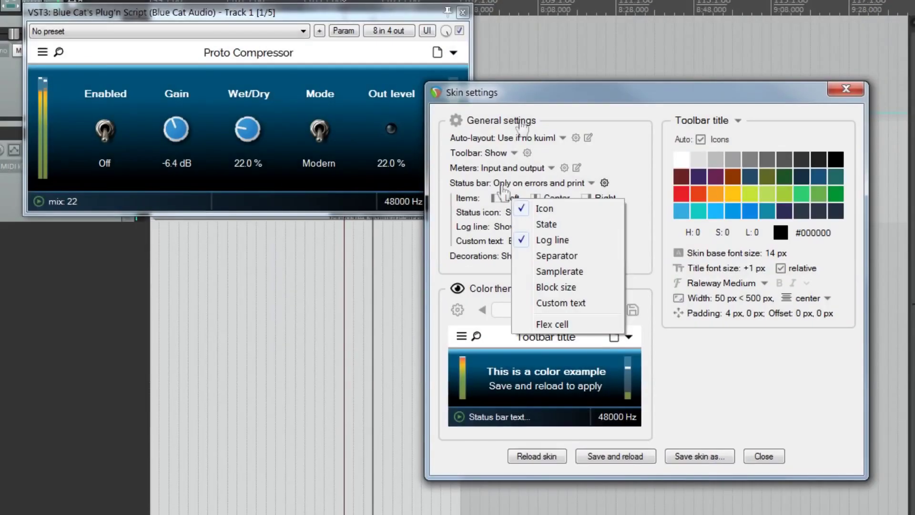
Remove Samplerate and Block size from the status bar's left items.
{"action": "left_click", "coordinate": [513, 202]}
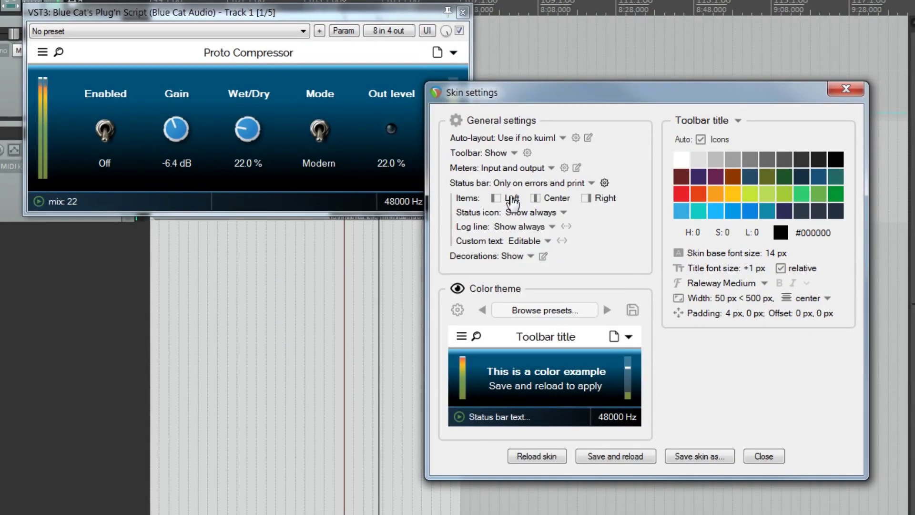
{"action": "left_click", "coordinate": [512, 199]}
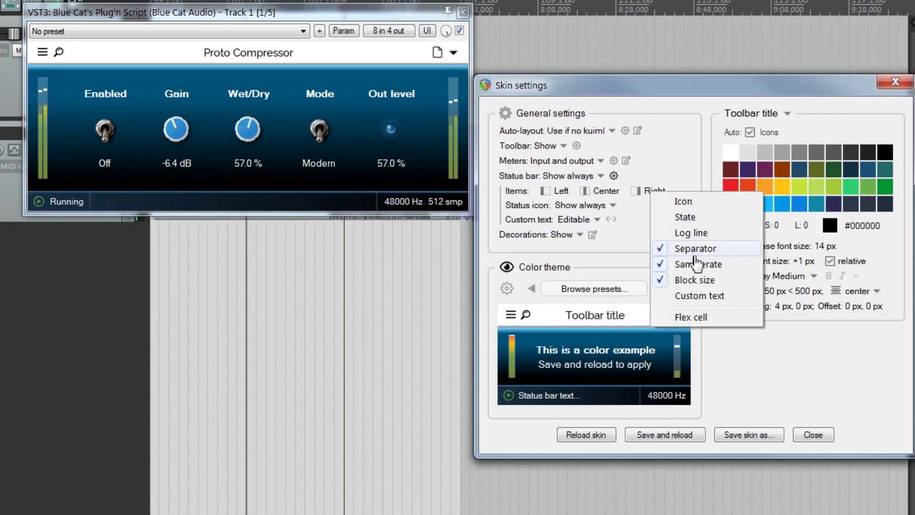
{"action": "left_click", "coordinate": [720, 265]}
{"action": "left_click", "coordinate": [660, 192]}
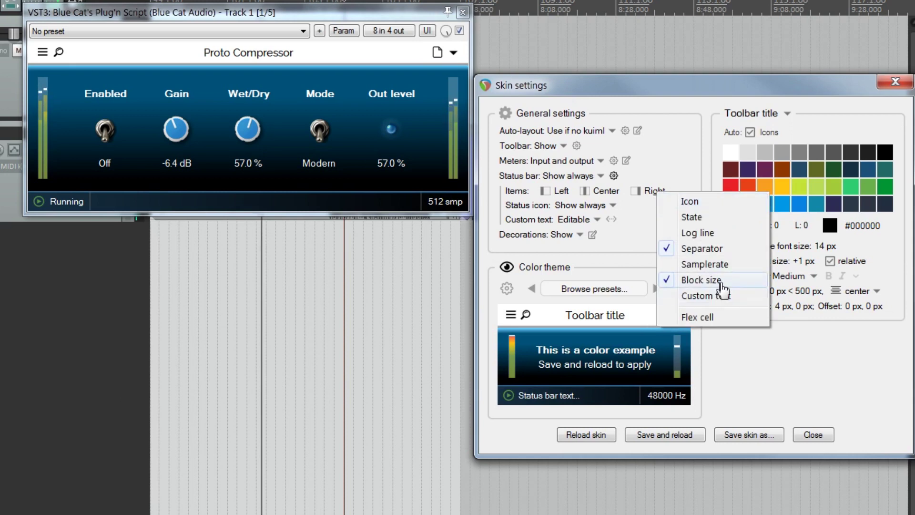
{"action": "left_click", "coordinate": [721, 281]}
{"action": "left_click", "coordinate": [661, 198]}
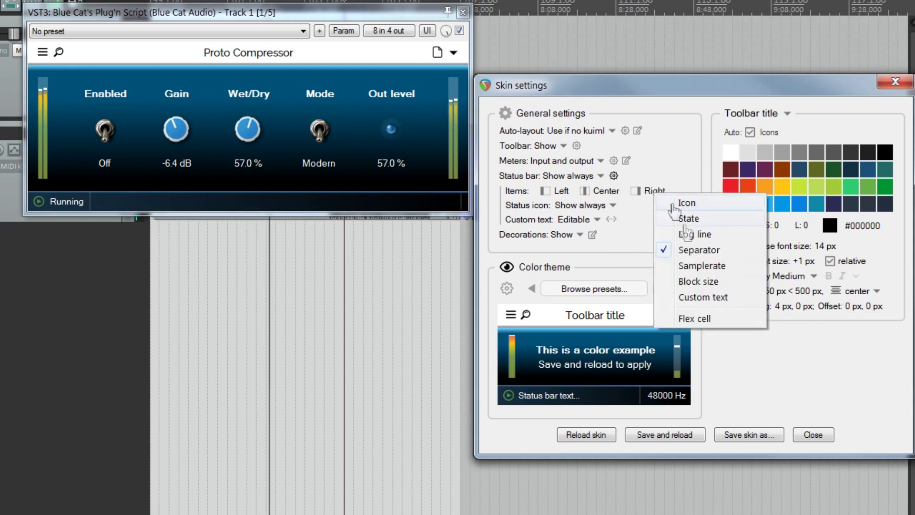
{"action": "left_click", "coordinate": [578, 94]}
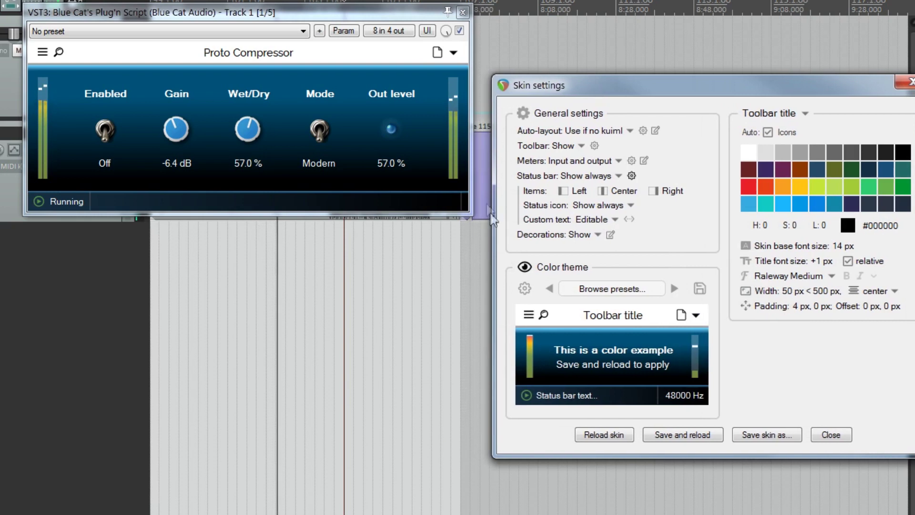
{"action": "left_click_drag", "start_coordinate": [577, 94], "coordinate": [532, 108]}
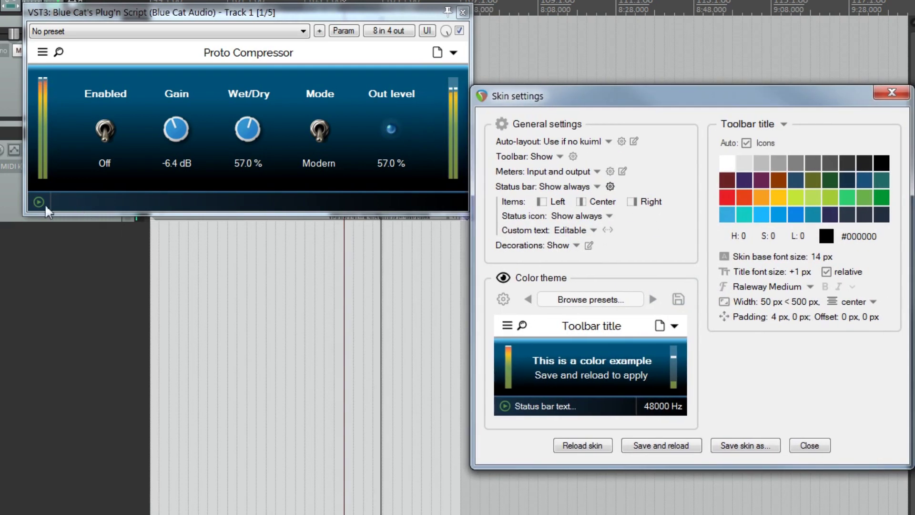
{"action": "left_click_drag", "start_coordinate": [635, 105], "coordinate": [540, 107]}
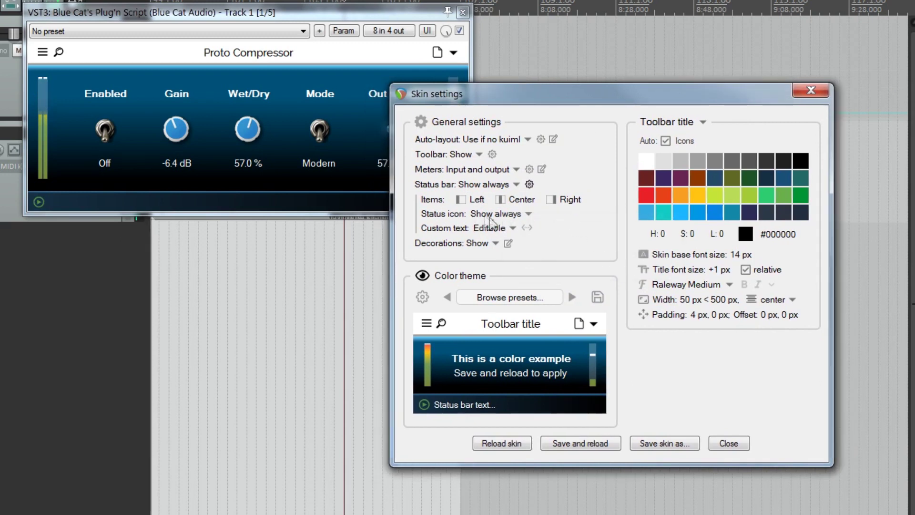
Try the status icon on errors only, then restore it to show always.
{"action": "left_click", "coordinate": [499, 216]}
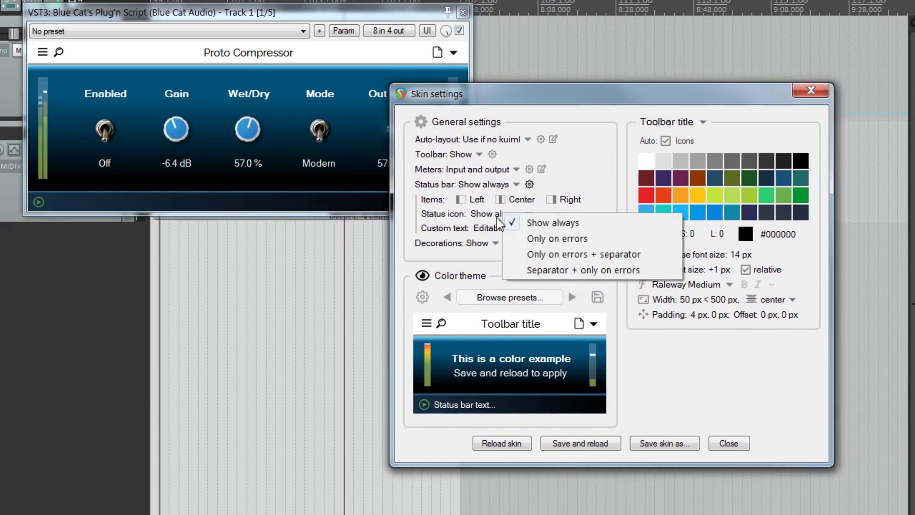
{"action": "left_click", "coordinate": [545, 241]}
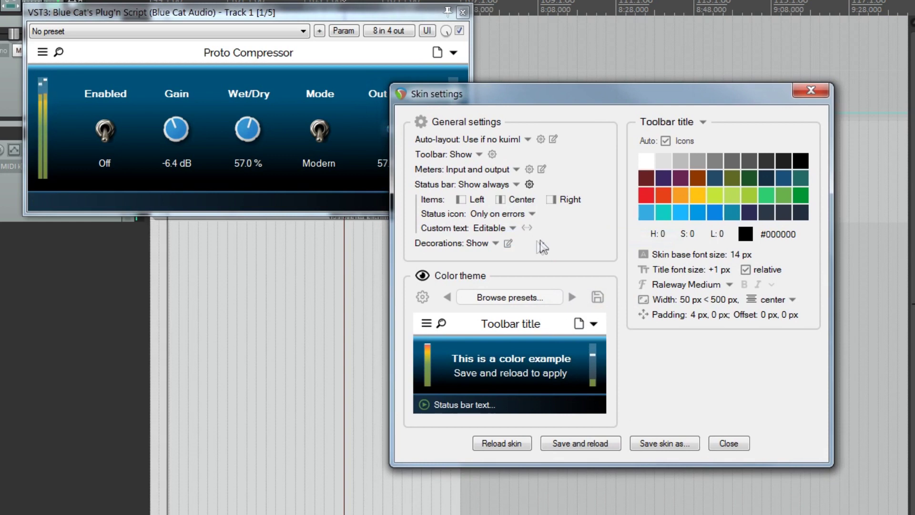
{"action": "left_click", "coordinate": [513, 216]}
{"action": "left_click", "coordinate": [515, 216]}
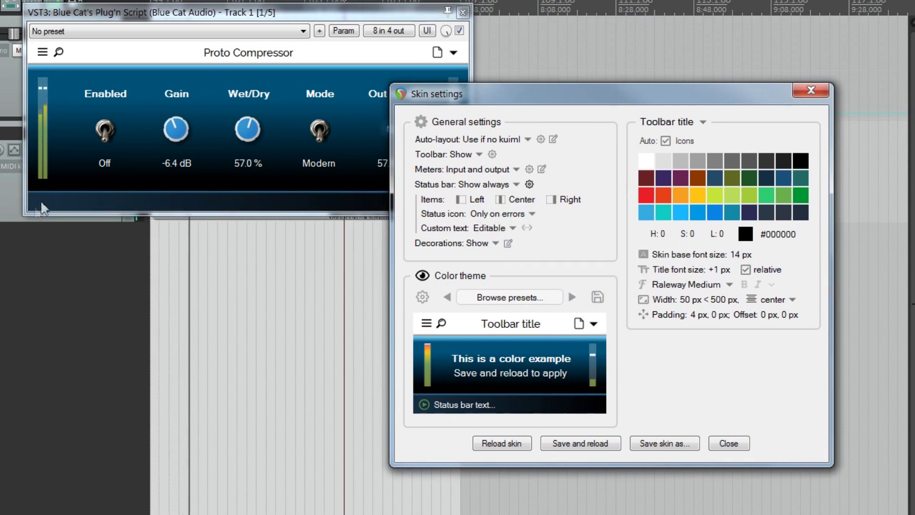
{"action": "left_click", "coordinate": [524, 214]}
{"action": "left_click", "coordinate": [551, 221]}
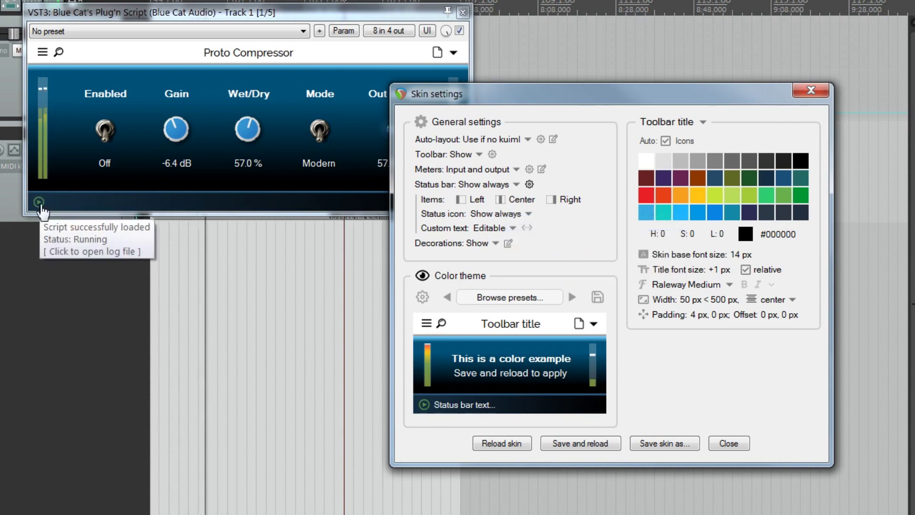
{"action": "left_click", "coordinate": [37, 204]}
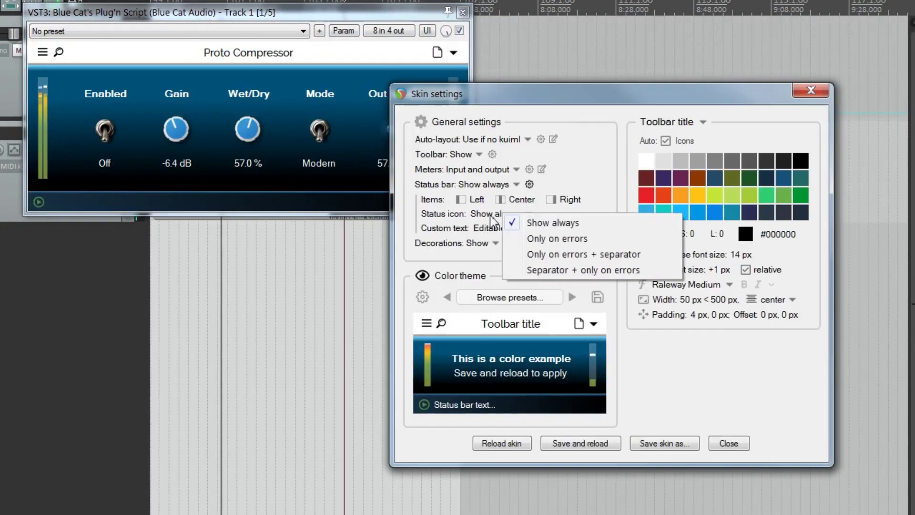
{"action": "left_click", "coordinate": [543, 221]}
Add a Log line to the status bar set to 'Separator + only errors/print'.
{"action": "left_click", "coordinate": [499, 199]}
{"action": "left_click", "coordinate": [514, 242]}
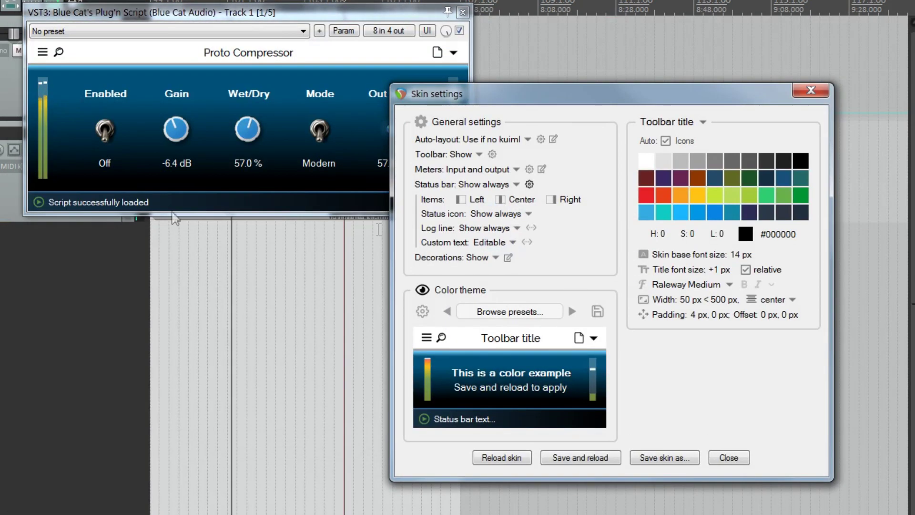
{"action": "left_click", "coordinate": [480, 231]}
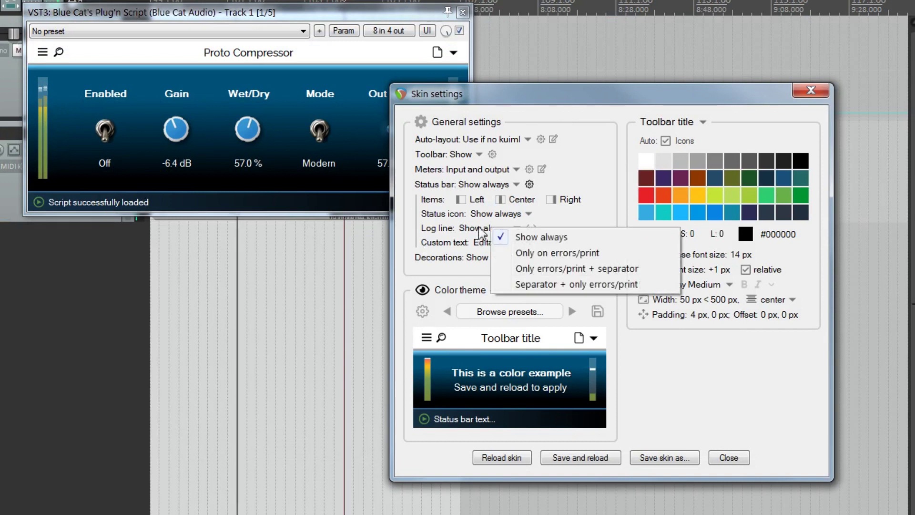
{"action": "left_click", "coordinate": [539, 253]}
{"action": "left_click", "coordinate": [502, 230]}
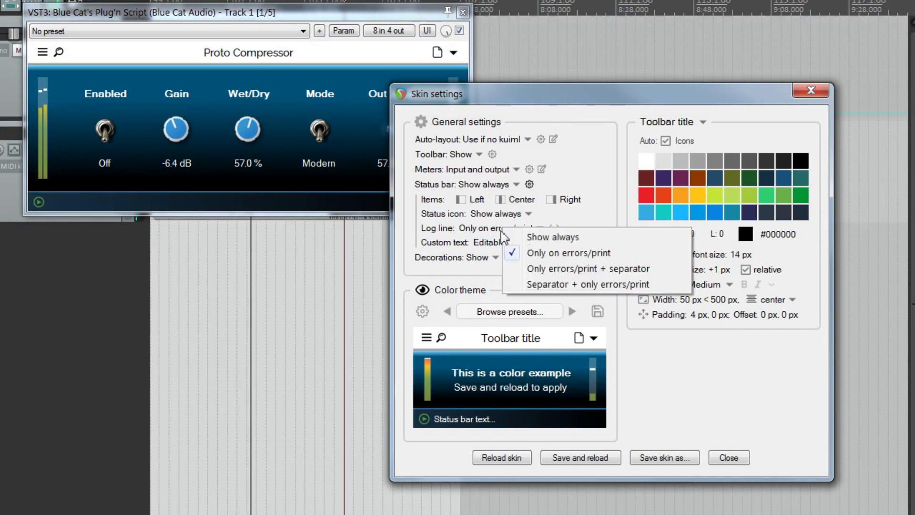
{"action": "left_click", "coordinate": [549, 284]}
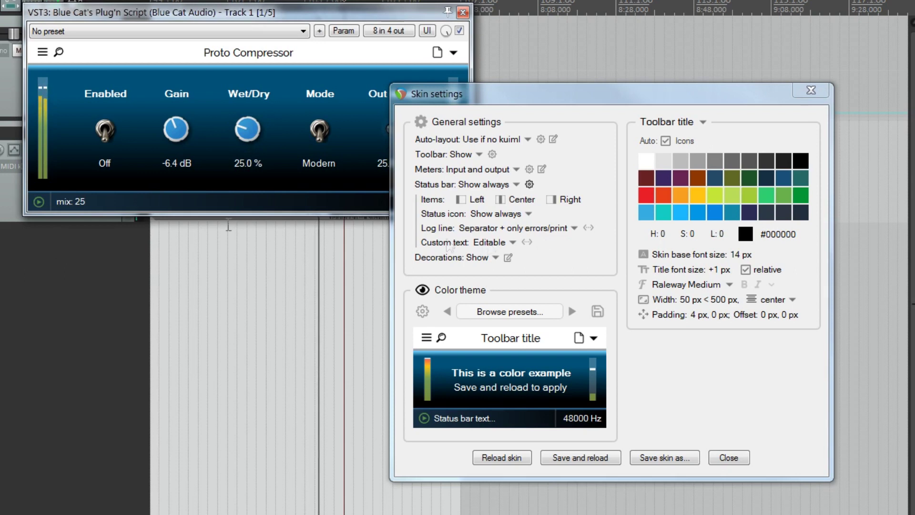
{"action": "left_click", "coordinate": [522, 200]}
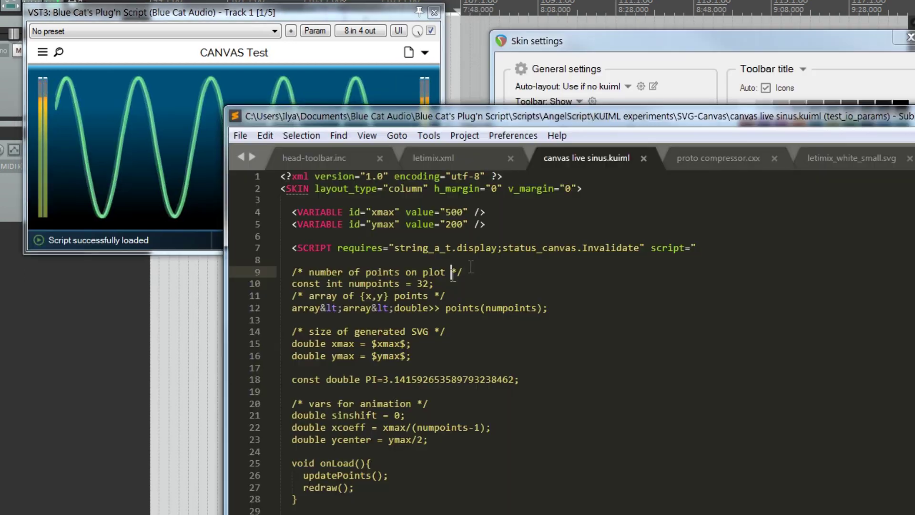
Add a status("hello:" + c) line in the curve loop of canvas live sinus.kuiml and save.
{"action": "scroll", "coordinate": [477, 267], "scroll_direction": "down", "scroll_amount": 14}
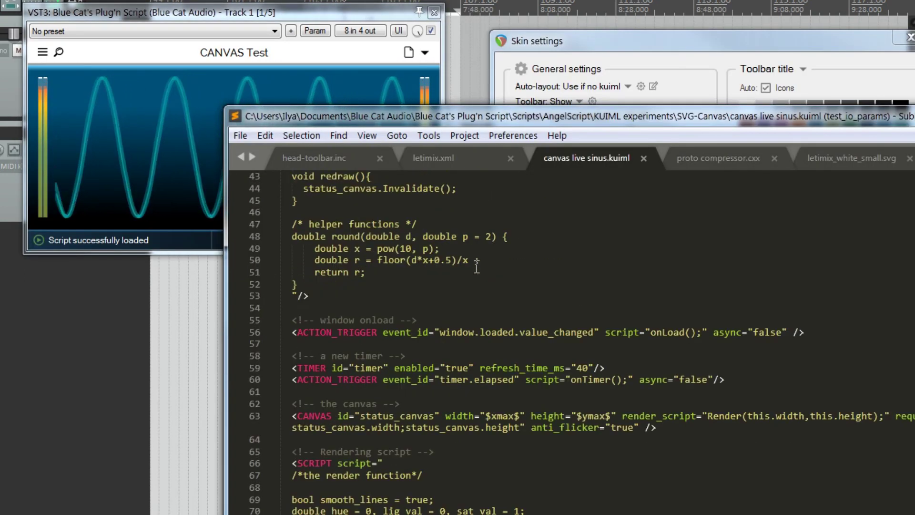
{"action": "scroll", "coordinate": [477, 267], "scroll_direction": "down", "scroll_amount": 14}
{"action": "scroll", "coordinate": [477, 267], "scroll_direction": "up", "scroll_amount": 2}
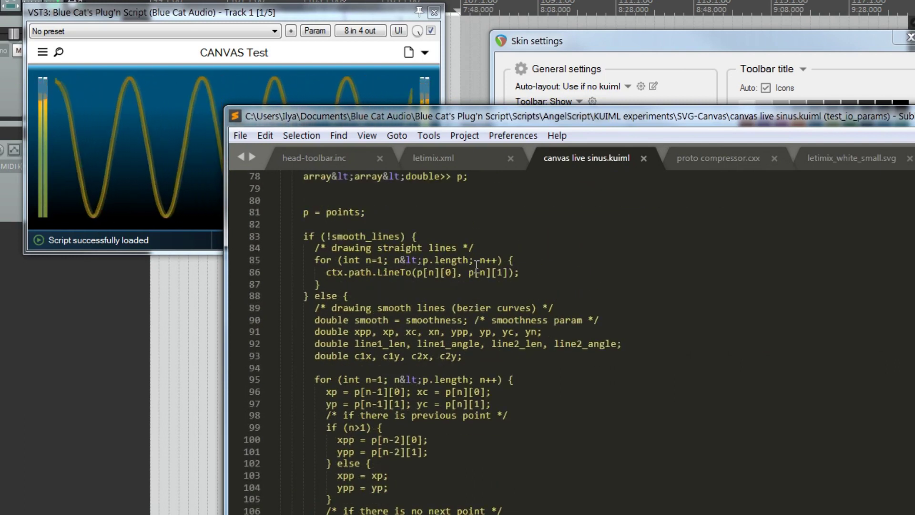
{"action": "scroll", "coordinate": [477, 267], "scroll_direction": "up", "scroll_amount": 2}
{"action": "scroll", "coordinate": [477, 267], "scroll_direction": "down", "scroll_amount": 1}
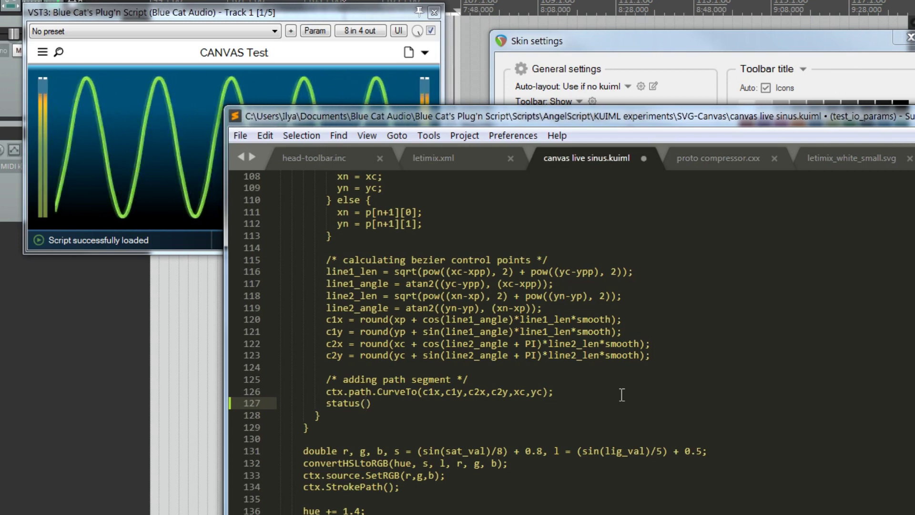
{"action": "scroll", "coordinate": [622, 395], "scroll_direction": "down", "scroll_amount": 2}
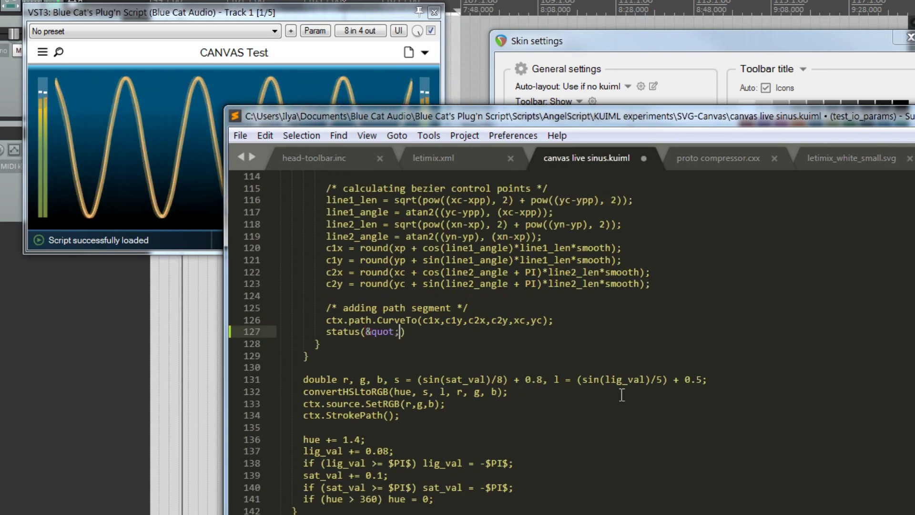
{"action": "type", "text": "&quot;\"\""}
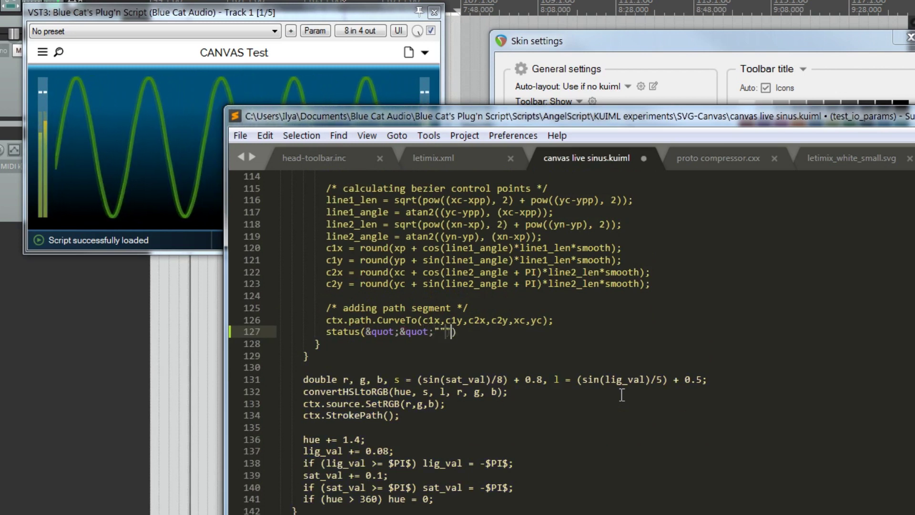
{"action": "key", "text": "BackSpace"}
{"action": "key", "text": "BackSpace"}
{"action": "key", "text": "End"}
{"action": "type", "text": ";"}
{"action": "key", "text": "Left"}
{"action": "key", "text": "Left"}
{"action": "key", "text": "Left"}
{"action": "key", "text": "Left"}
{"action": "key", "text": "Left"}
{"action": "key", "text": "Left"}
{"action": "key", "text": "Left"}
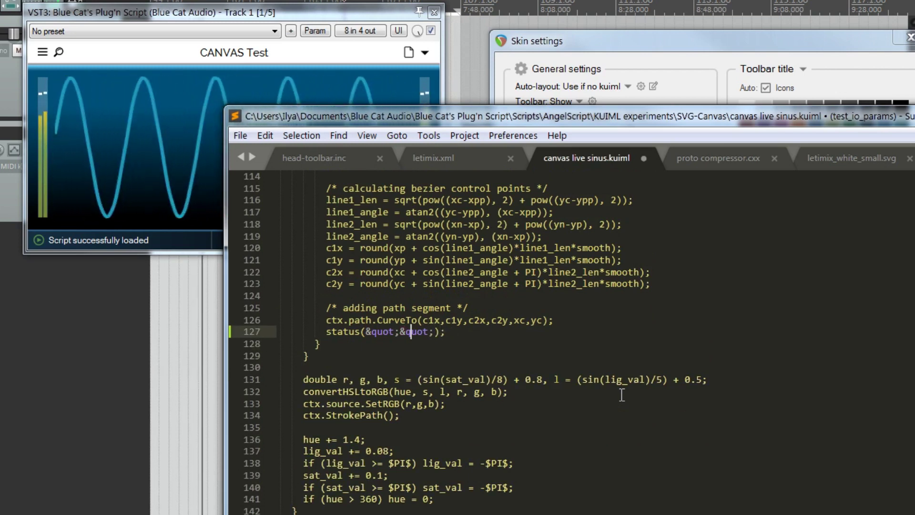
{"action": "key", "text": "Left"}
{"action": "type", "text": "hello:"}
{"action": "key", "text": "Right"}
{"action": "key", "text": "Right"}
{"action": "key", "text": "Right"}
{"action": "key", "text": "Right"}
{"action": "key", "text": "Right"}
{"action": "key", "text": "Right"}
{"action": "type", "text": "+ c"}
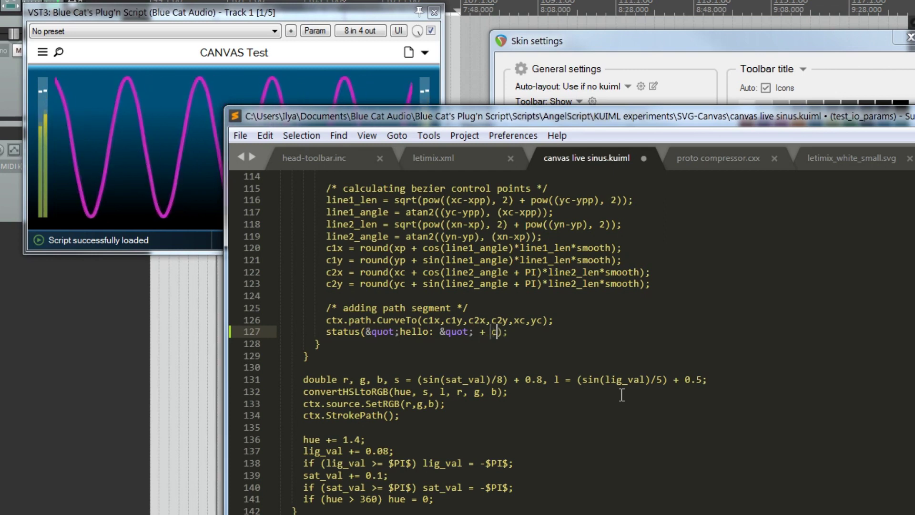
{"action": "key", "text": "ctrl+s"}
Move the status line out of the loop to just below the hue reset line.
{"action": "left_click", "coordinate": [264, 57]}
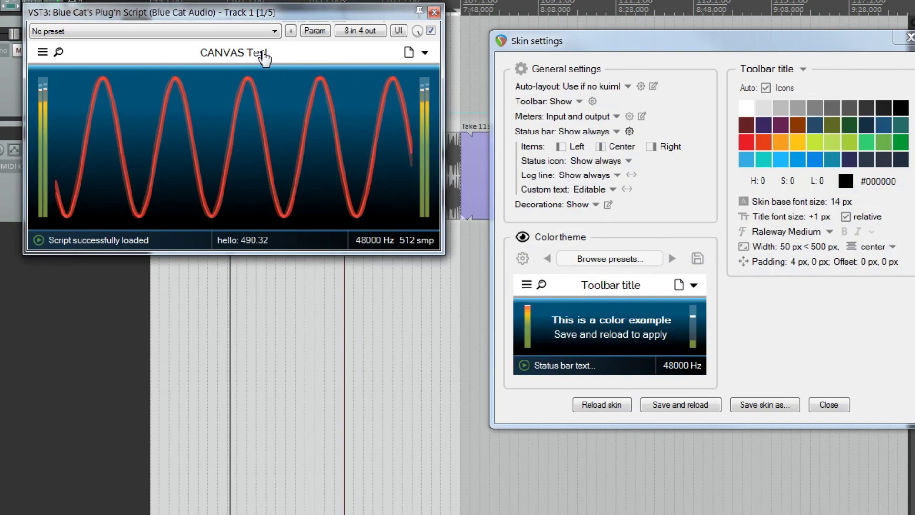
{"action": "key", "text": "alt+Tab"}
{"action": "key", "text": "ctrl+x"}
{"action": "left_click", "coordinate": [492, 460]}
{"action": "key", "text": "Return"}
{"action": "key", "text": "Return"}
{"action": "key", "text": "ctrl+v"}
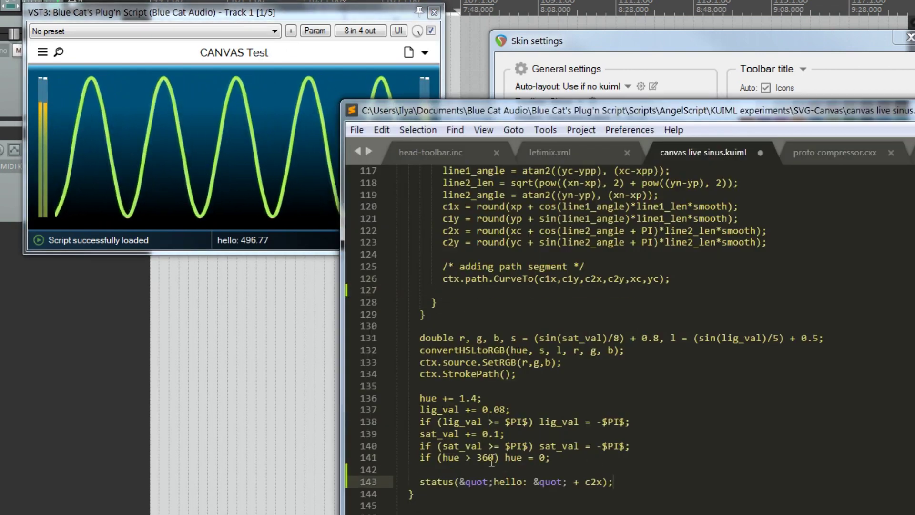
Change it to status("hue: " + hue), save, and check the hue reading in the plugin.
{"action": "double_click", "coordinate": [508, 482]}
{"action": "type", "text": "hue"}
{"action": "double_click", "coordinate": [585, 482]}
{"action": "type", "text": "hue"}
{"action": "key", "text": "ctrl+s"}
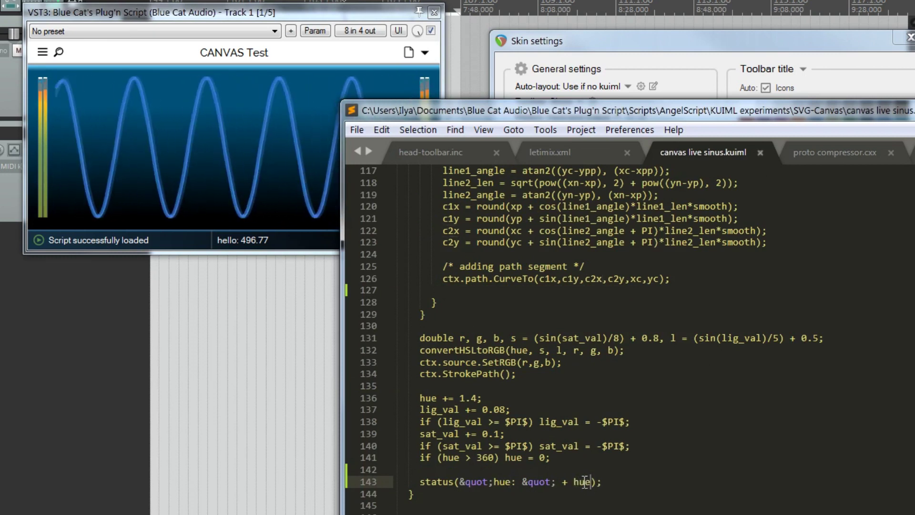
{"action": "left_click", "coordinate": [265, 56]}
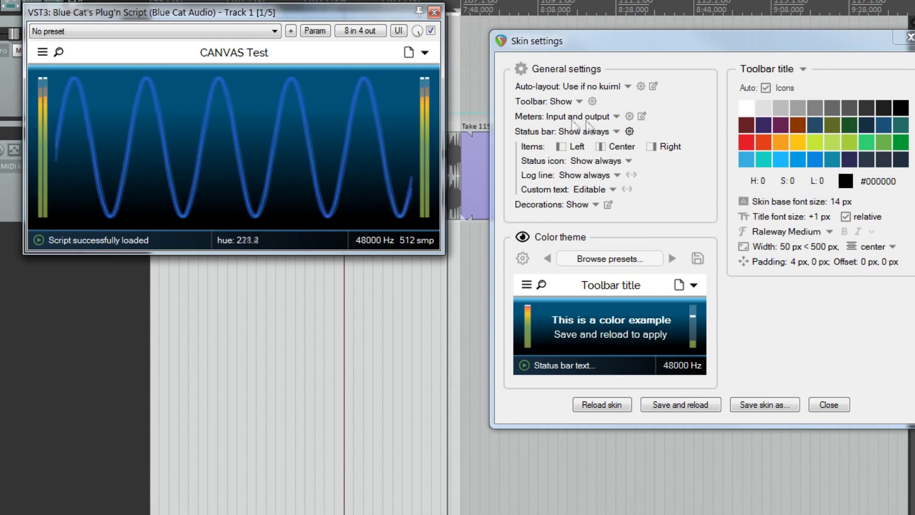
{"action": "left_click", "coordinate": [630, 131]}
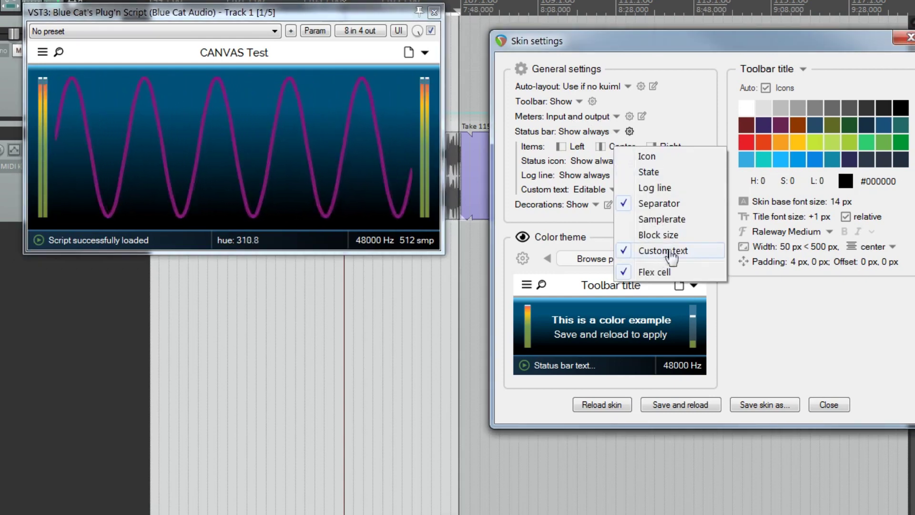
Copy the TOOLBAR_MYLOGO template's opening lines and paste them below the logo template.
{"action": "key", "text": "alt+Tab"}
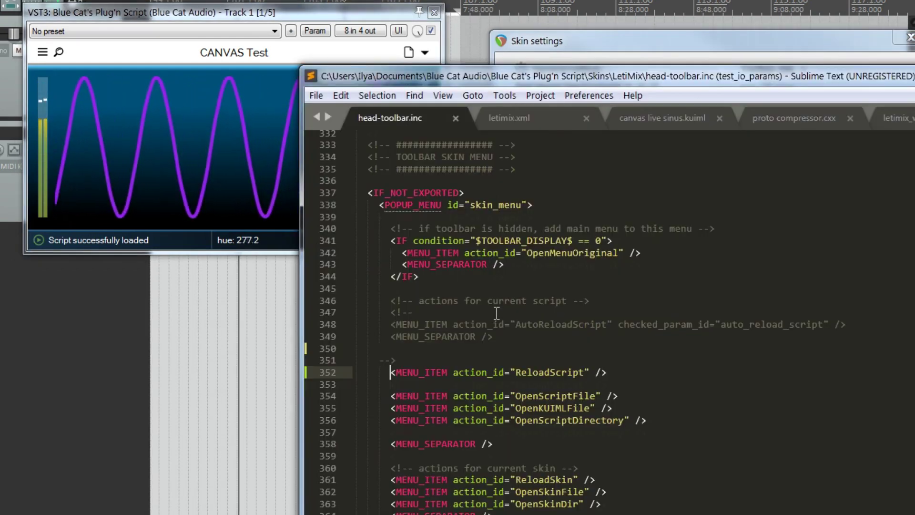
{"action": "scroll", "coordinate": [497, 313], "scroll_direction": "up", "scroll_amount": 20}
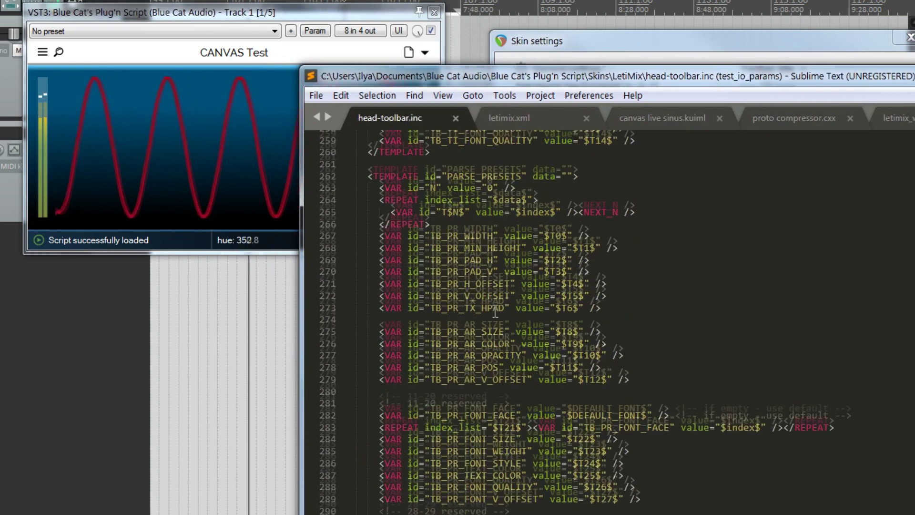
{"action": "scroll", "coordinate": [496, 312], "scroll_direction": "up", "scroll_amount": 15}
{"action": "key", "text": "ctrl+w"}
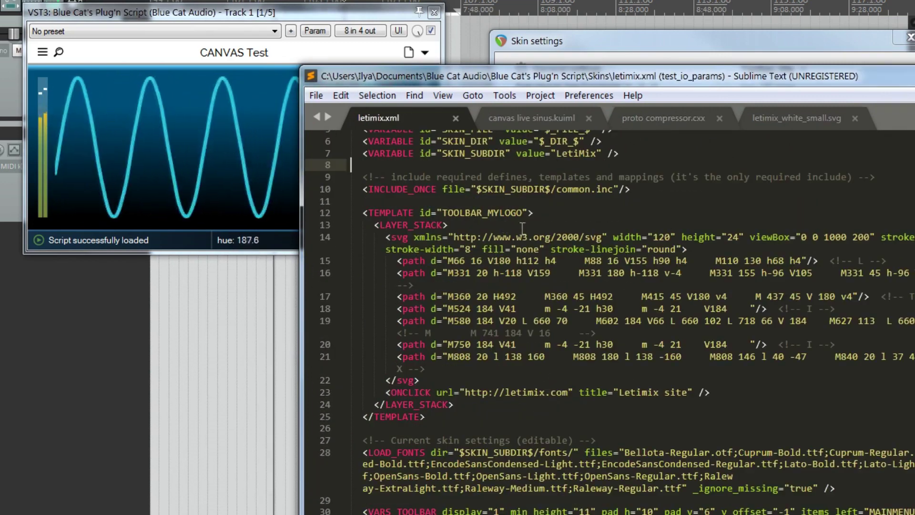
{"action": "left_click_drag", "start_coordinate": [522, 228], "coordinate": [363, 212]}
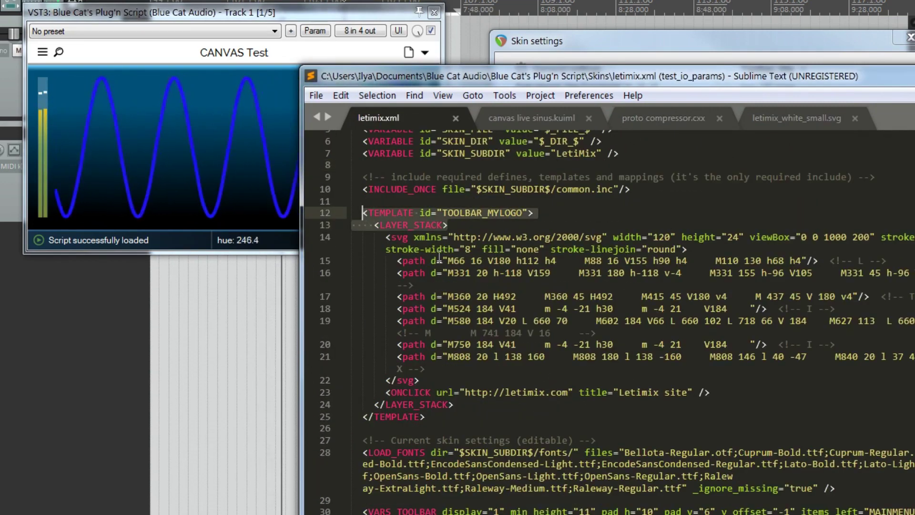
{"action": "key", "text": "ctrl+c"}
{"action": "scroll", "coordinate": [419, 289], "scroll_direction": "down", "scroll_amount": 2}
{"action": "left_click", "coordinate": [516, 361]}
{"action": "key", "text": "Return"}
{"action": "key", "text": "ctrl+v"}
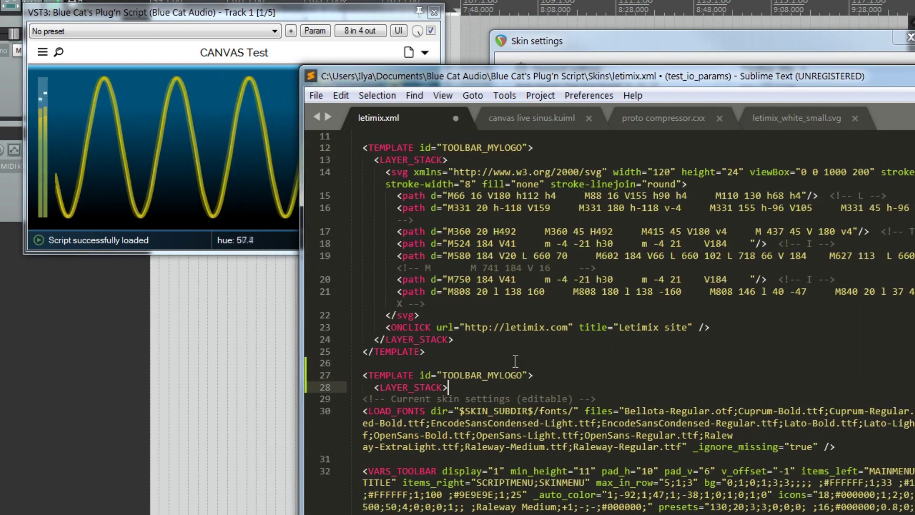
Rename the copy to STATUS_MYDATA and insert a 'Hello world!' TEXT element.
{"action": "key", "text": "shift+Home"}
{"action": "key", "text": "Return"}
{"action": "key", "text": "Return"}
{"action": "left_click_drag", "start_coordinate": [483, 375], "coordinate": [443, 375]}
{"action": "type", "text": "STATUS"}
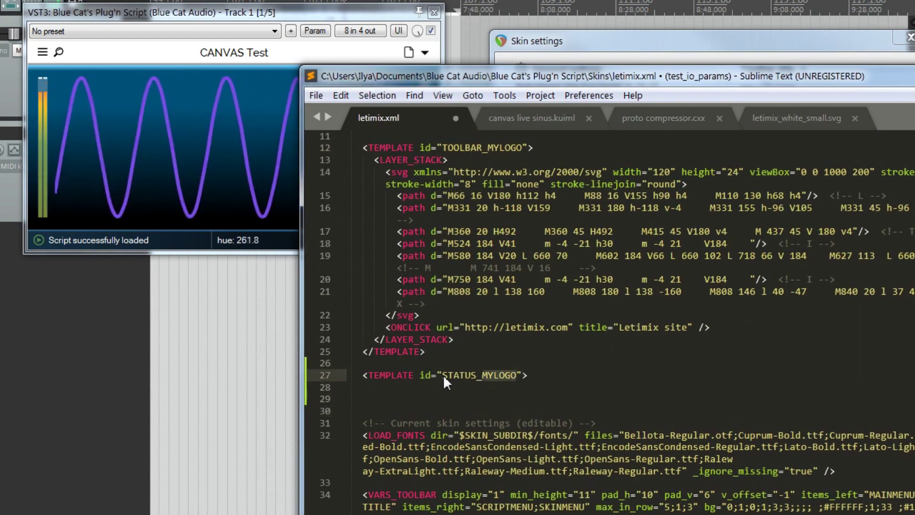
{"action": "key", "text": "ctrl+shift+Right"}
{"action": "type", "text": "_MYDATA"}
{"action": "key", "text": "Down"}
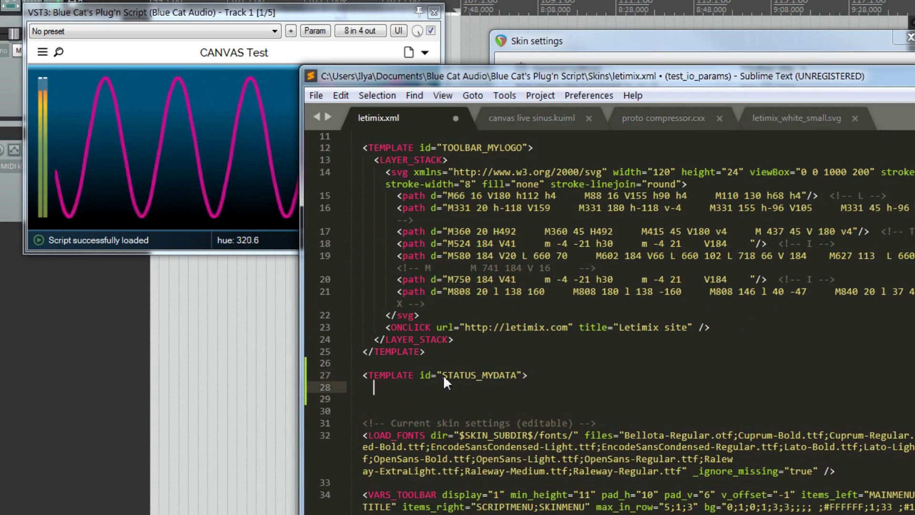
{"action": "key", "text": "ctrl+v"}
Replace LOG_LINE with MYDATA in the status bar's items_left and save letimix.xml.
{"action": "scroll", "coordinate": [443, 374], "scroll_direction": "down", "scroll_amount": 3}
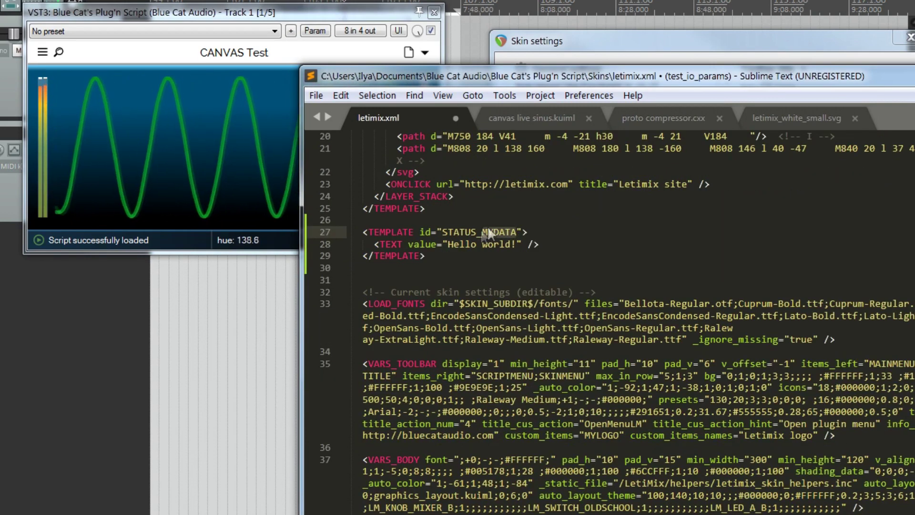
{"action": "scroll", "coordinate": [488, 234], "scroll_direction": "down", "scroll_amount": 7}
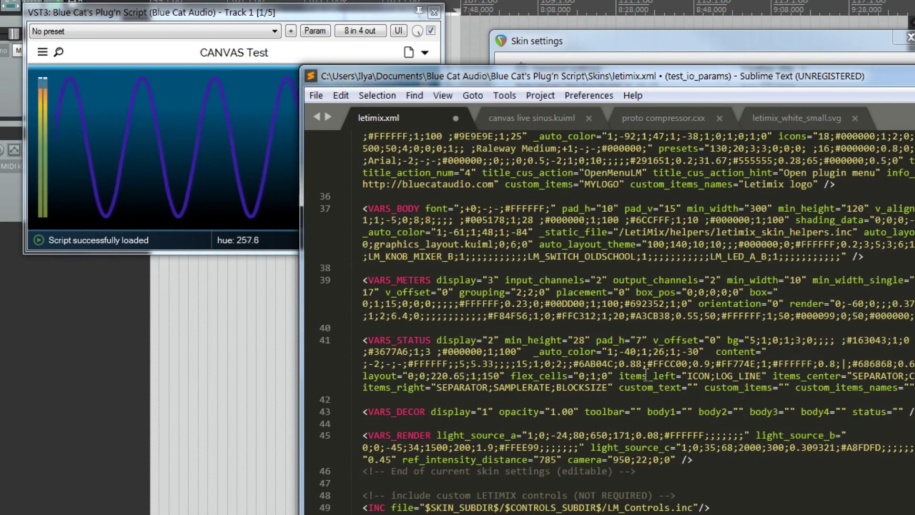
{"action": "double_click", "coordinate": [747, 376]}
{"action": "type", "text": "MYDATA"}
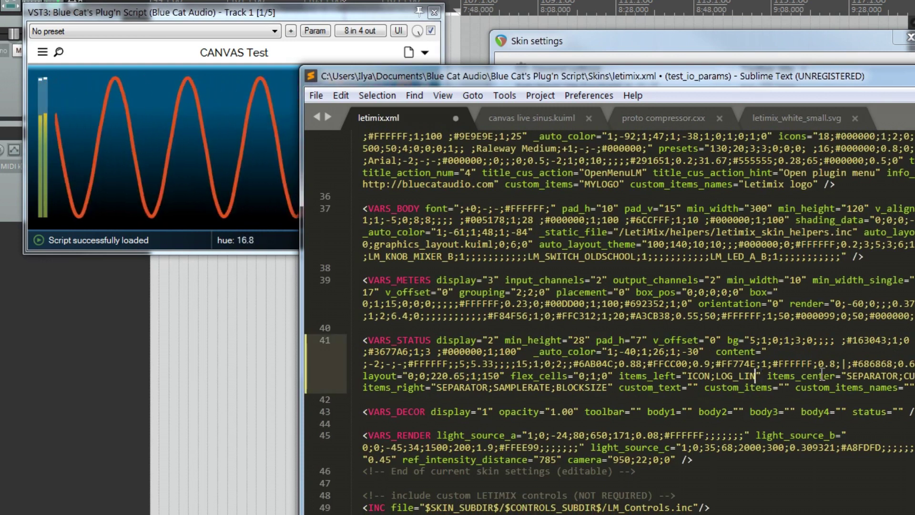
{"action": "key", "text": "ctrl+s"}
{"action": "key", "text": "alt+Tab"}
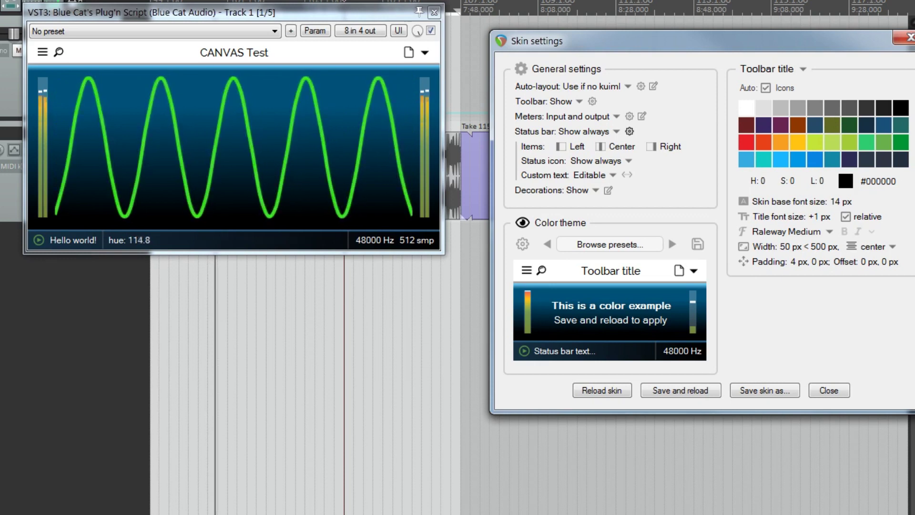
In the skin file's VARS_STATUS, define custom item MYDATA with the display name 'My dat'.
{"action": "key", "text": "alt+Tab"}
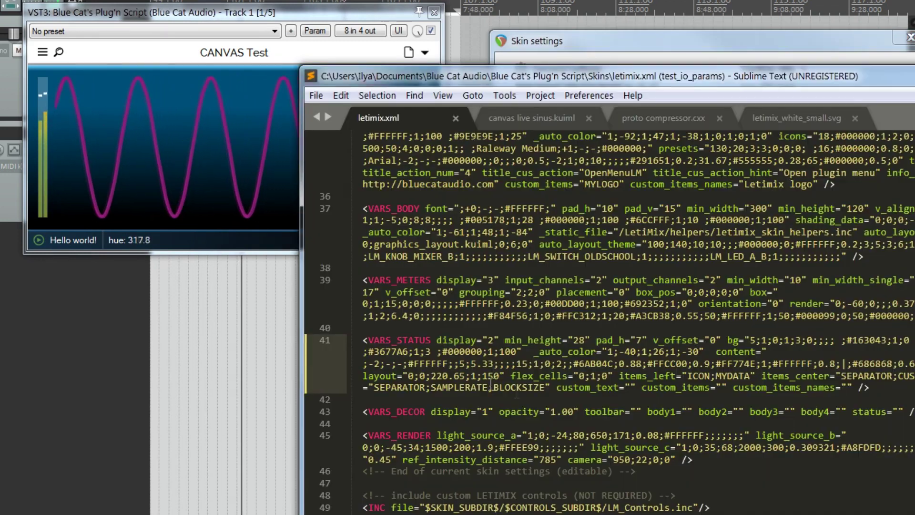
{"action": "scroll", "coordinate": [491, 385], "scroll_direction": "down", "scroll_amount": 2}
{"action": "left_click", "coordinate": [721, 315]}
{"action": "type", "text": "MYDATA"}
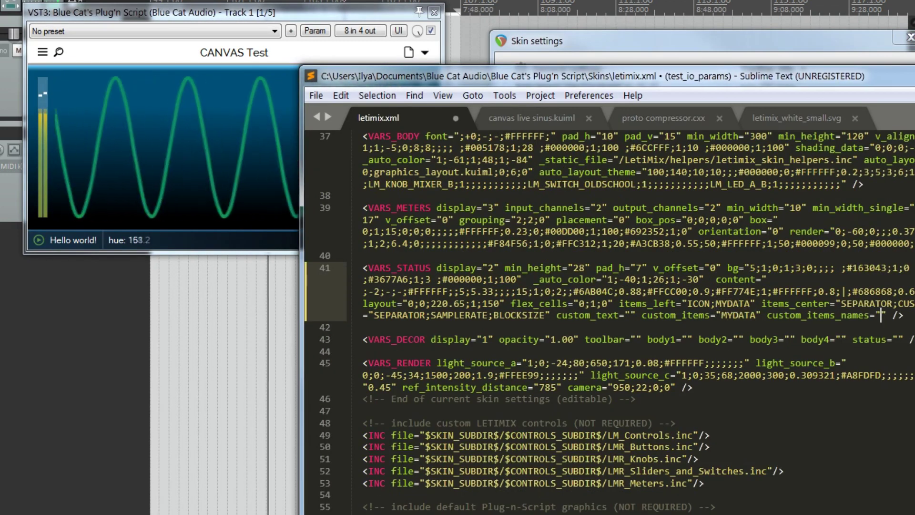
{"action": "left_click", "coordinate": [884, 315]}
{"action": "type", "text": "My dat"}
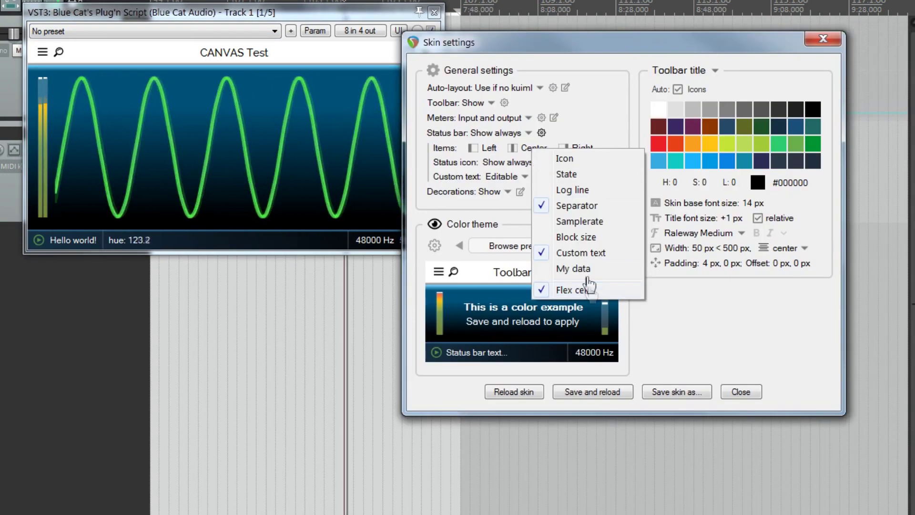
Add My data to the status bar's center and right-side items.
{"action": "left_click", "coordinate": [589, 270]}
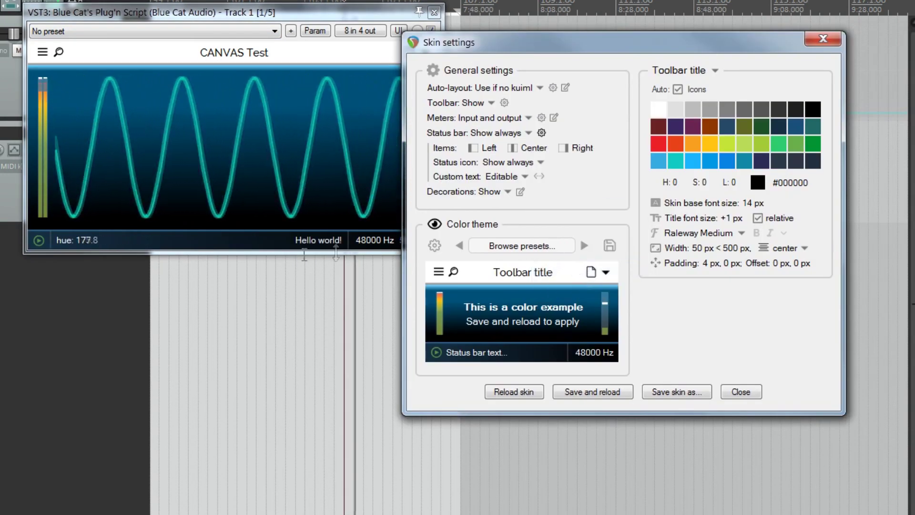
{"action": "left_click", "coordinate": [585, 152]}
{"action": "left_click", "coordinate": [619, 266]}
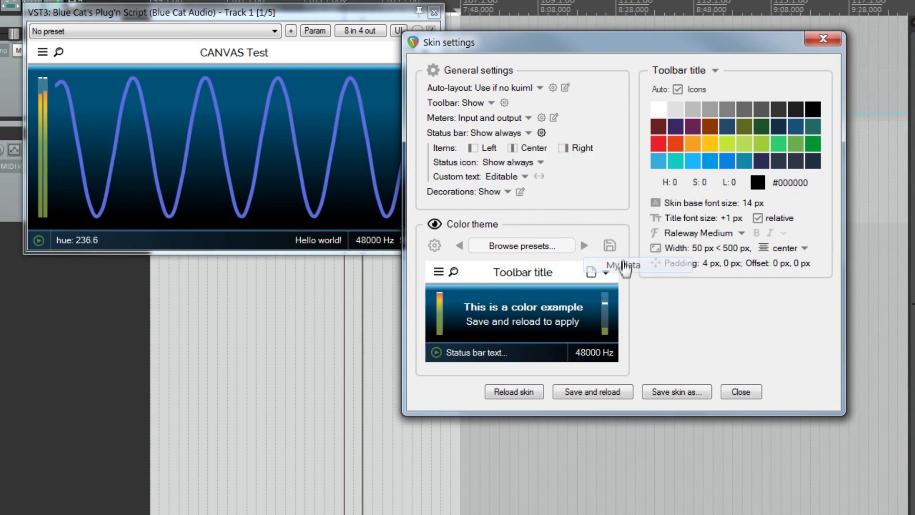
Lower the Log line width's minimum so the load message is cut short.
{"action": "left_click_drag", "start_coordinate": [531, 48], "coordinate": [645, 47]}
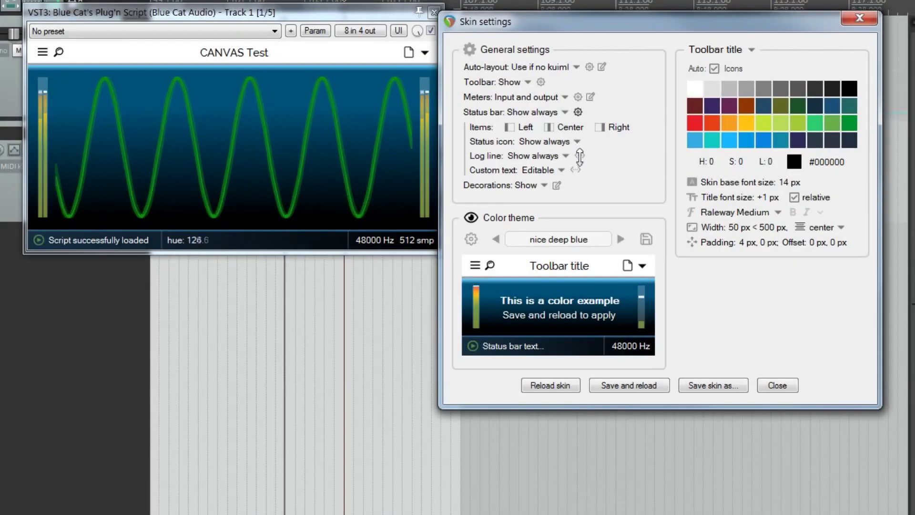
{"action": "mouse_move", "coordinate": [580, 155]}
{"action": "scroll", "coordinate": [582, 155], "scroll_direction": "down", "scroll_amount": 1}
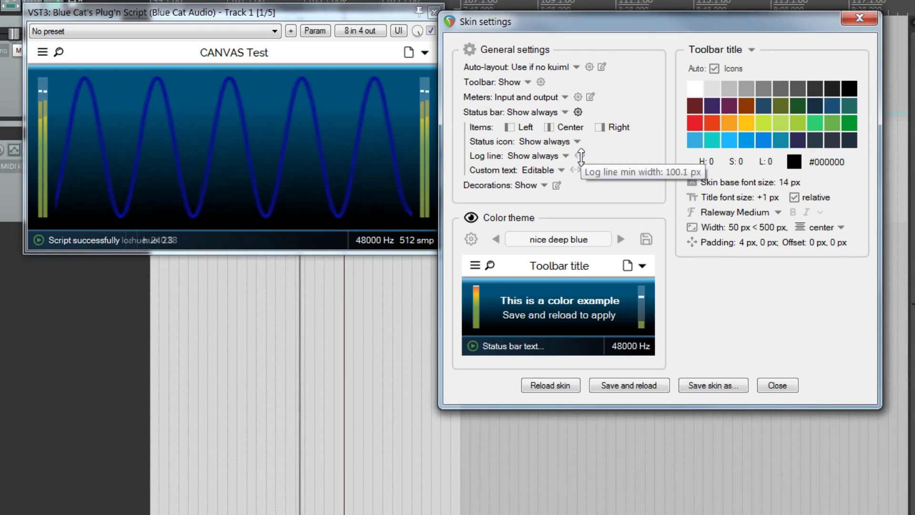
{"action": "scroll", "coordinate": [580, 155], "scroll_direction": "down", "scroll_amount": 2}
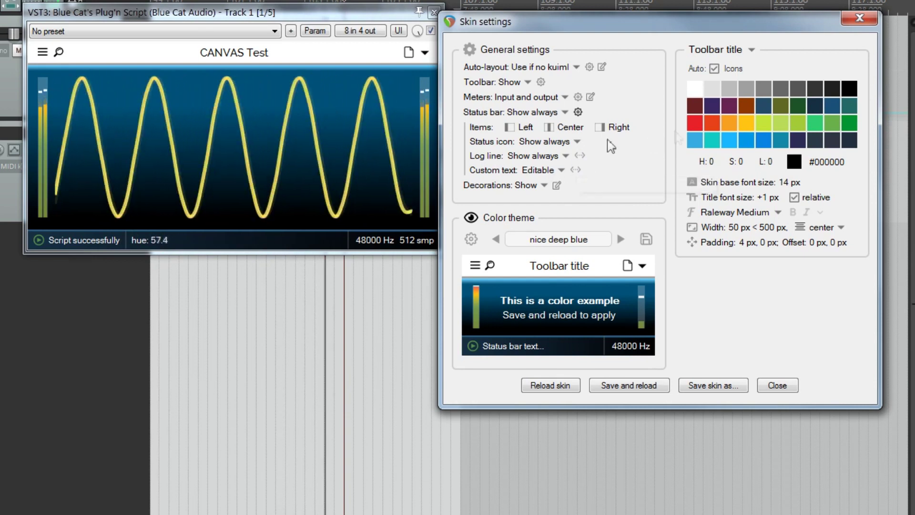
{"action": "left_click", "coordinate": [568, 127]}
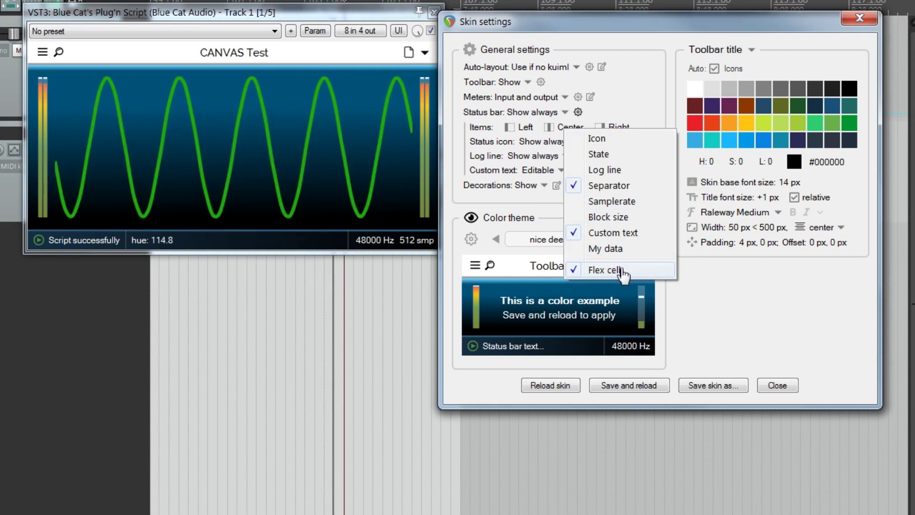
{"action": "left_click", "coordinate": [524, 128]}
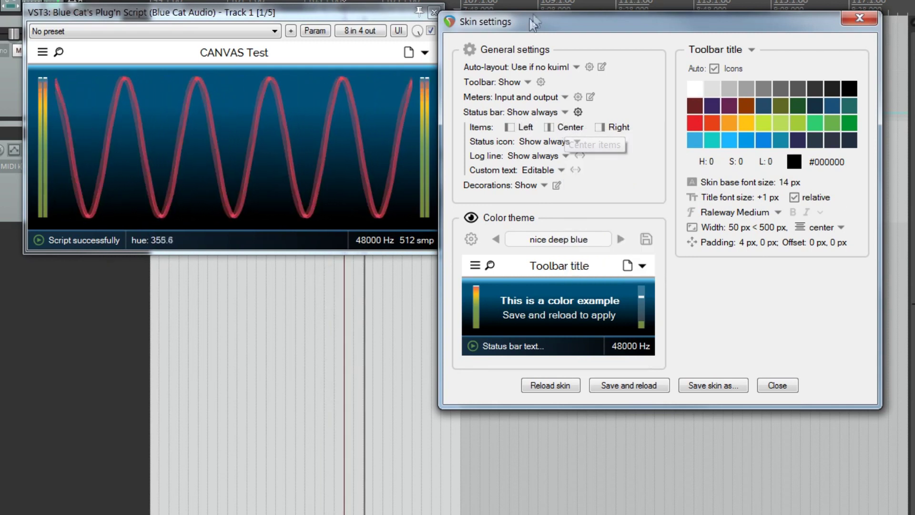
{"action": "left_click_drag", "start_coordinate": [538, 22], "coordinate": [549, 22]}
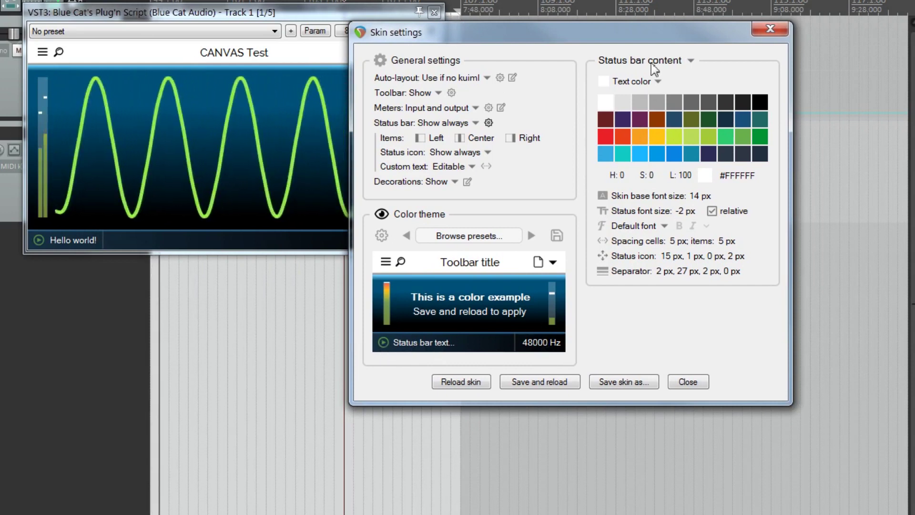
Set the status bar font to Courier and widen the status icon's left margin.
{"action": "scroll", "coordinate": [687, 211], "scroll_direction": "up", "scroll_amount": 3}
{"action": "left_click", "coordinate": [665, 227]}
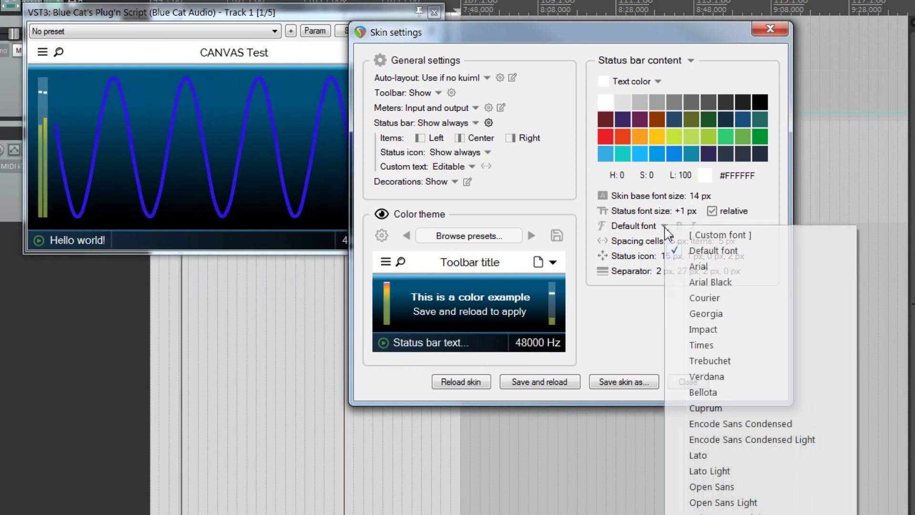
{"action": "left_click", "coordinate": [686, 297]}
{"action": "left_click_drag", "start_coordinate": [664, 258], "coordinate": [669, 243]}
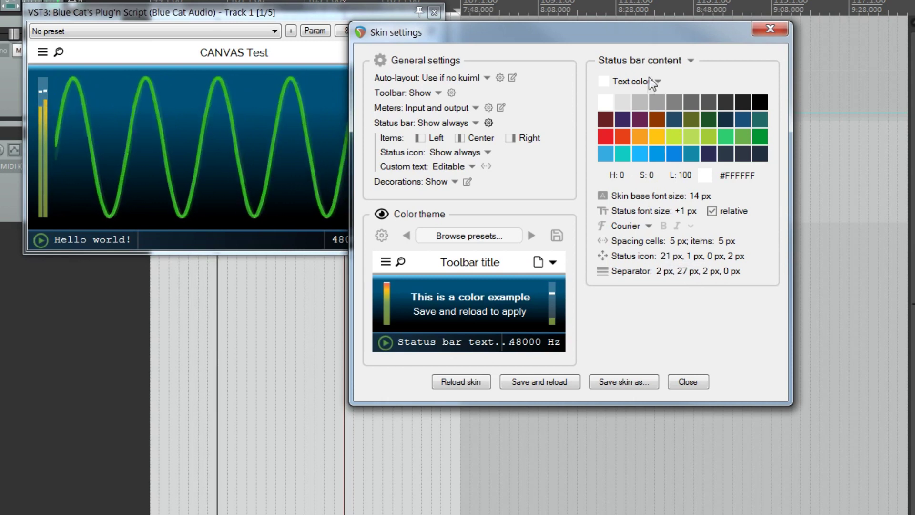
Colour the running status icon yellow-green and the warning icon orange-red.
{"action": "left_click", "coordinate": [652, 82]}
{"action": "left_click", "coordinate": [680, 106]}
{"action": "left_click", "coordinate": [674, 139]}
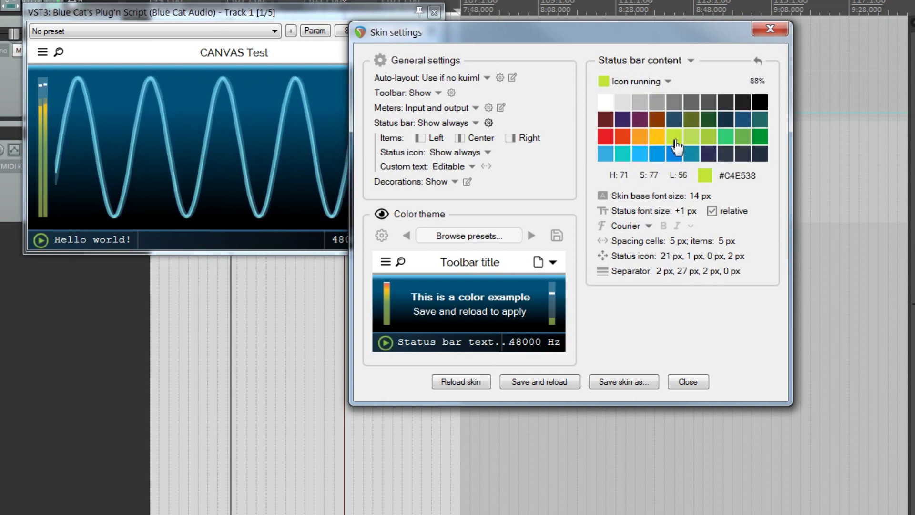
{"action": "scroll", "coordinate": [638, 87], "scroll_direction": "up", "scroll_amount": 1}
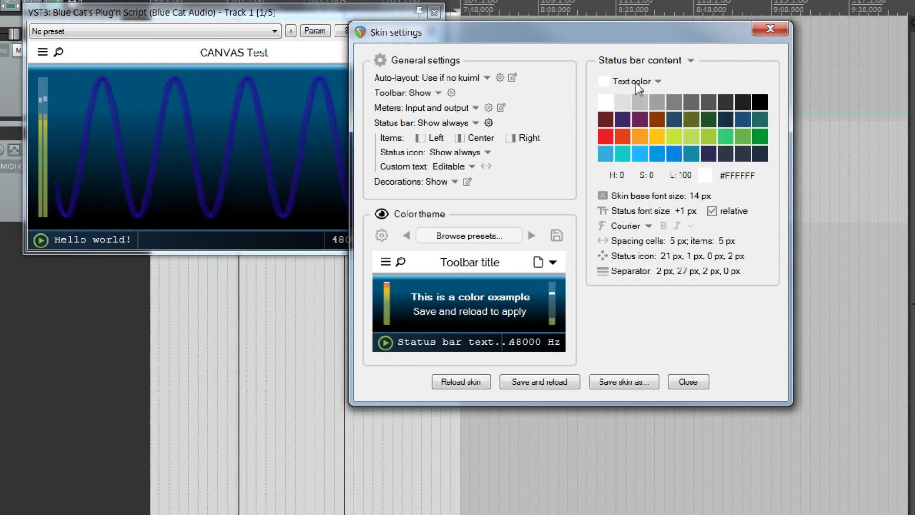
{"action": "scroll", "coordinate": [639, 88], "scroll_direction": "down", "scroll_amount": 2}
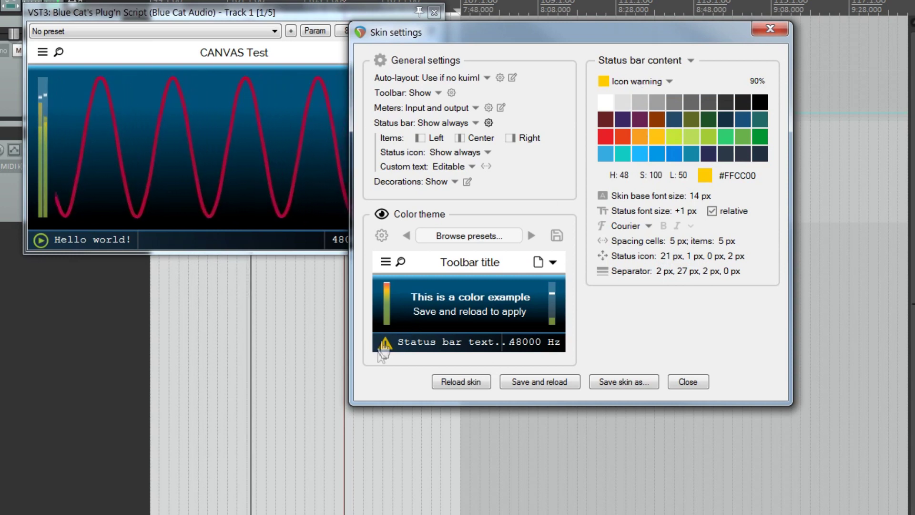
{"action": "left_click", "coordinate": [623, 137]}
{"action": "scroll", "coordinate": [629, 87], "scroll_direction": "down", "scroll_amount": 1}
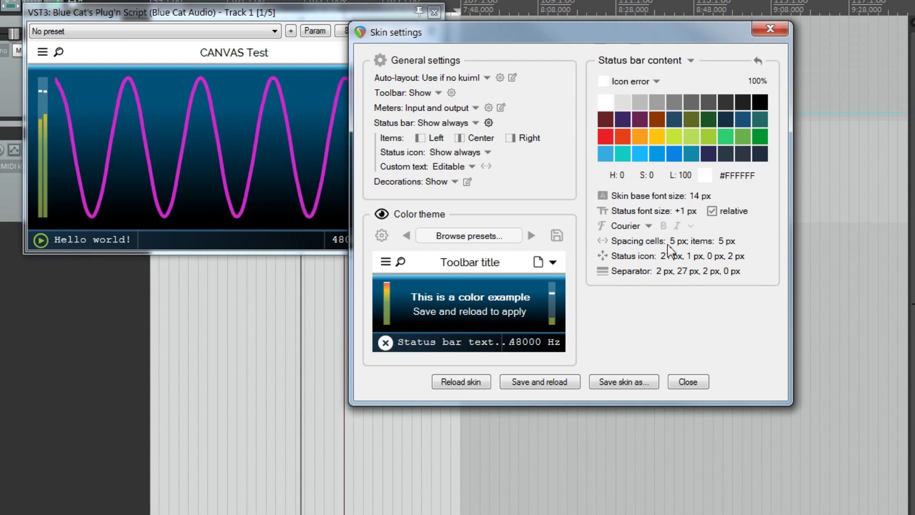